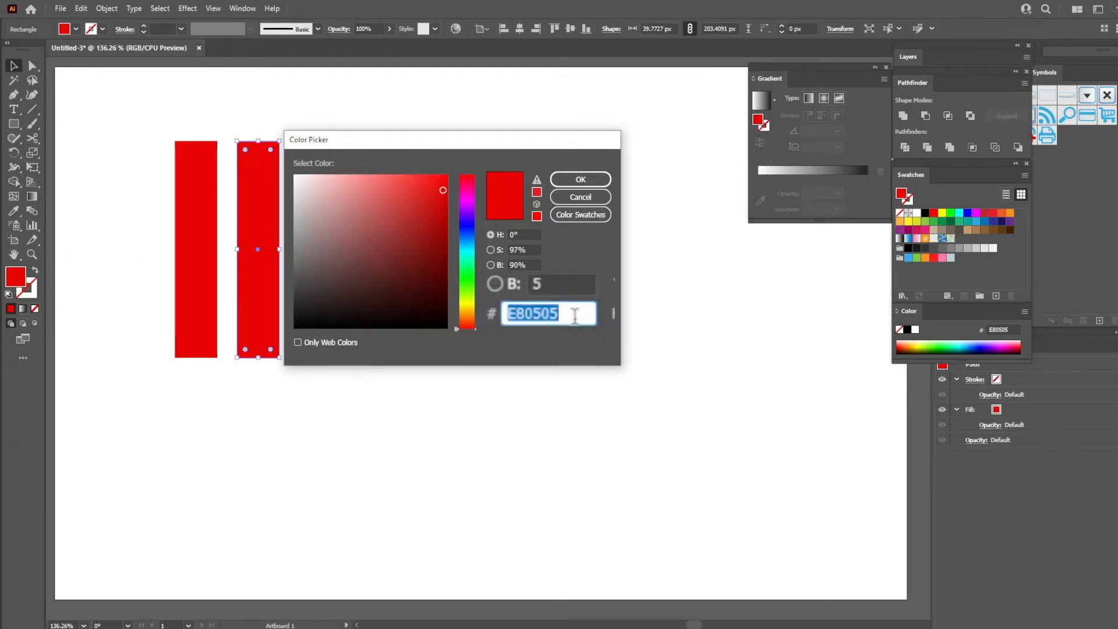
Set the second rectangle's fill color to hex 15BEFF.
type("15")
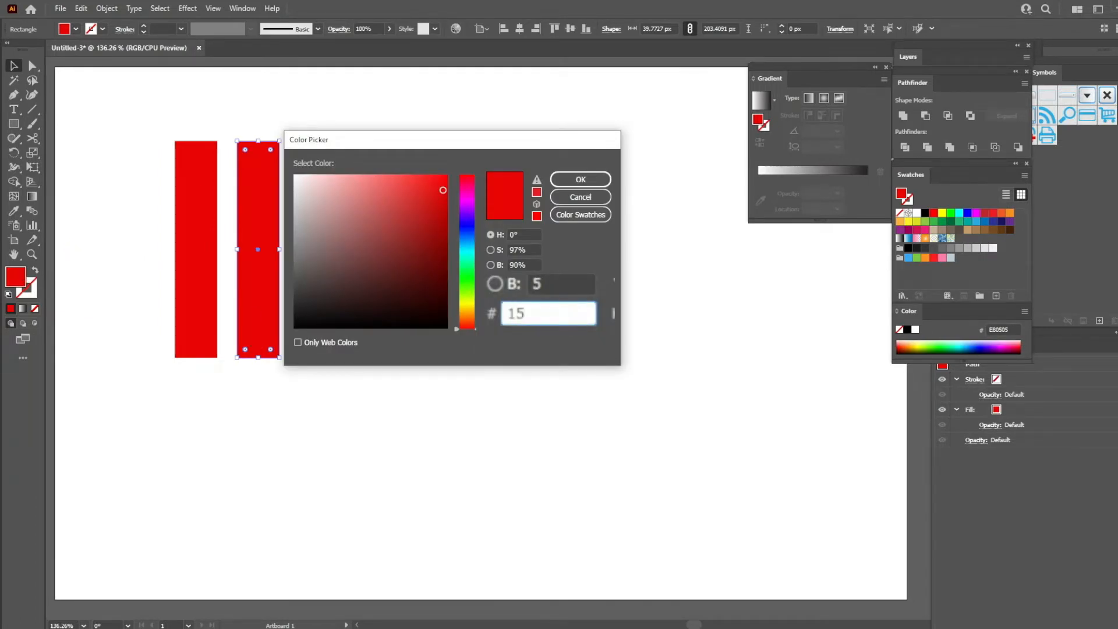
type("BEE")
type("FF")
key("Return")
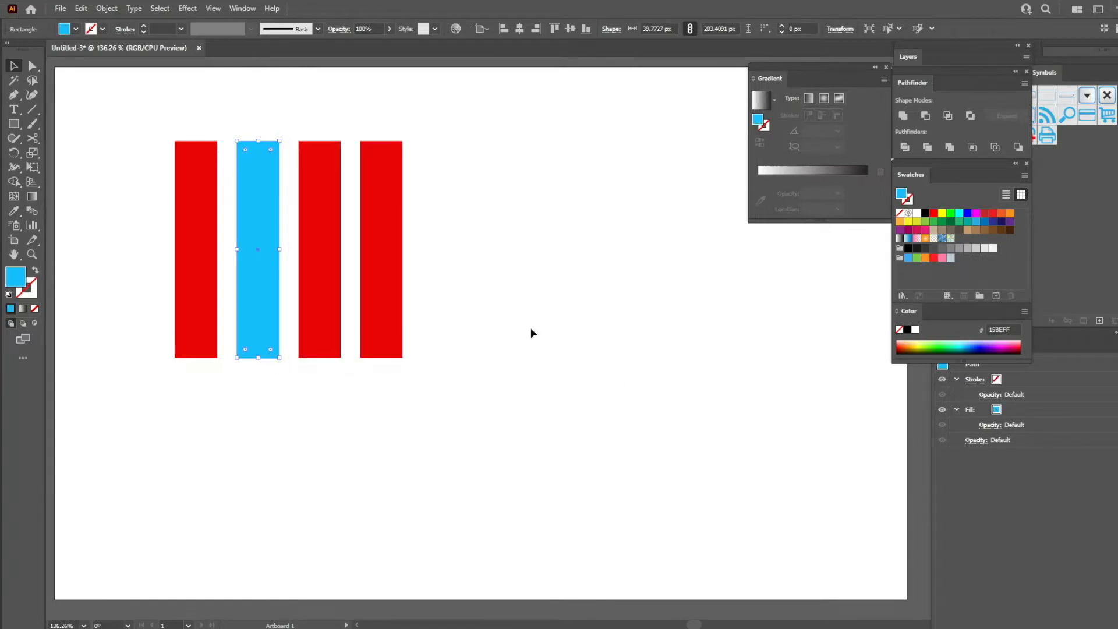
Fill the third rectangle with yellow, hex FFE700.
left_click(320, 327)
double_click(16, 276)
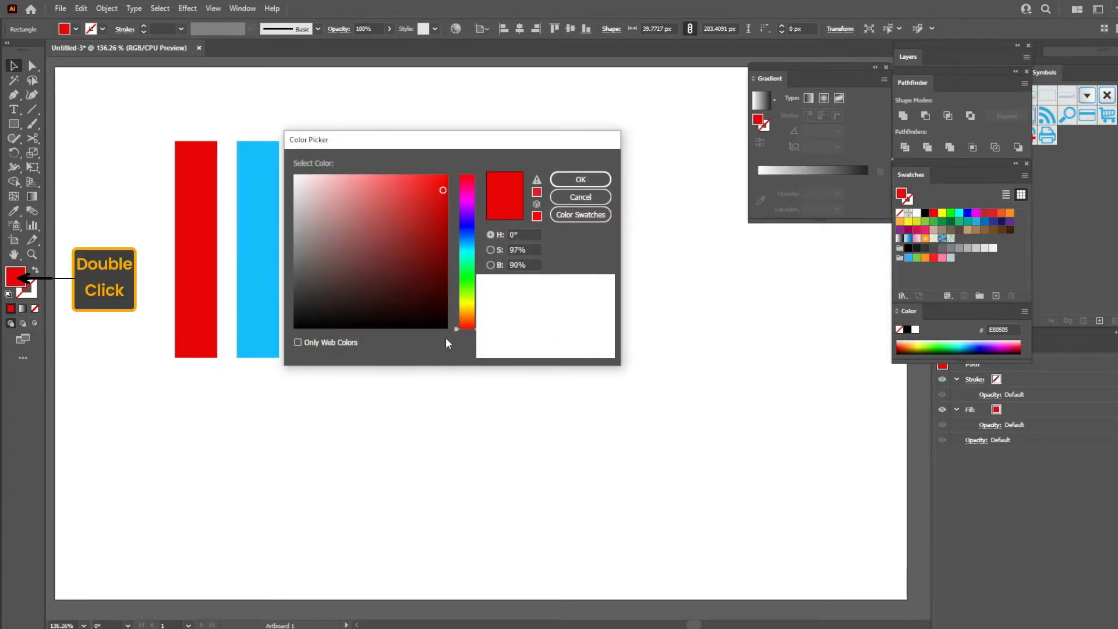
double_click(587, 313)
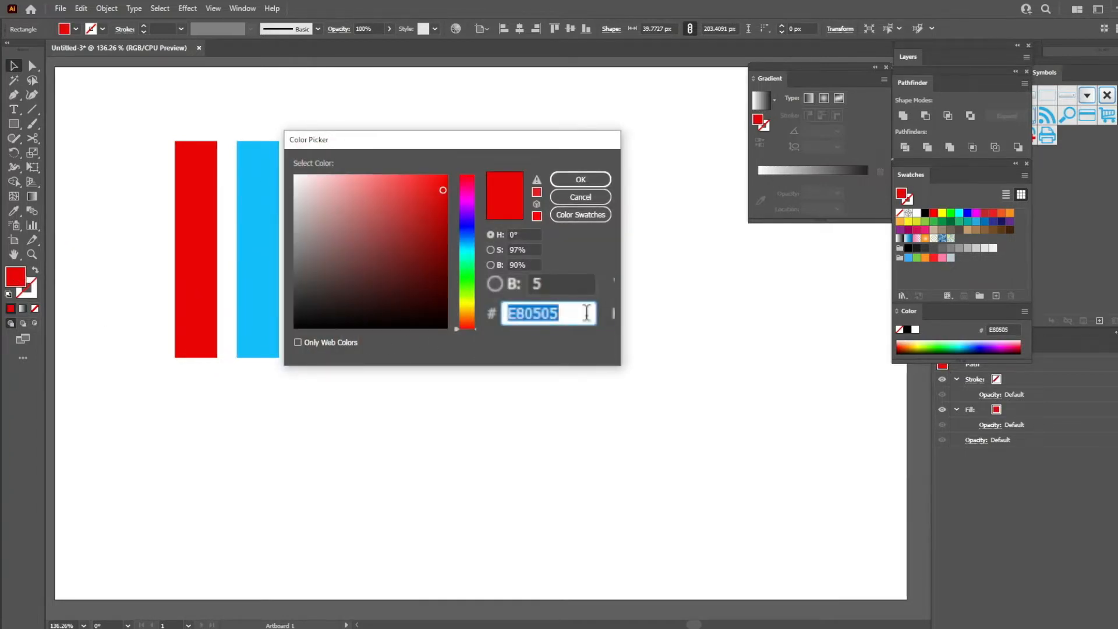
type("FFE7")
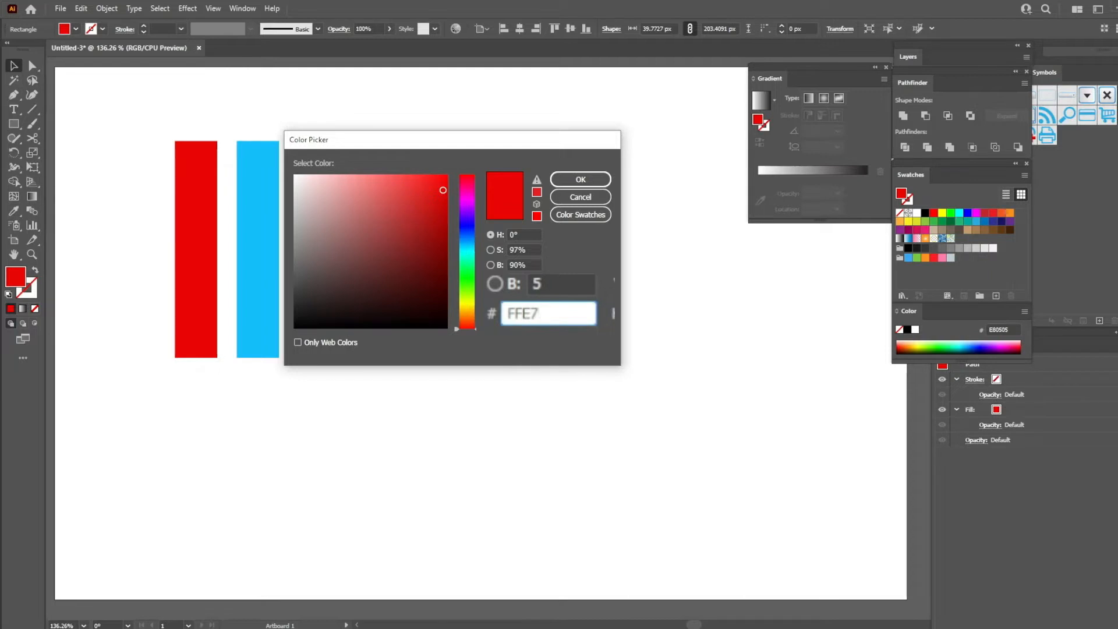
left_click(596, 177)
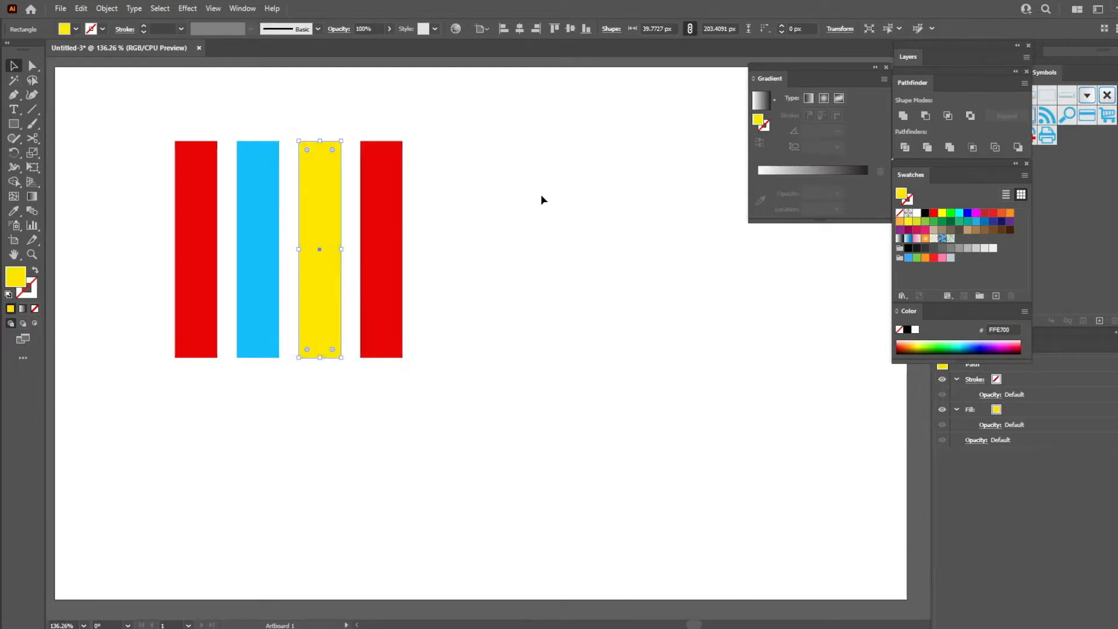
Fill the fourth rectangle with purple, hex 7600E9, and deselect it.
left_click(390, 235)
double_click(16, 276)
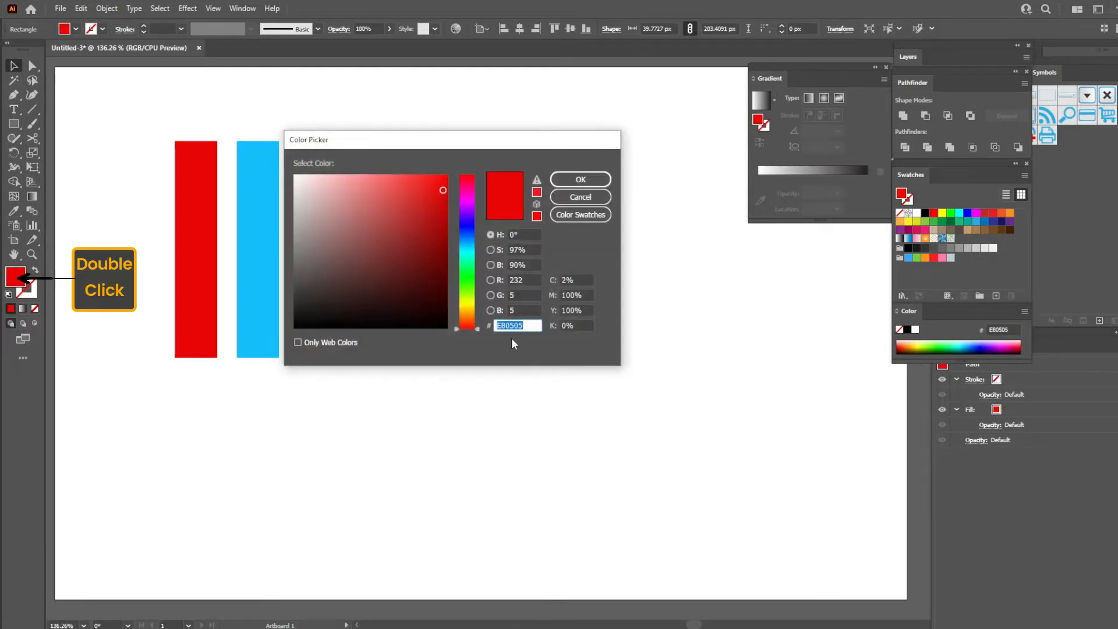
double_click(537, 345)
type("7600E9")
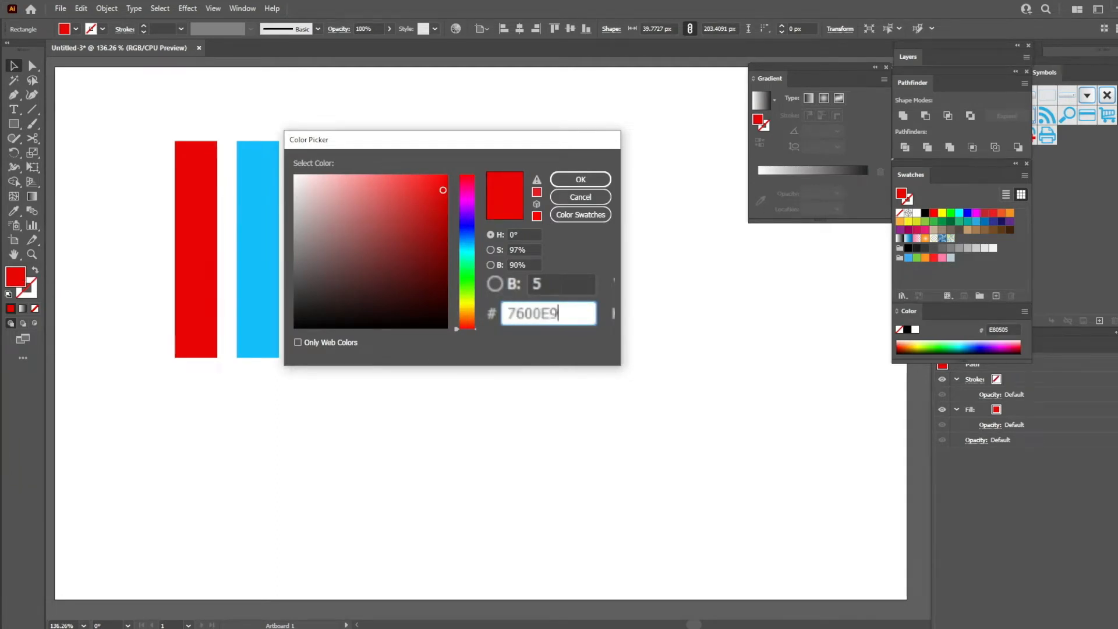
left_click(582, 180)
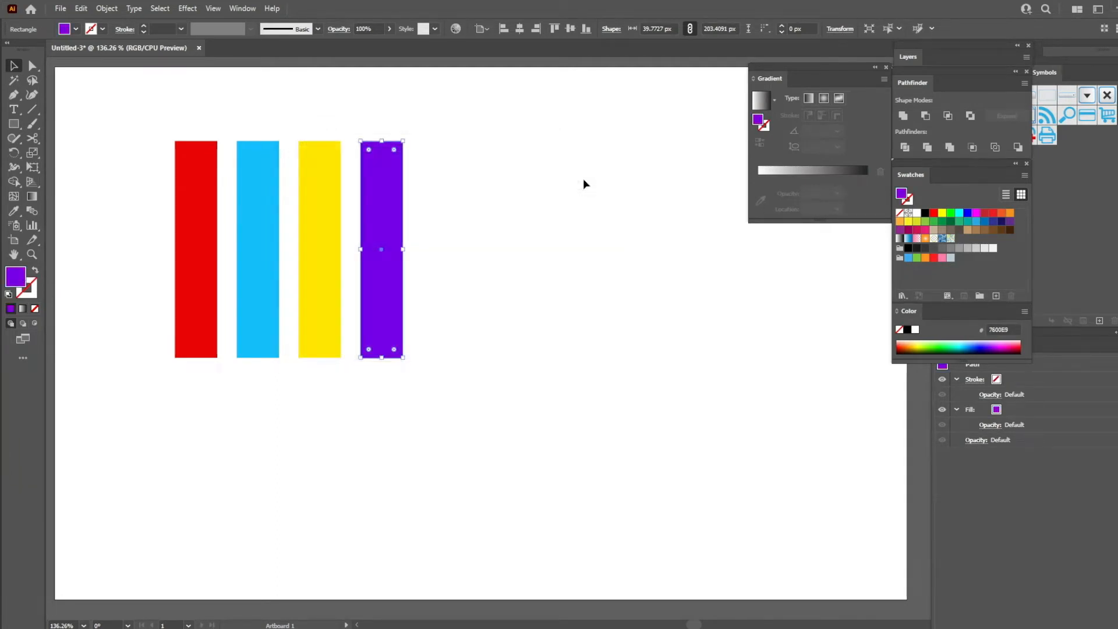
left_click(567, 191)
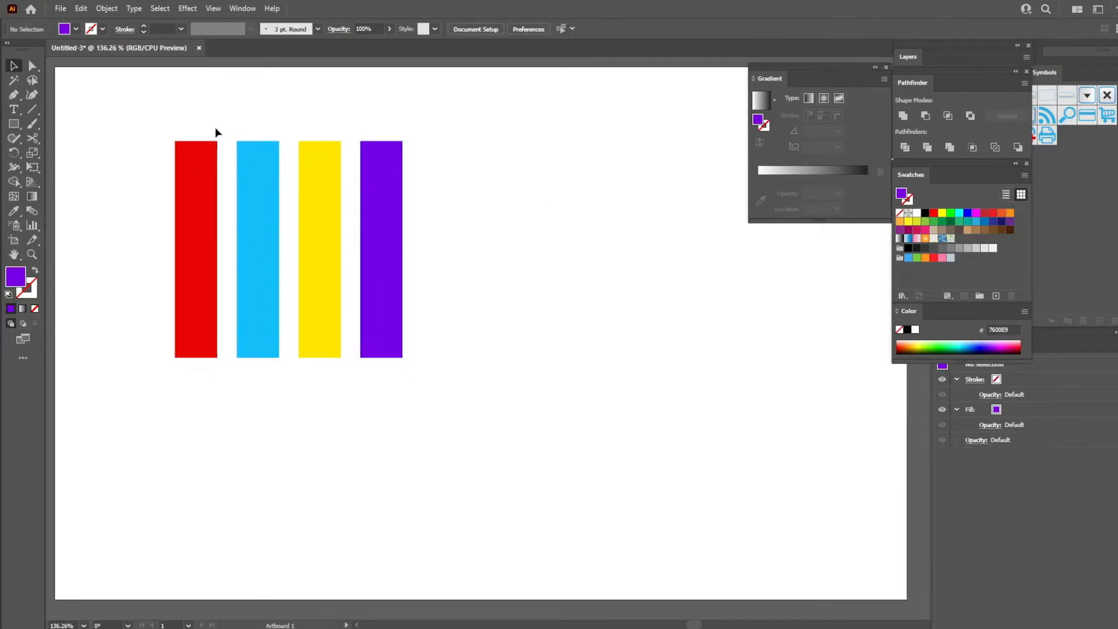
Save all four colored rectangles together as a new dynamic symbol named COLOUR and close the symbol library.
left_click_drag(165, 114, 467, 436)
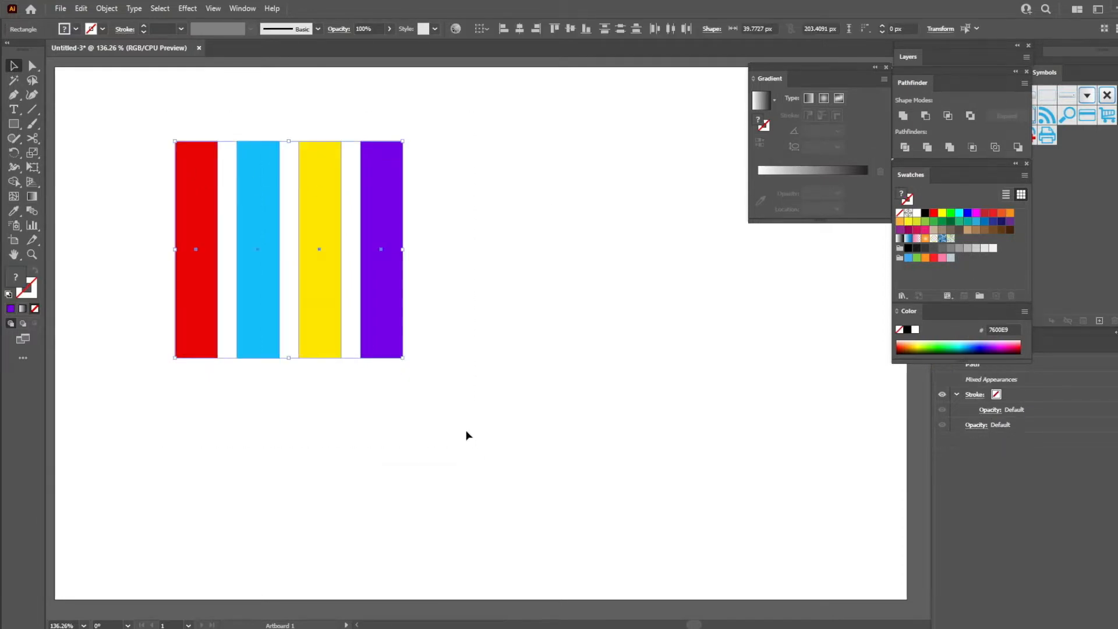
left_click(1052, 71)
left_click_drag(1054, 70, 518, 84)
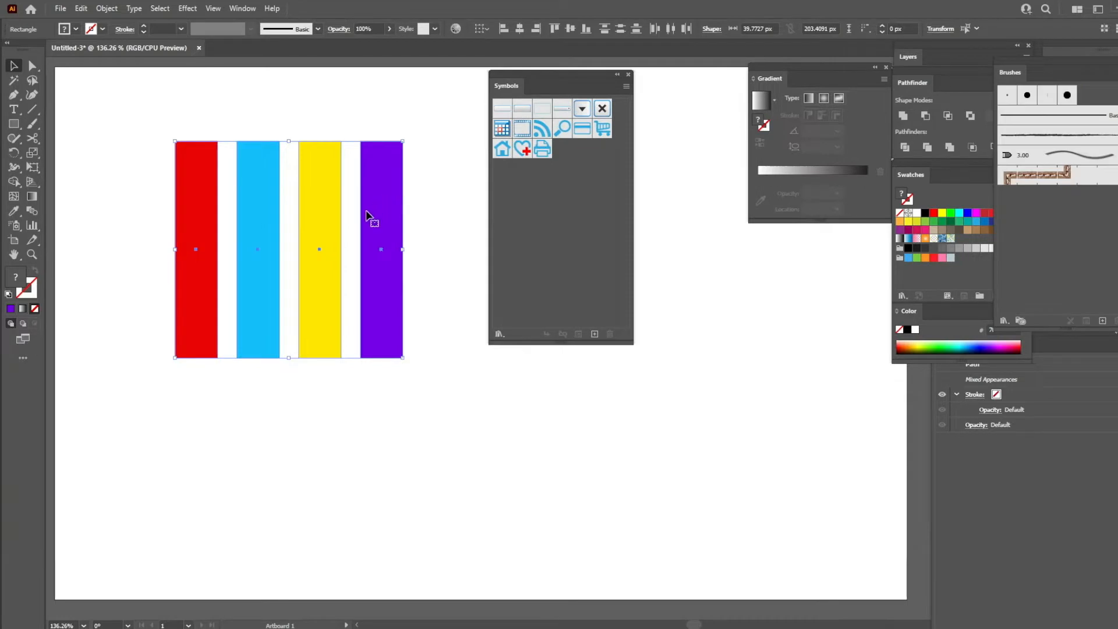
left_click_drag(369, 220, 570, 163)
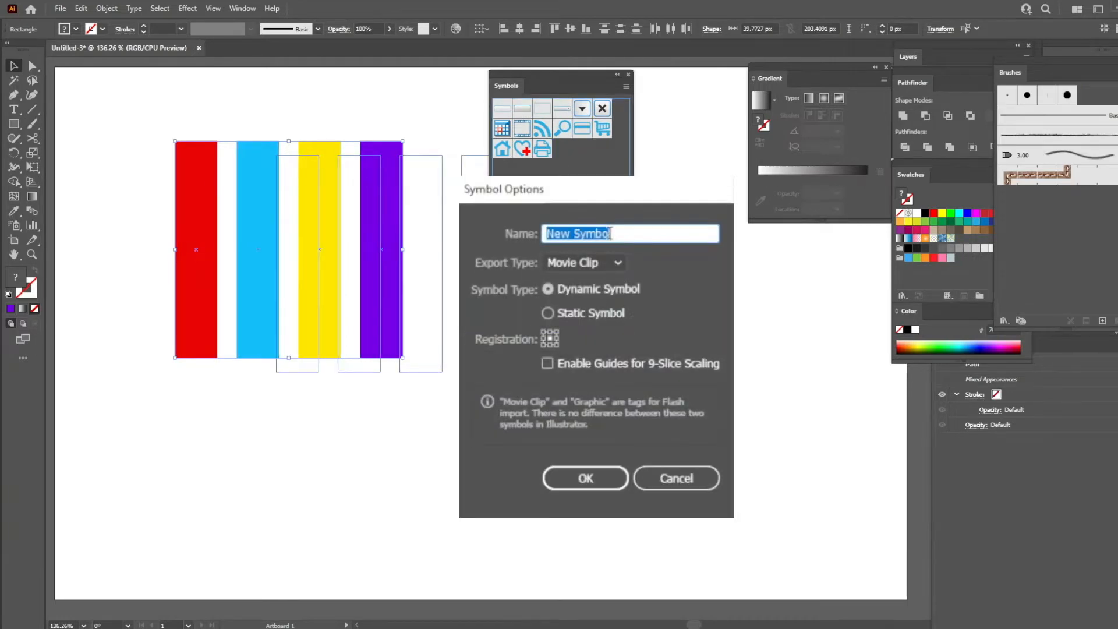
type("COLOUR")
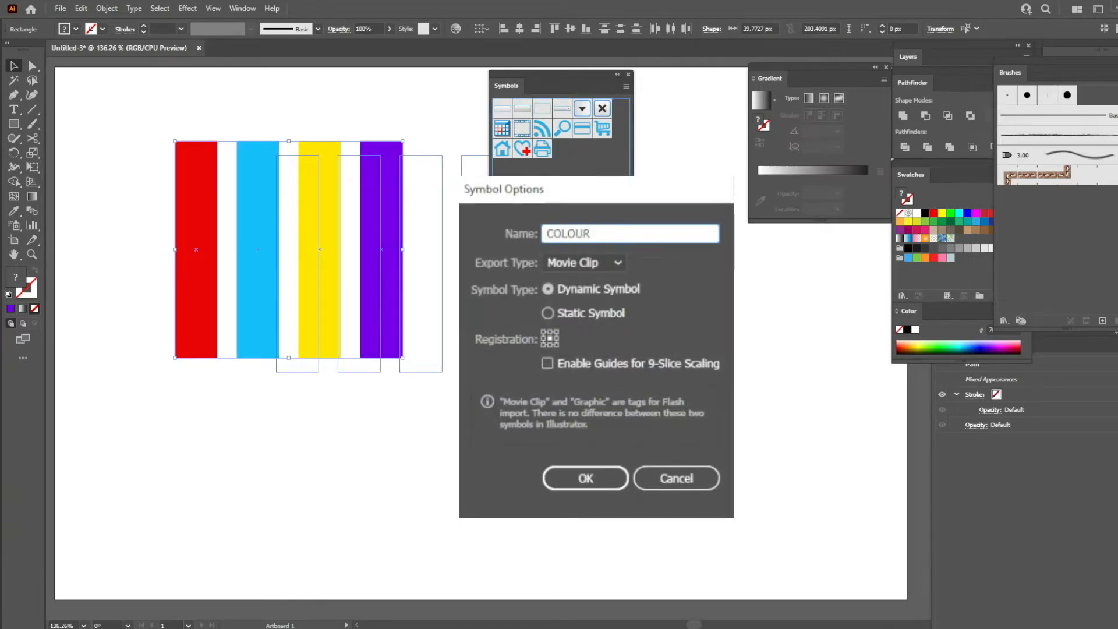
key("Return")
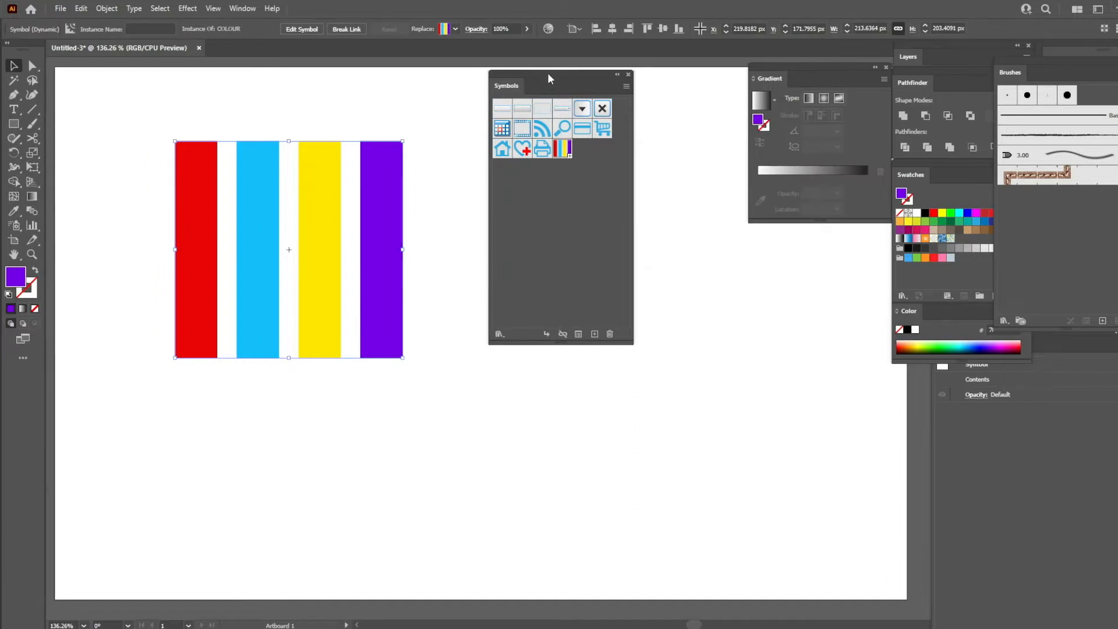
left_click_drag(550, 78, 566, 85)
left_click(645, 82)
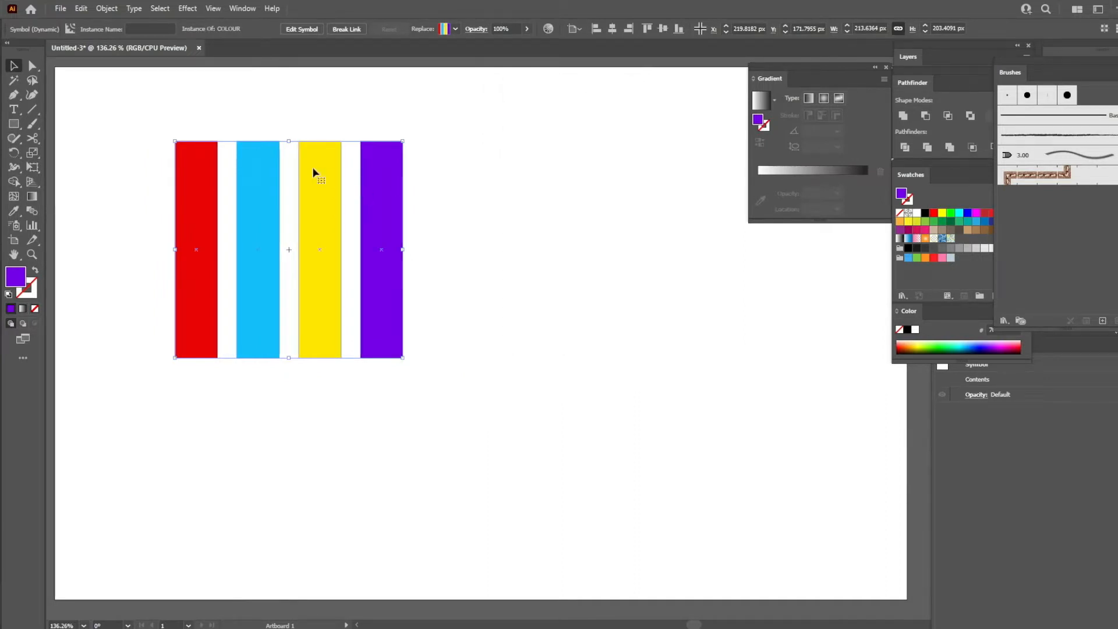
Move the striped symbol instance off the artboard to its left side, leaving the artboard empty.
left_click_drag(301, 257, 445, 258)
left_click_drag(468, 199, 115, 174)
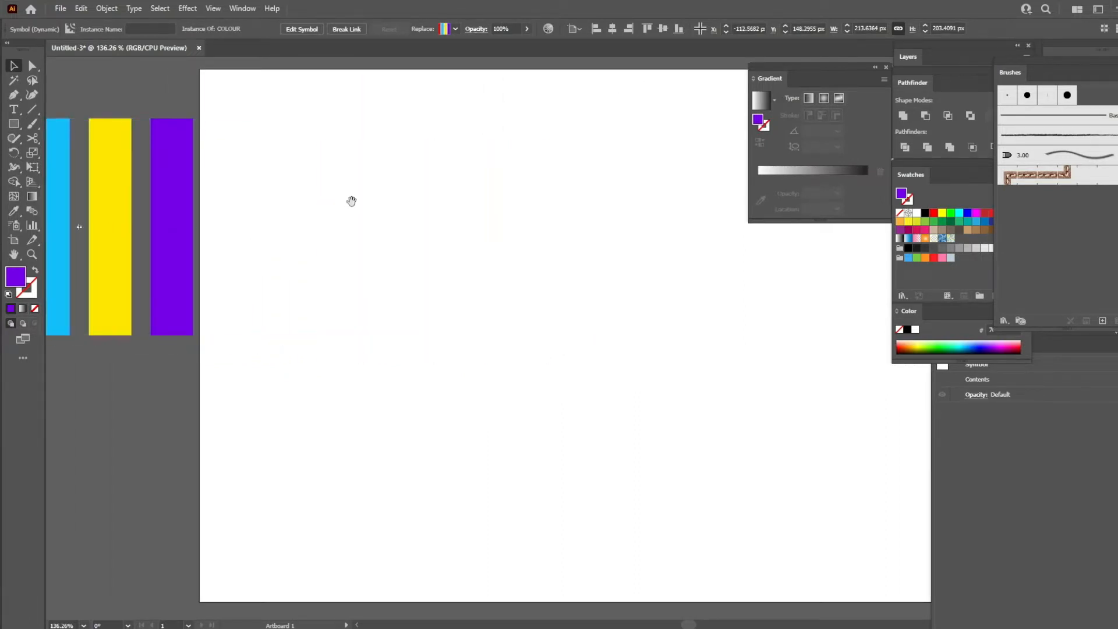
left_click_drag(374, 212, 244, 233)
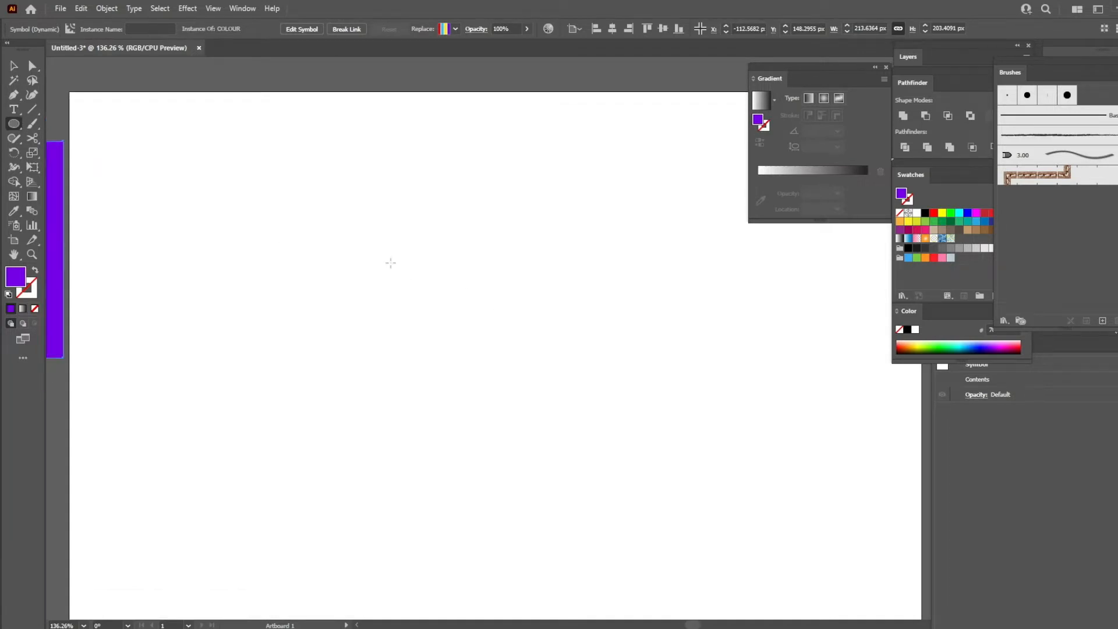
Draw a circle about 289 px in diameter and center it horizontally and vertically on the artboard.
left_click_drag(382, 241, 692, 551)
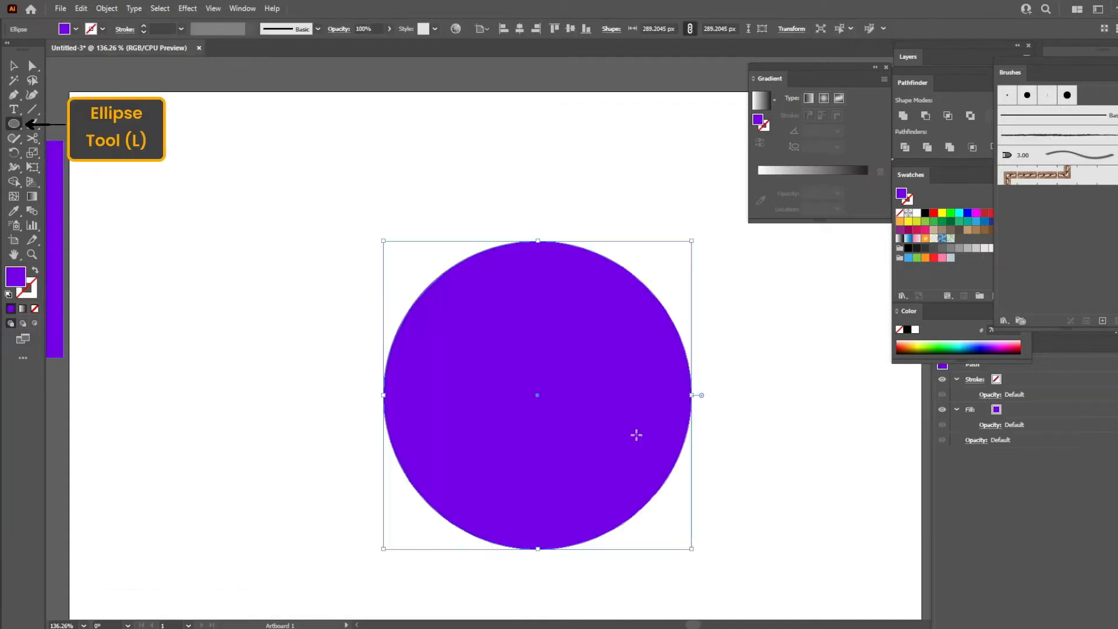
left_click(525, 31)
left_click(571, 29)
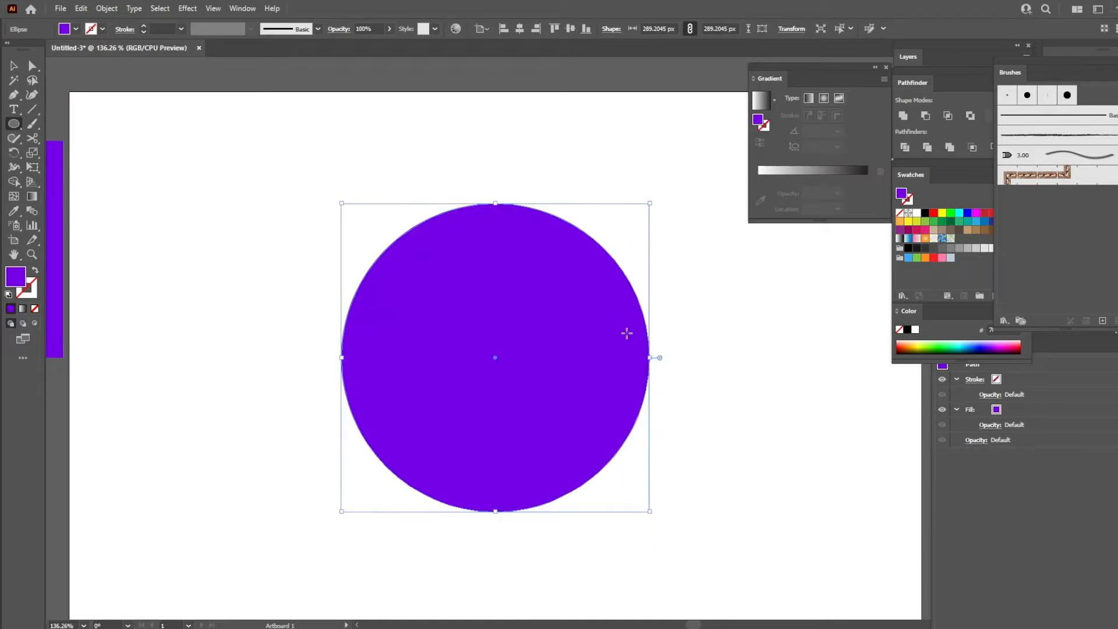
Delete the circle's left anchor point so only the right half remains.
key("v")
left_click(305, 173)
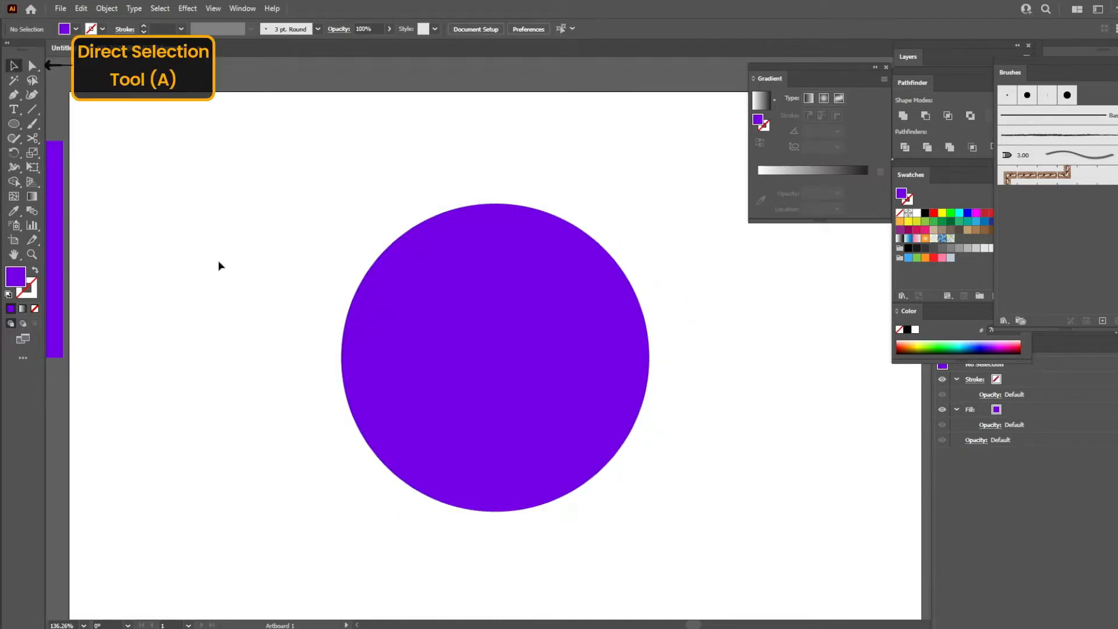
left_click(34, 66)
left_click_drag(423, 428, 426, 429)
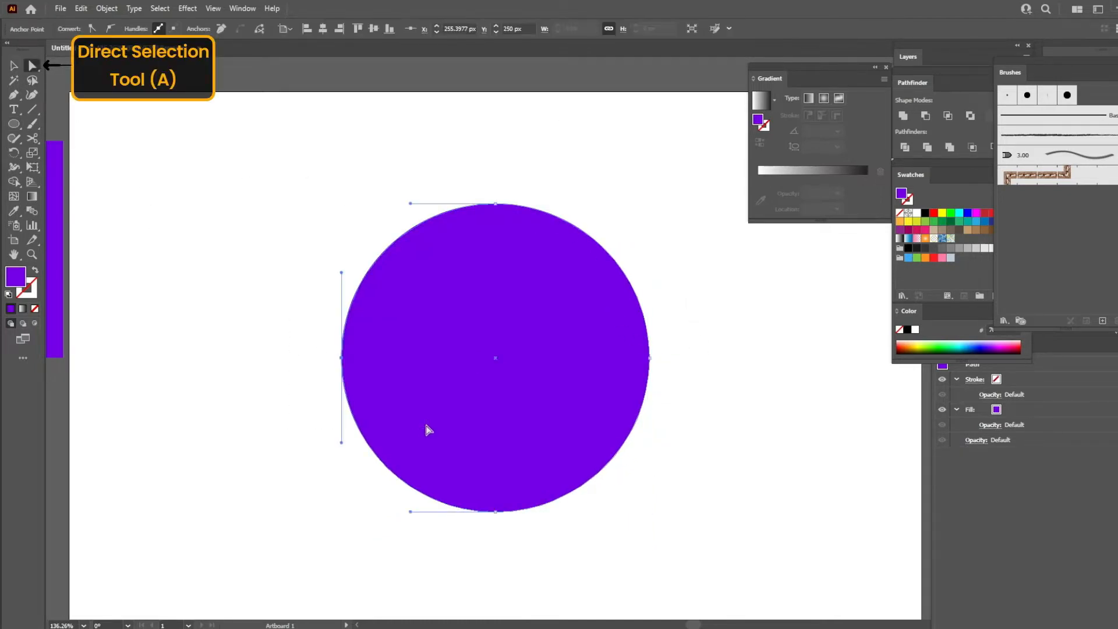
key("Delete")
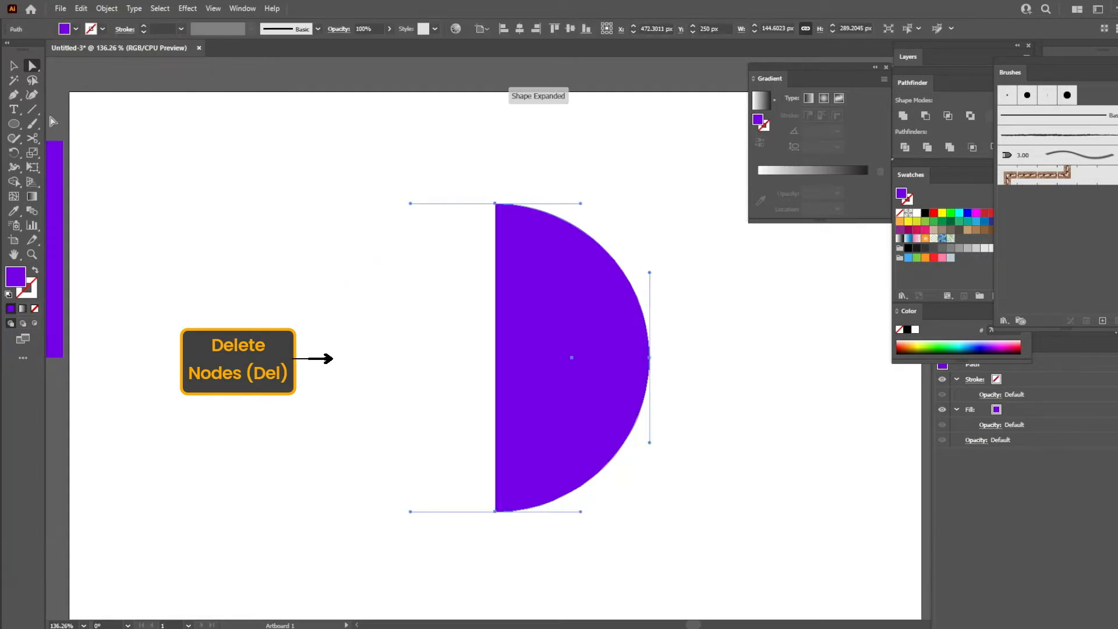
Start a classic 3D Revolve of the half circle from its left edge, with the surface set to No Shading.
left_click(13, 68)
left_click(187, 8)
mouse_move(307, 160)
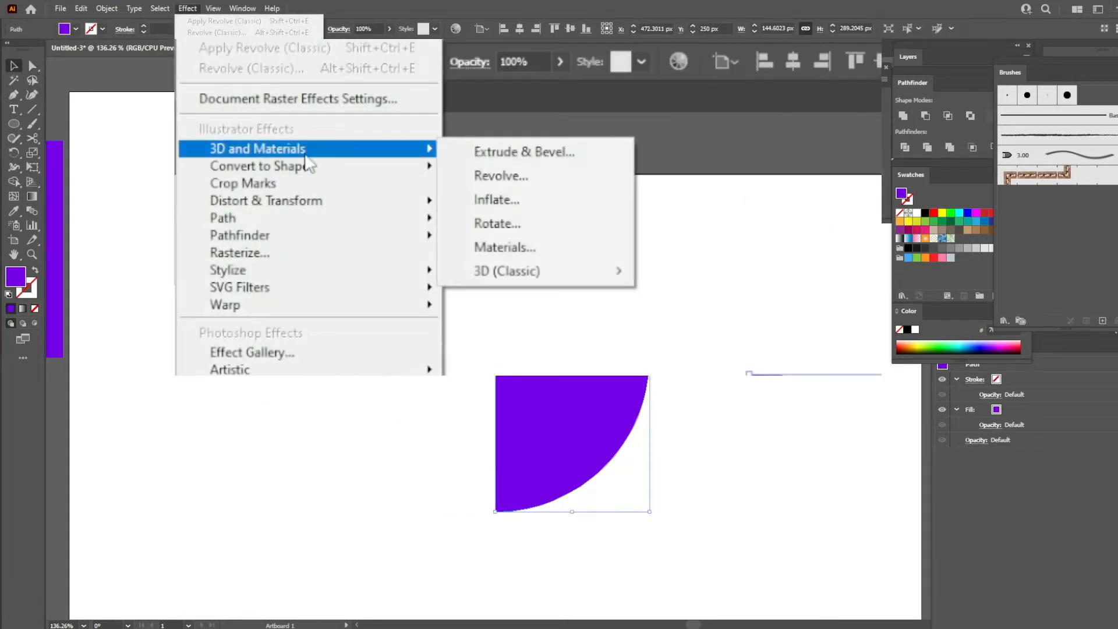
mouse_move(598, 273)
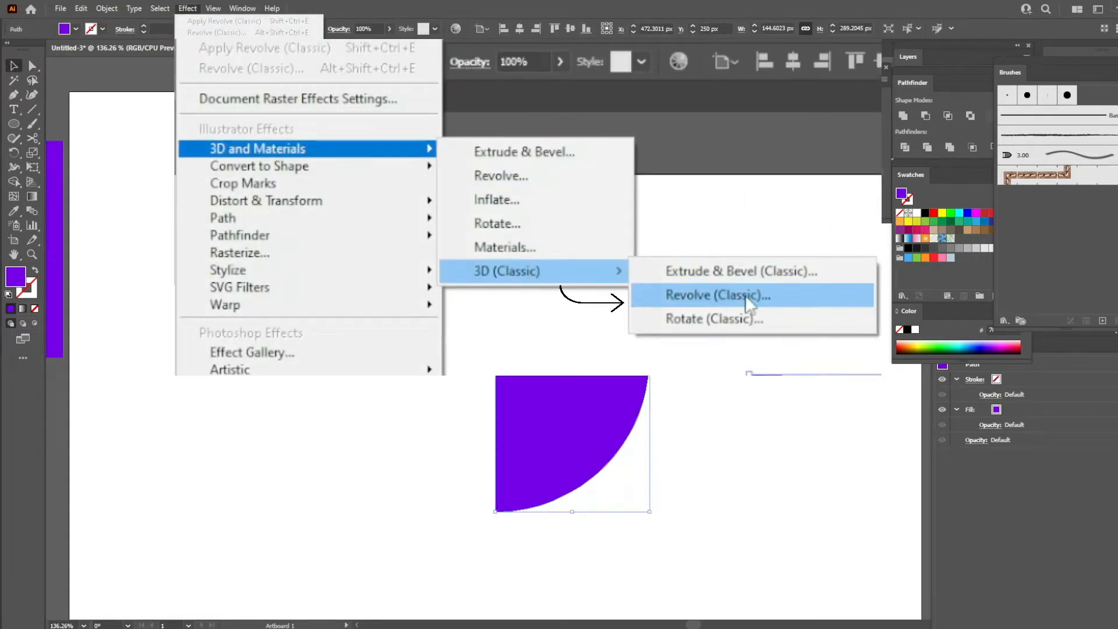
left_click(796, 301)
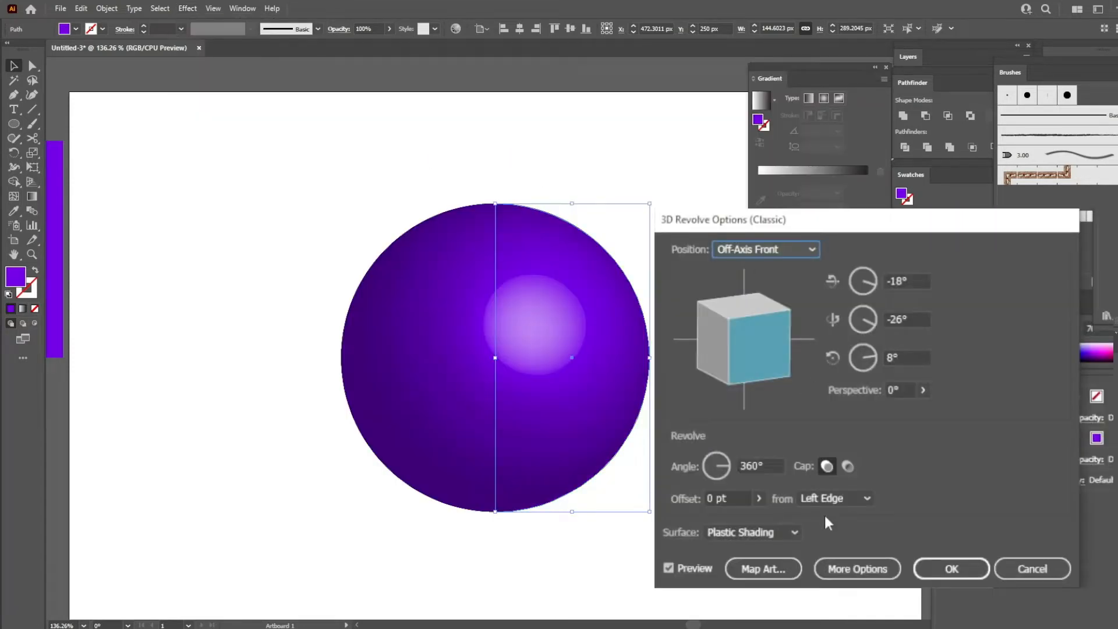
left_click(781, 535)
left_click(751, 568)
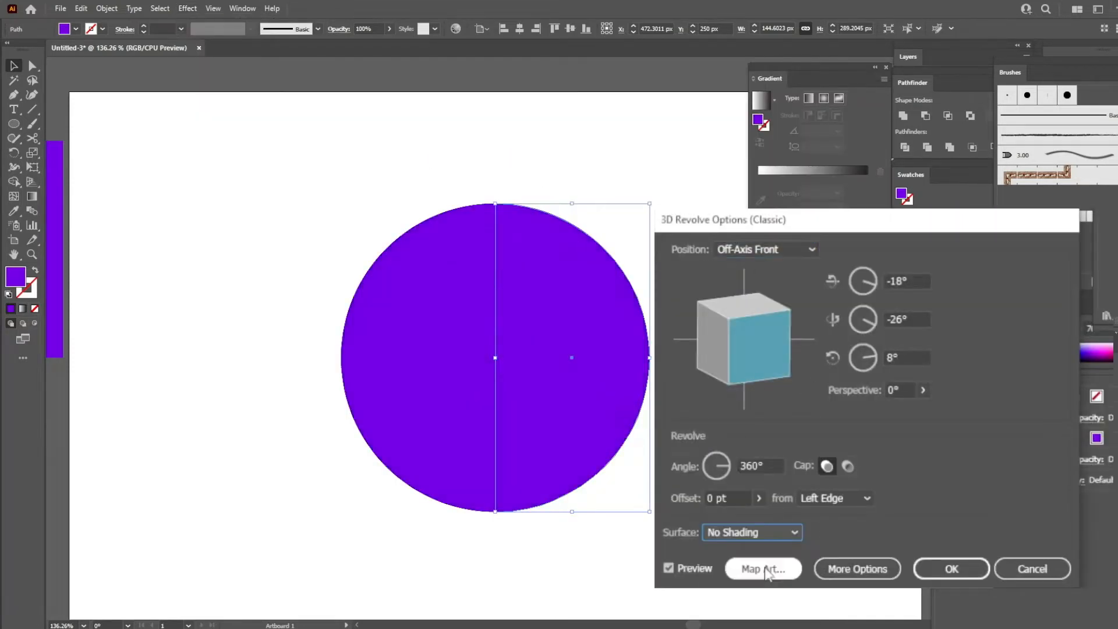
Map the COLOUR symbol onto the revolved sphere's surface.
left_click(776, 574)
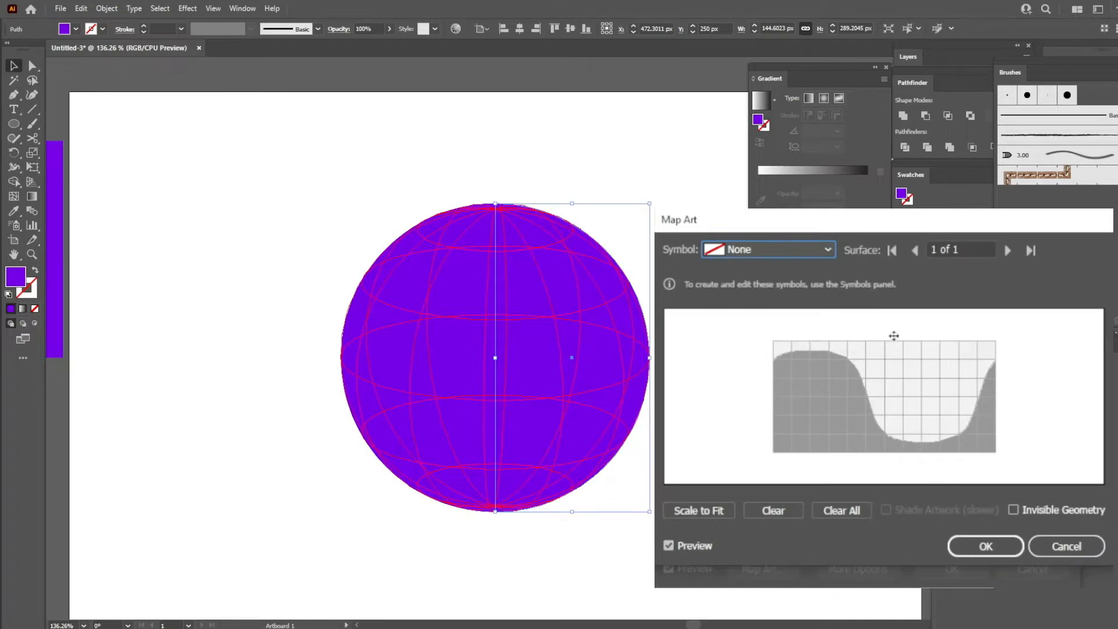
left_click(821, 256)
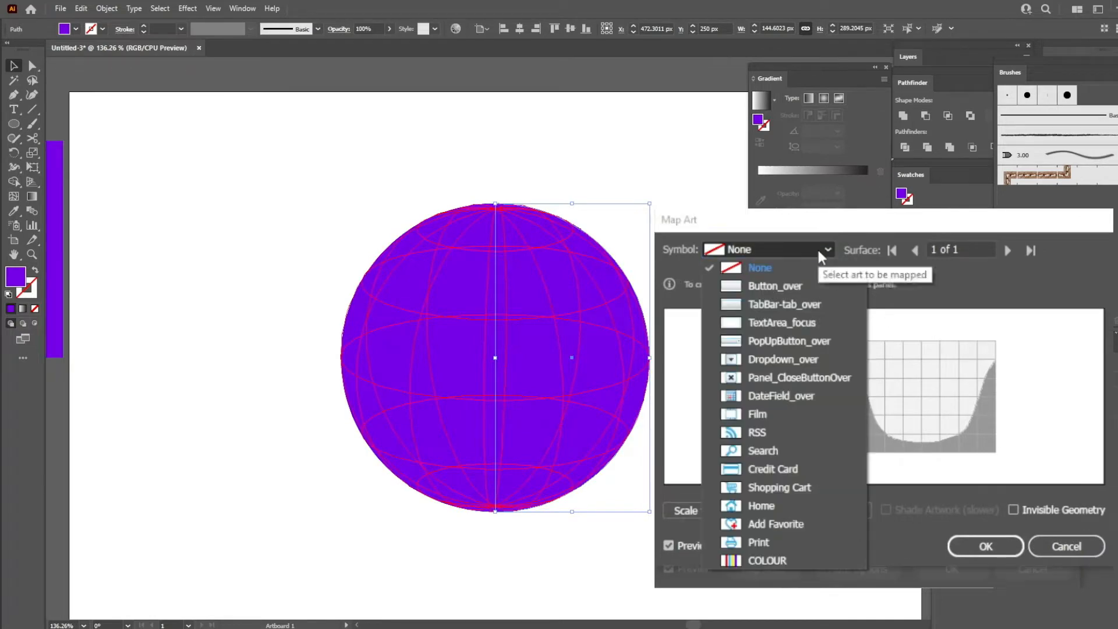
left_click(764, 560)
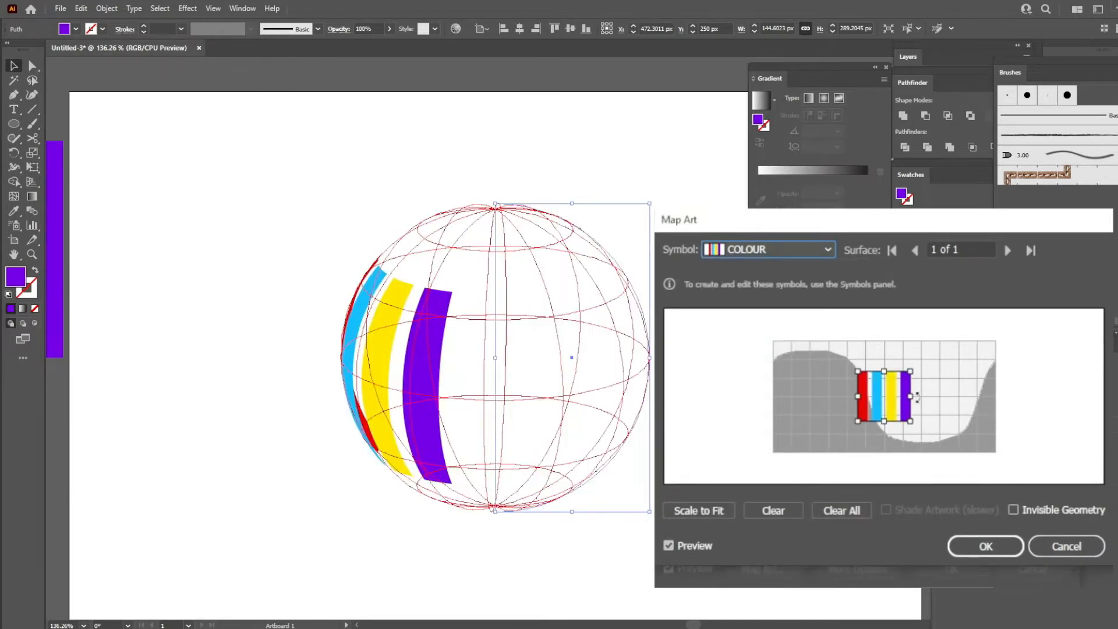
Stretch the mapped stripes on all four sides to cover most of the surface grid and enable Invisible Geometry.
left_click_drag(912, 397, 986, 412)
left_click_drag(858, 397, 786, 397)
left_click_drag(883, 371, 882, 350)
left_click_drag(883, 421, 885, 439)
left_click_drag(883, 350, 884, 352)
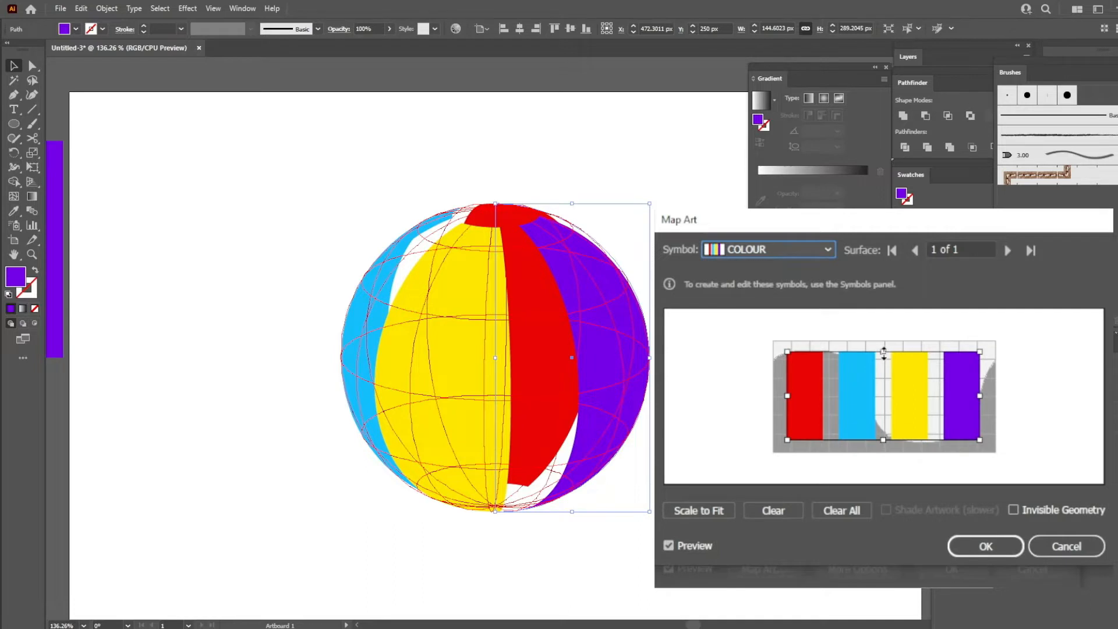
left_click_drag(885, 439, 885, 442)
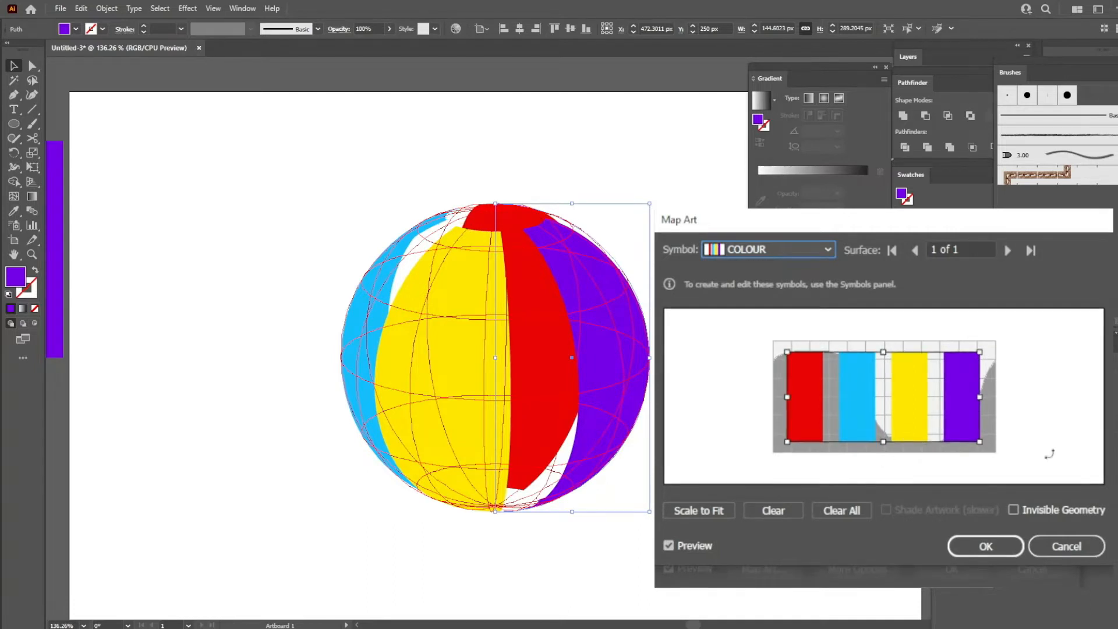
left_click(1014, 510)
left_click(984, 546)
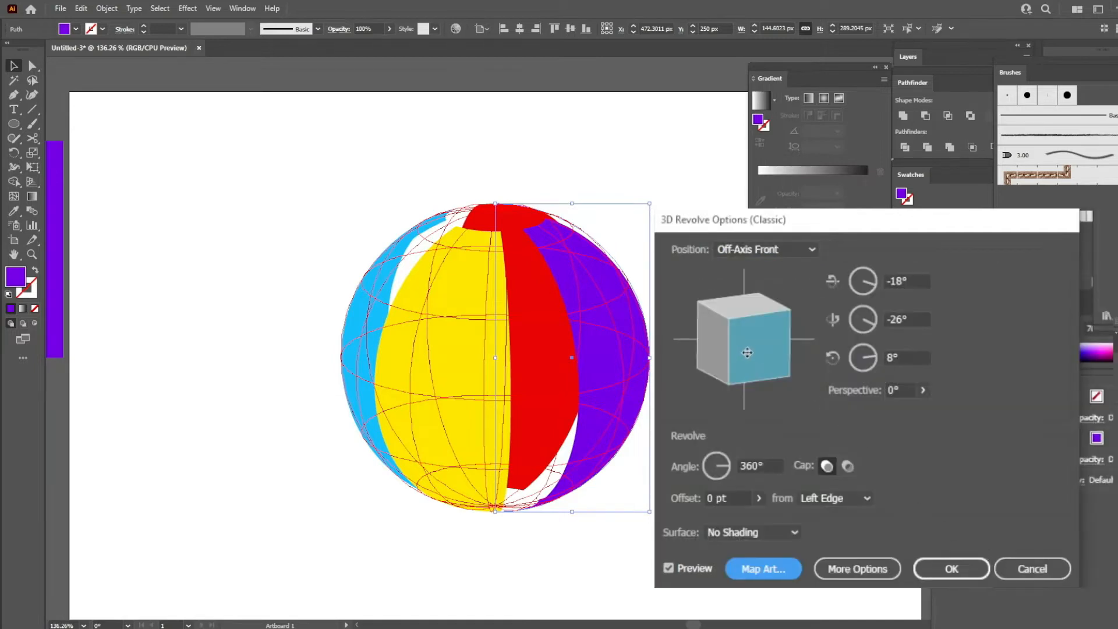
Rotate the sphere to -127°, -44° and 104° and apply the revolve effect.
mouse_move(748, 353)
left_mouse_down()
mouse_move(774, 326)
mouse_move(737, 329)
mouse_move(752, 352)
mouse_move(765, 351)
mouse_move(744, 345)
mouse_move(761, 369)
mouse_move(753, 356)
mouse_move(768, 346)
mouse_move(758, 356)
left_mouse_up()
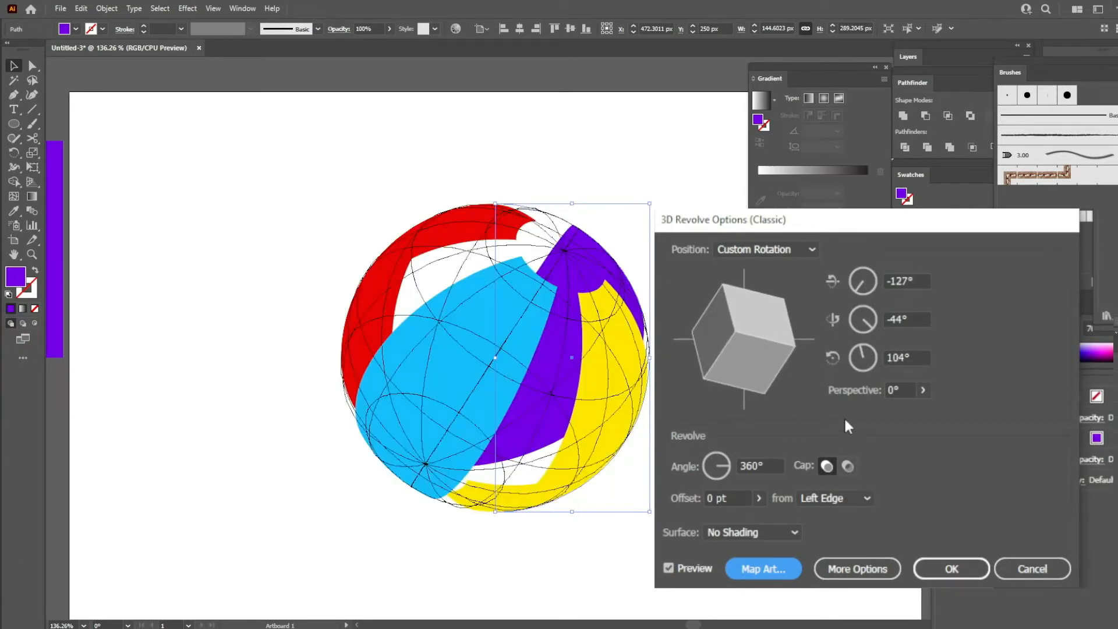
left_click(949, 567)
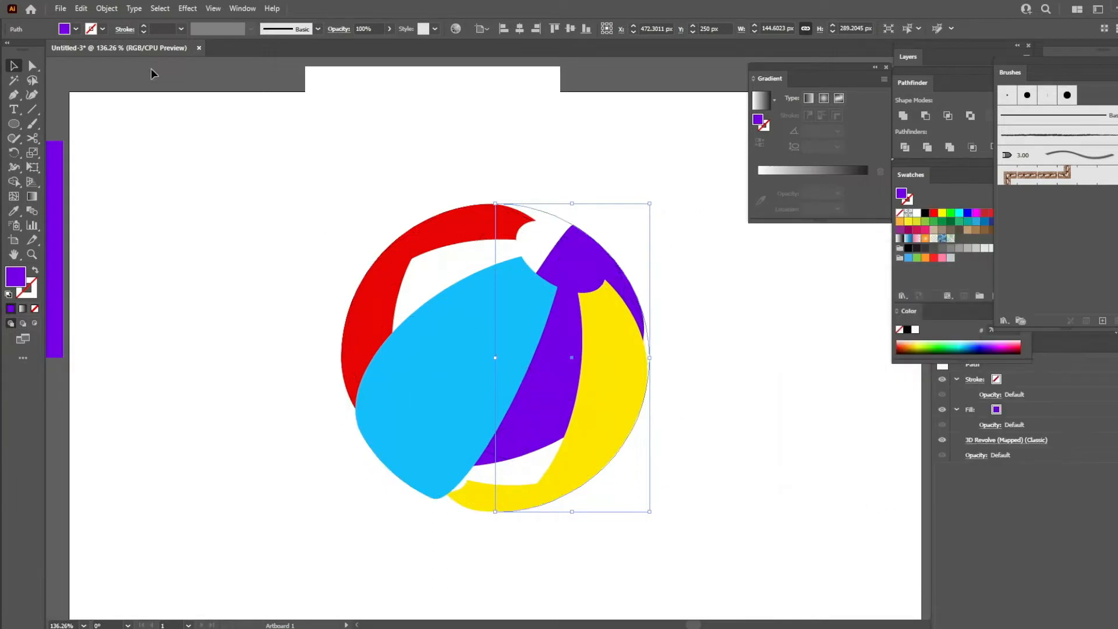
Expand the appearance of the revolved ball and ungroup the result twice into separate parts.
left_click(108, 10)
left_click(196, 165)
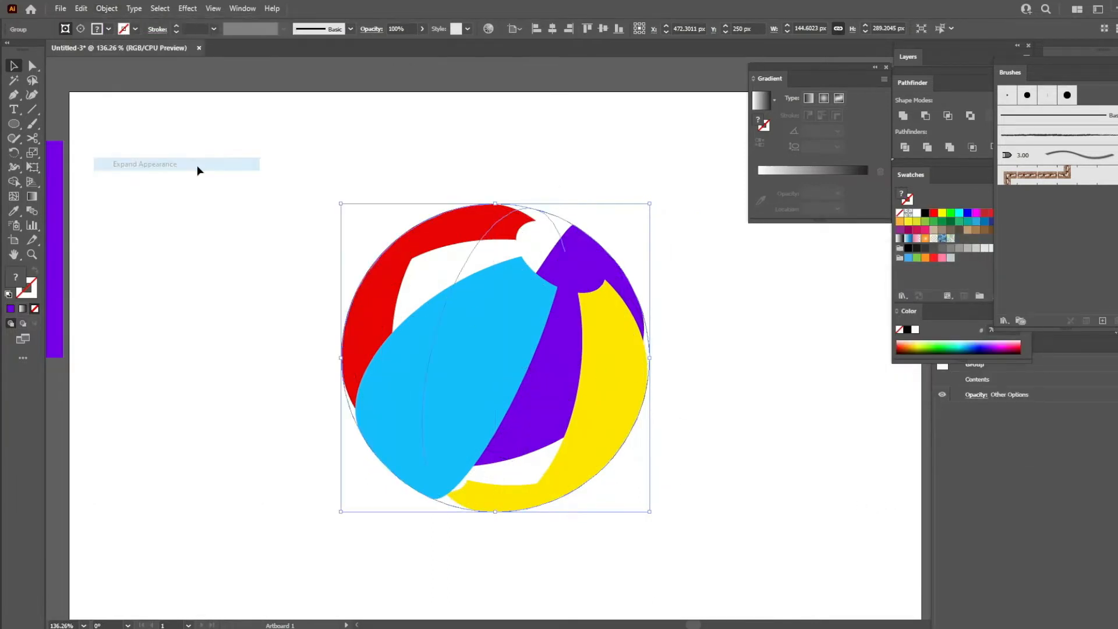
right_click(425, 257)
left_click(490, 356)
right_click(485, 331)
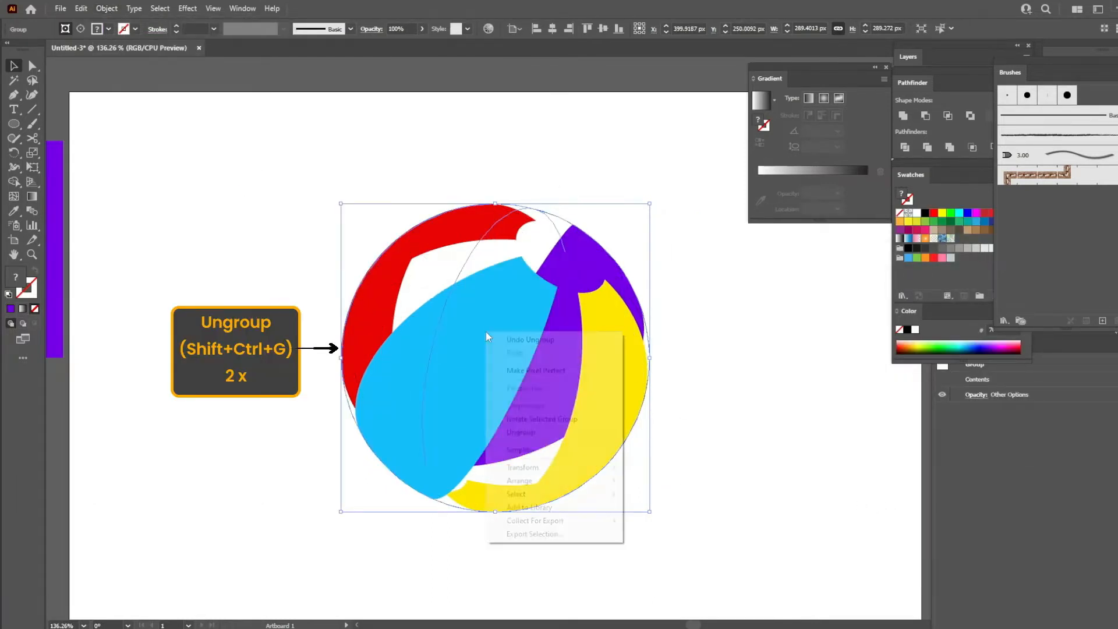
left_click(524, 431)
right_click(499, 359)
left_click(543, 431)
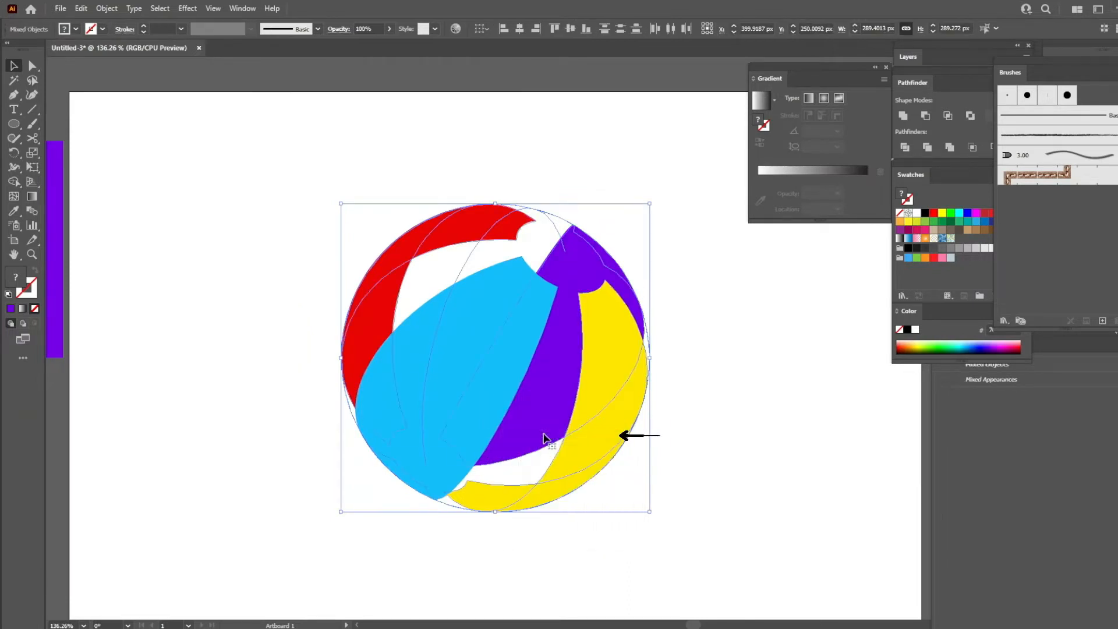
left_click(688, 351)
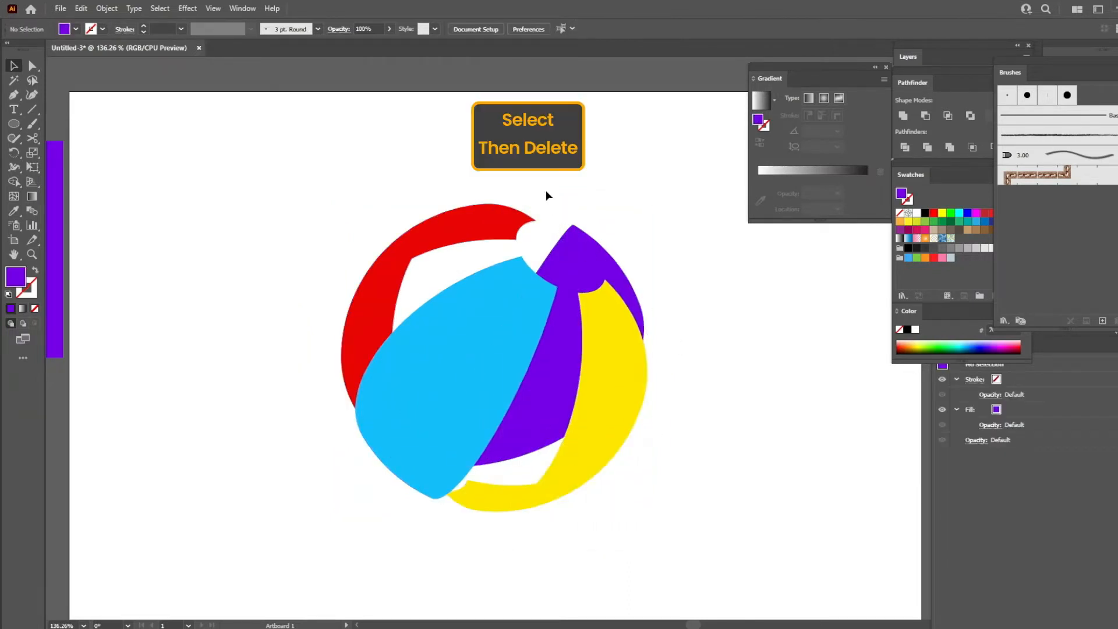
Delete the leftover piece at the ball's top and pull the front and back stripe groups apart side by side.
left_click(551, 224)
key("Delete")
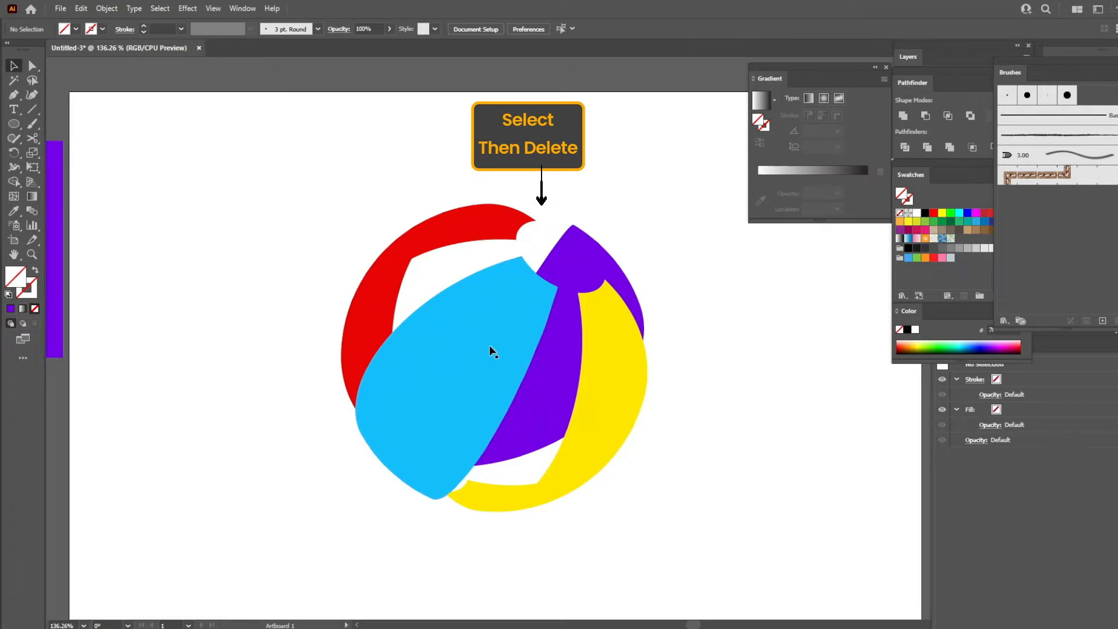
left_click_drag(512, 353, 394, 328)
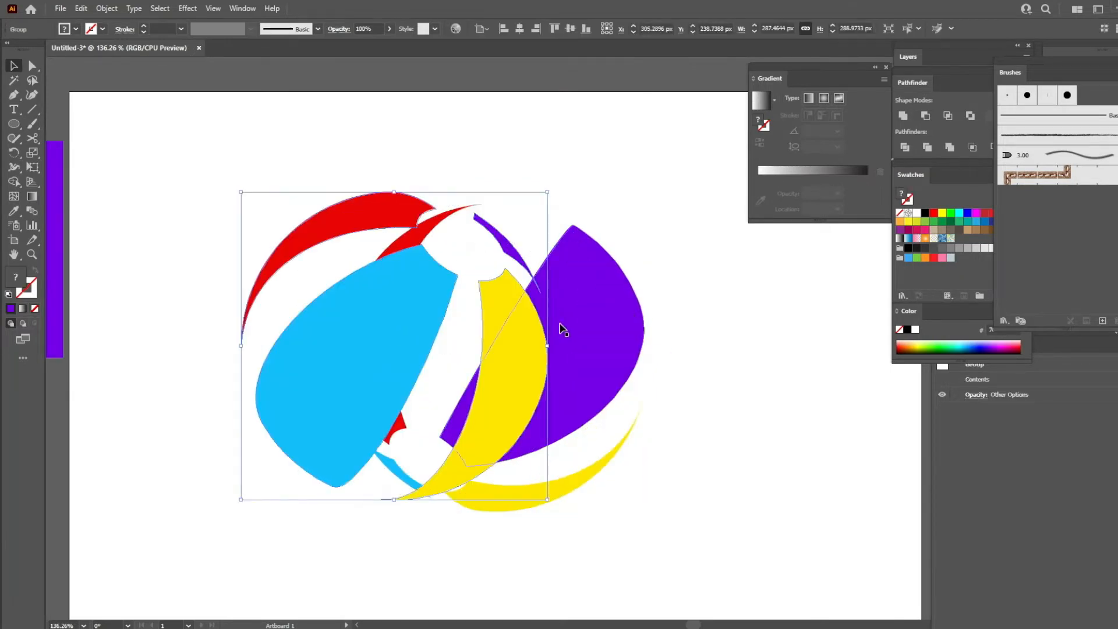
left_click_drag(561, 325, 743, 316)
left_click_drag(681, 337, 736, 346)
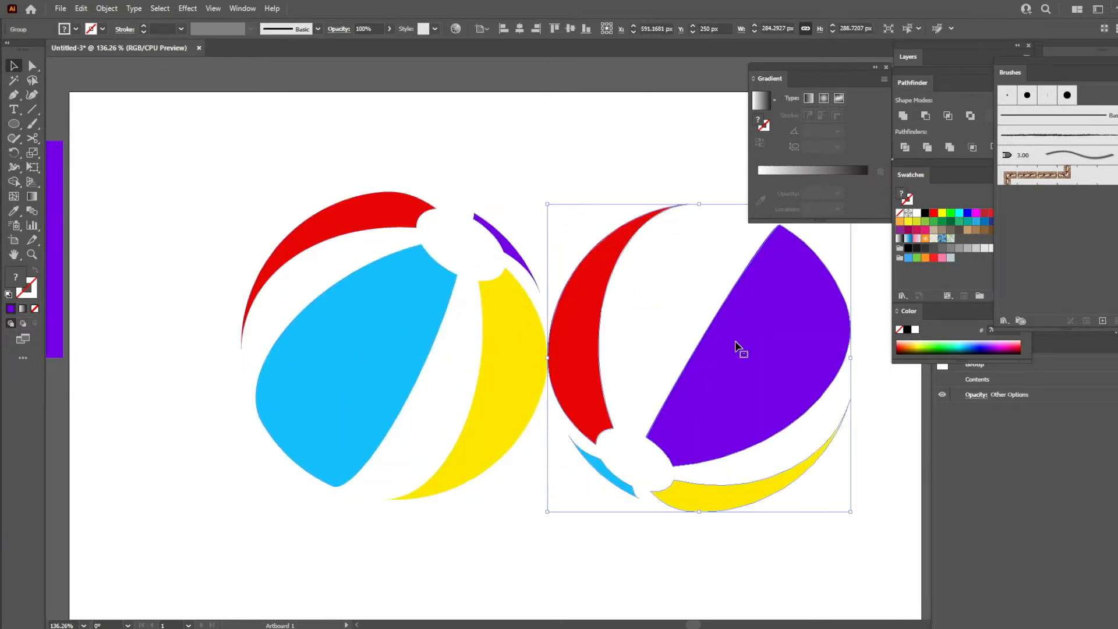
Move the back stripe group with the large purple stripe up beyond the artboard's upper edge, keeping its original size.
key("ctrl+minus")
scroll(547, 291, "right", 2)
left_click_drag(625, 356, 580, 87)
left_click_drag(585, 152, 611, 162)
left_click_drag(684, 241, 651, 206)
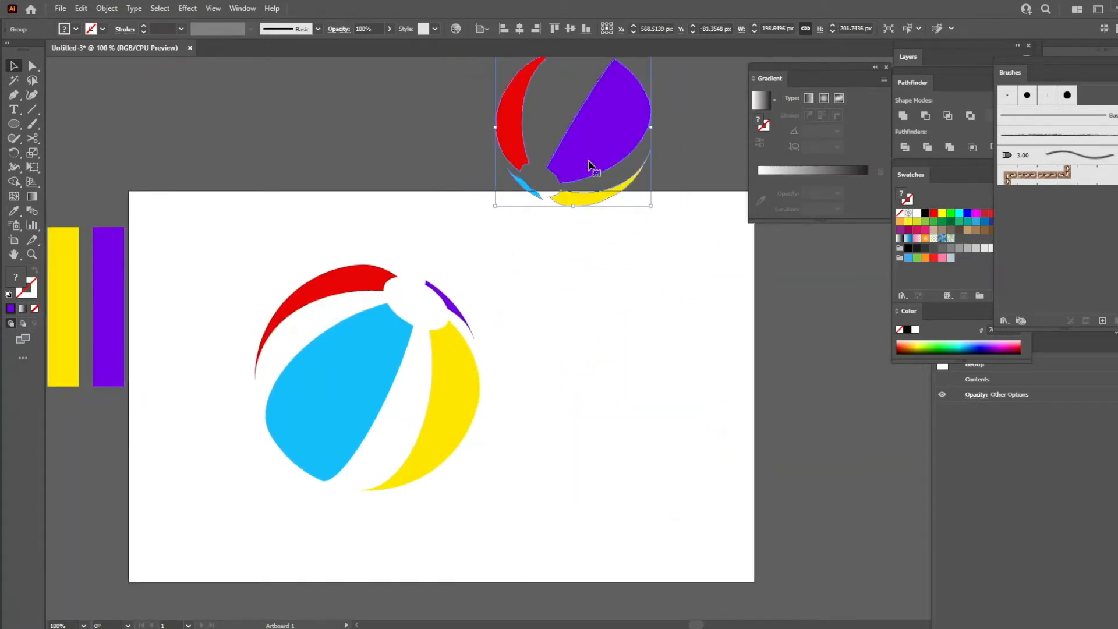
key("ctrl+z")
left_click_drag(437, 330, 470, 325)
left_click(470, 325)
left_click(584, 343)
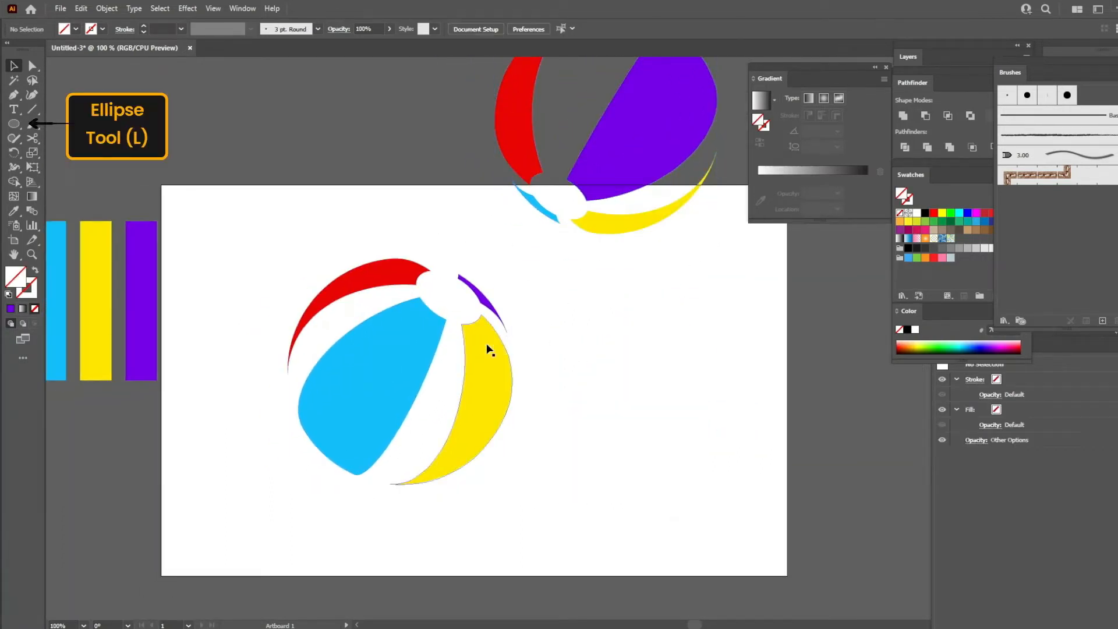
Draw a circle about 257 px wide, center it on the artboard and fill it with light gray E6E6E6.
key("l")
left_click_drag(390, 303, 592, 504)
left_click(520, 29)
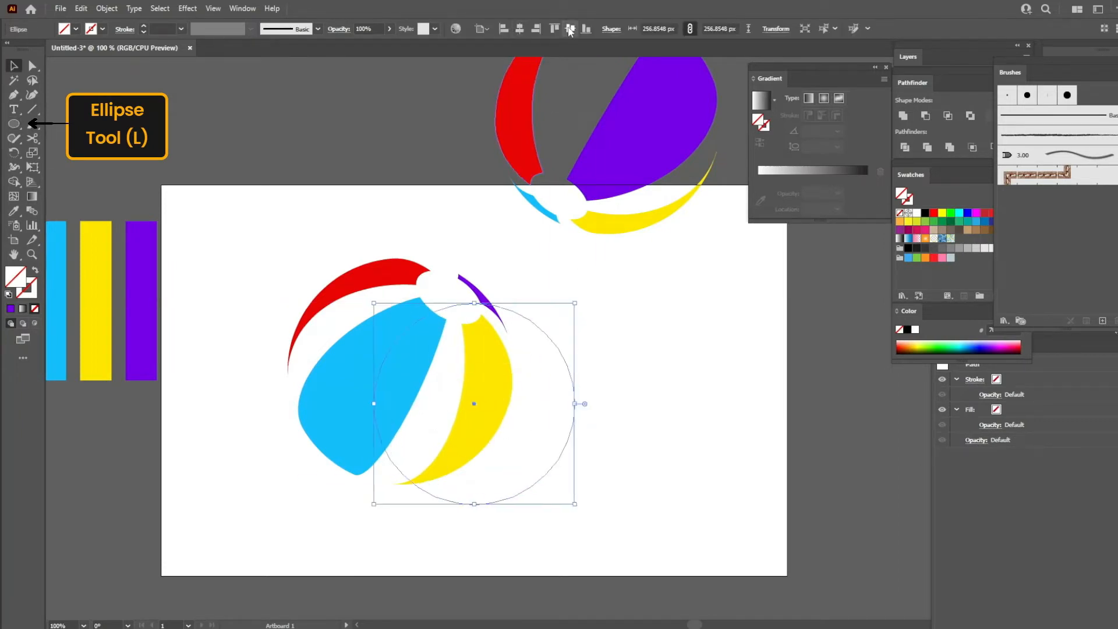
left_click(570, 28)
left_click(984, 249)
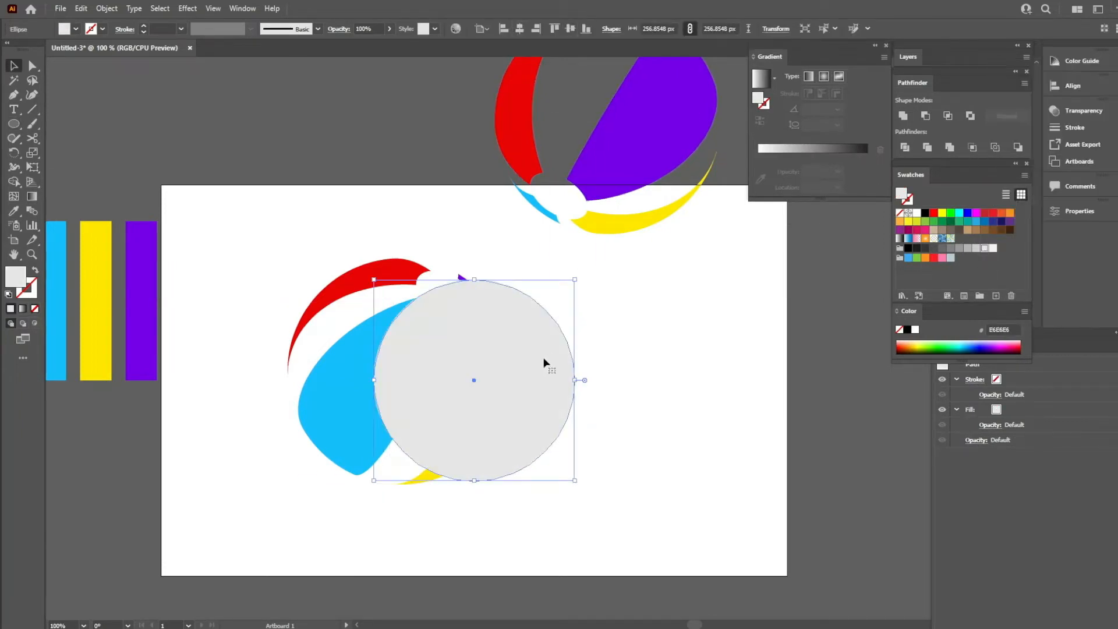
Center the front stripe group horizontally and vertically on the artboard.
left_click(364, 359)
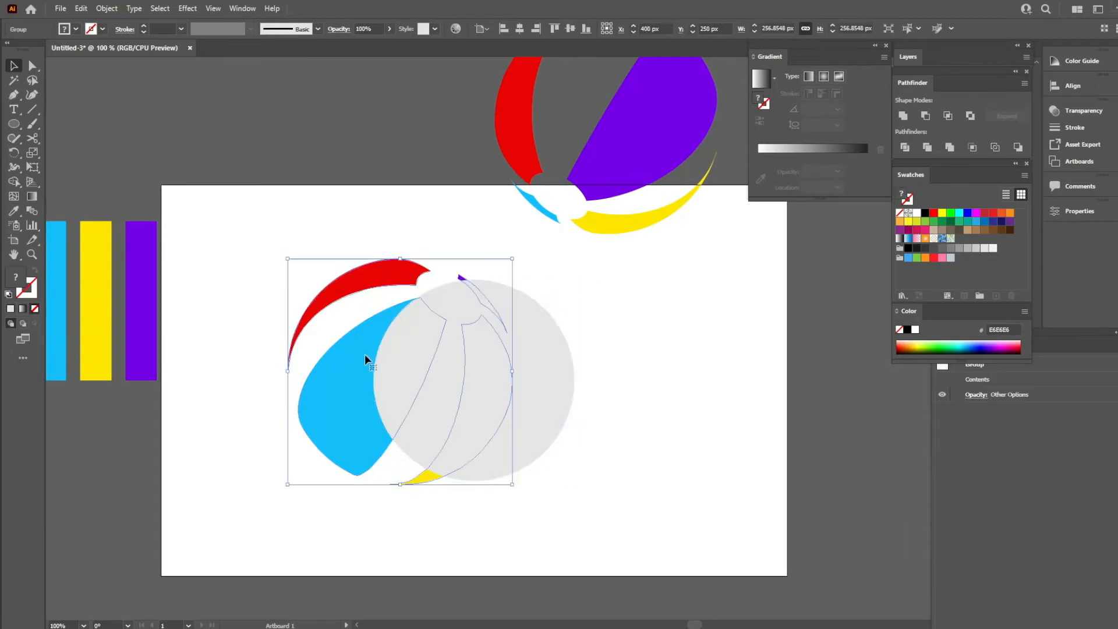
left_click(520, 29)
left_click(570, 28)
Enlarge the gray circle from its center to about 291 px so it fully covers the stripes' outer edge.
left_click(506, 309)
left_click_drag(304, 200, 633, 562)
left_click_drag(502, 193, 500, 162)
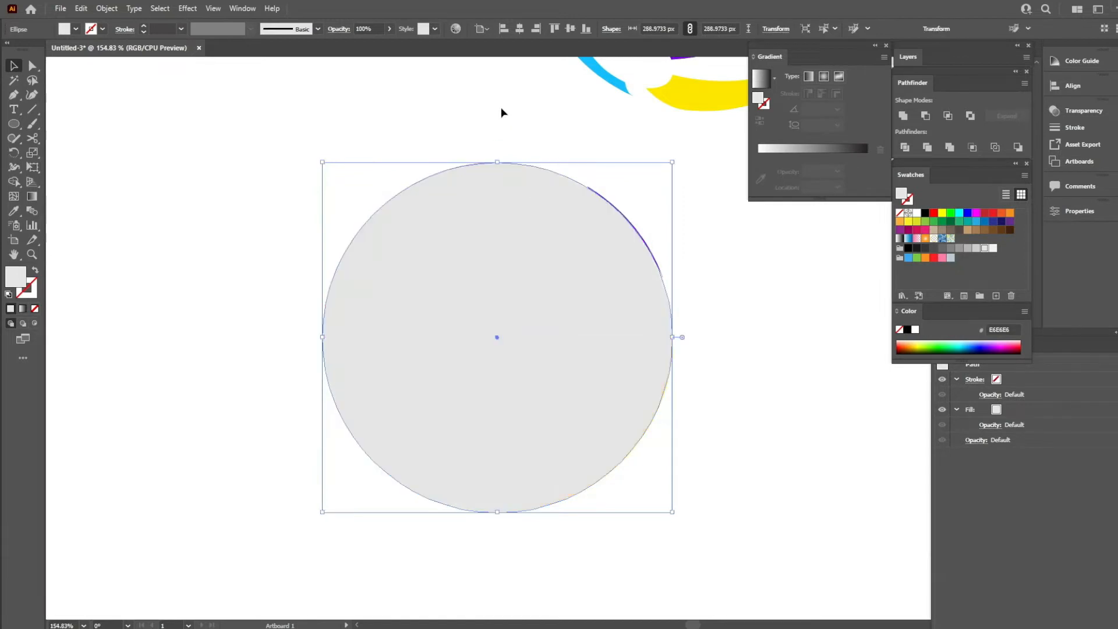
key("ctrl+space")
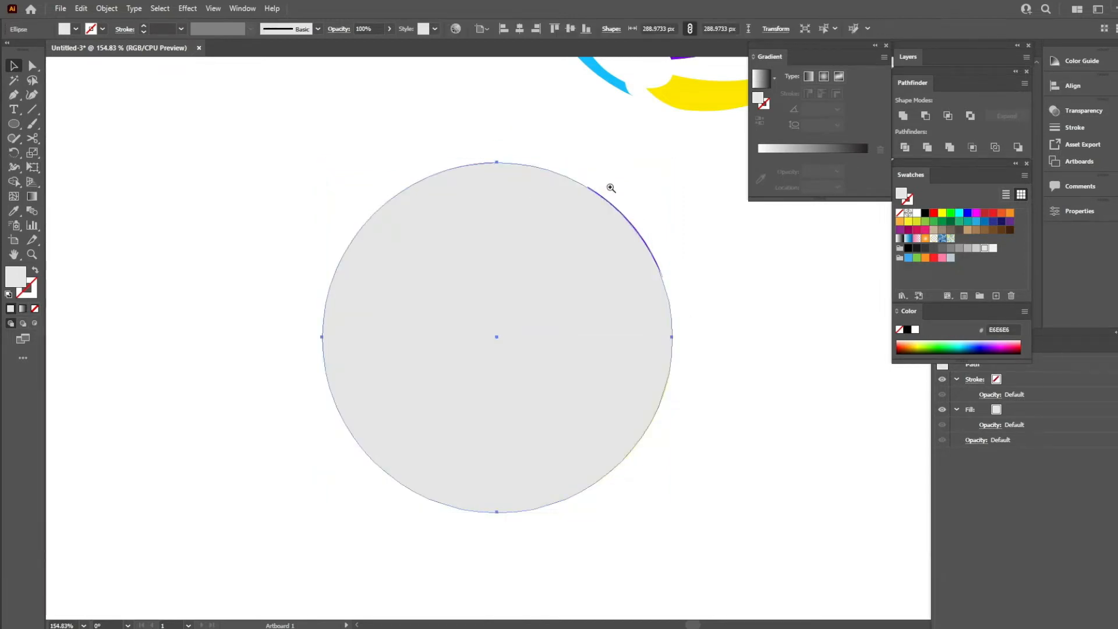
left_click_drag(611, 188, 657, 427)
left_click_drag(580, 405, 582, 407)
left_click(656, 387)
key("ctrl+alt+space")
left_click(513, 374, "ctrl+alt")
left_click(514, 374, "ctrl+alt")
left_click(507, 361, "ctrl+alt")
Send the gray circle to the back, behind the colored stripes.
left_click(487, 312)
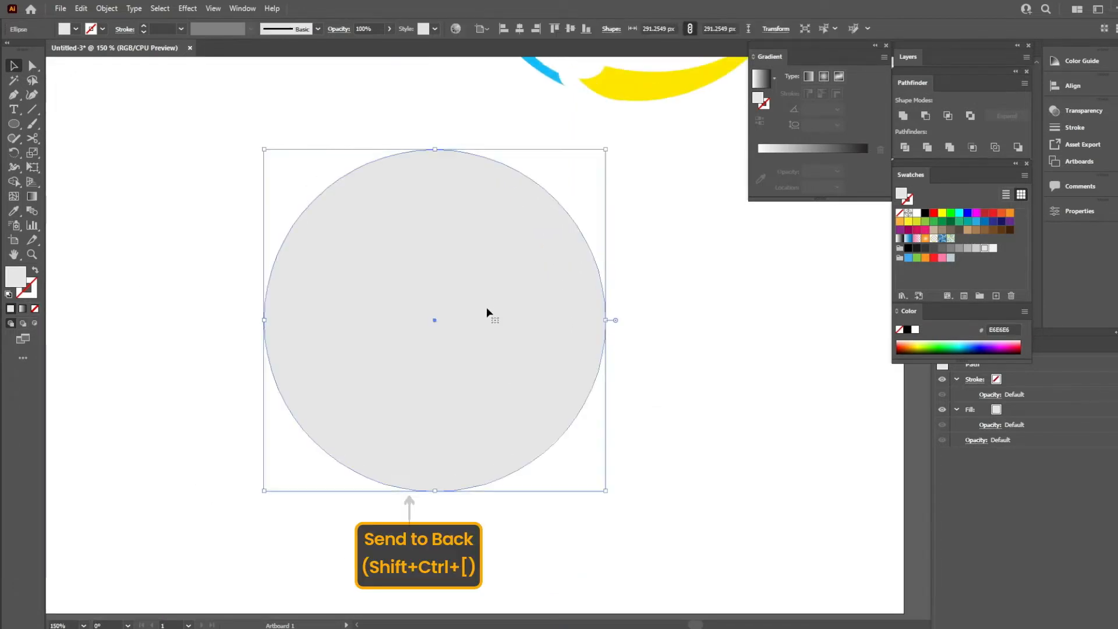
right_click(487, 308)
mouse_move(524, 527)
left_click(671, 569)
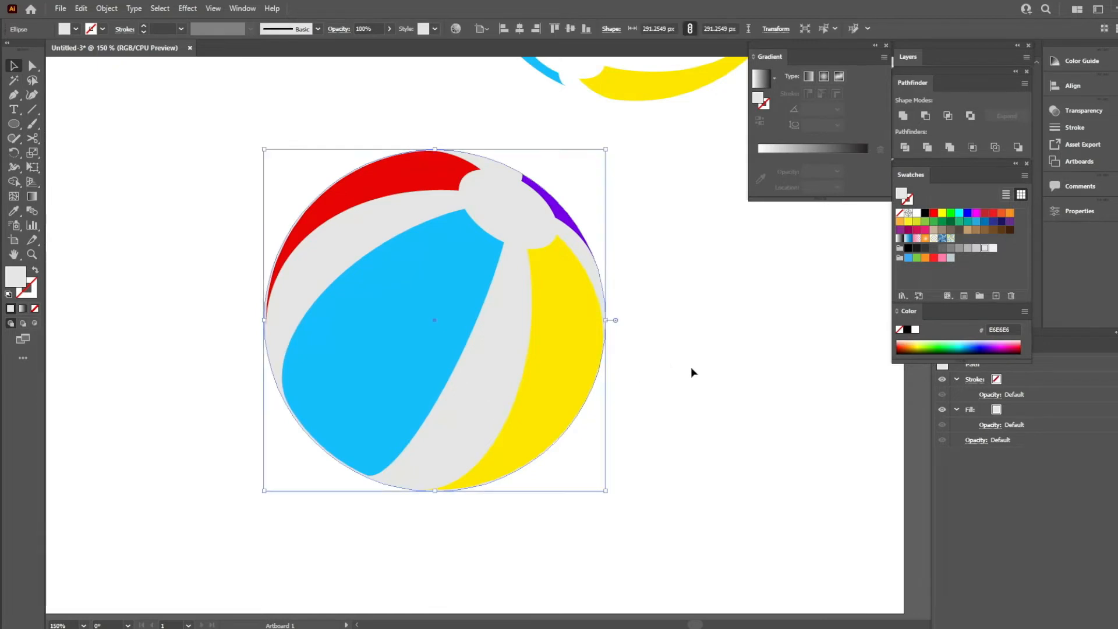
Duplicate the gray circle to the right of the striped ball.
scroll(691, 367, "up", 2)
left_click_drag(487, 399, 780, 394)
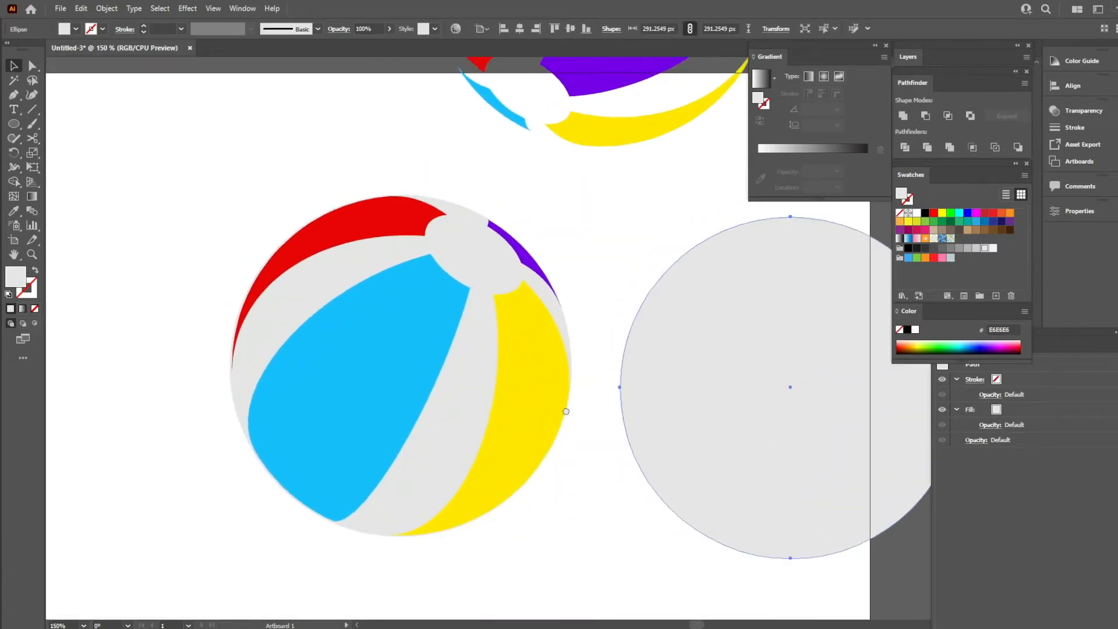
mouse_move(554, 385)
left_mouse_down()
mouse_move(531, 399)
mouse_move(566, 384)
left_mouse_up()
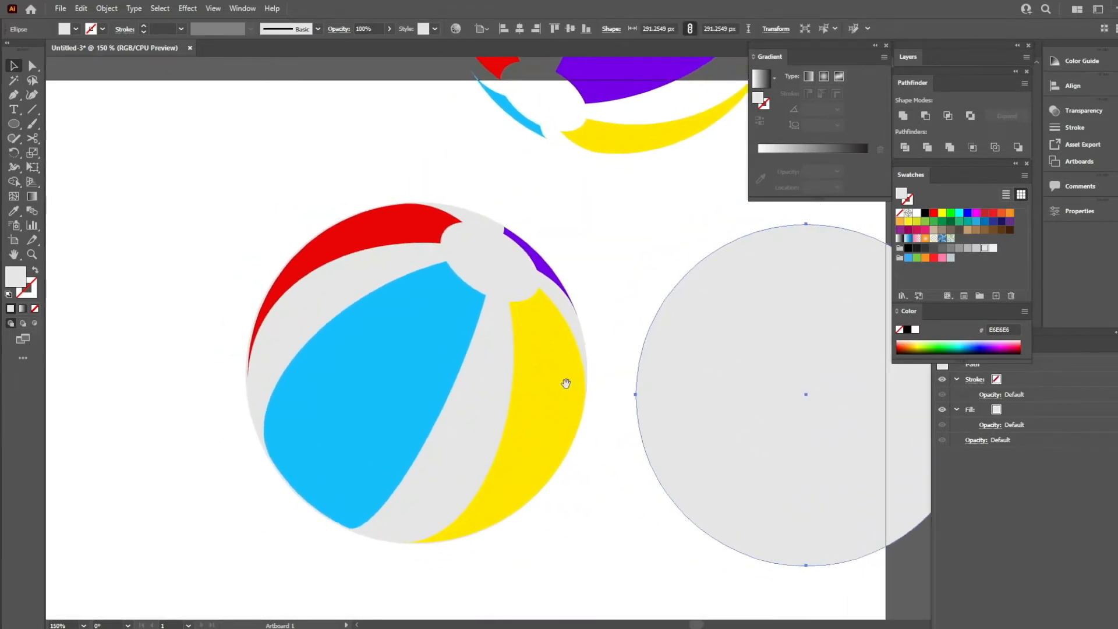
Move the back stripe group further up so it lies completely above the artboard.
left_click(595, 233)
scroll(597, 282, "up", 4)
key("ctrl+minus")
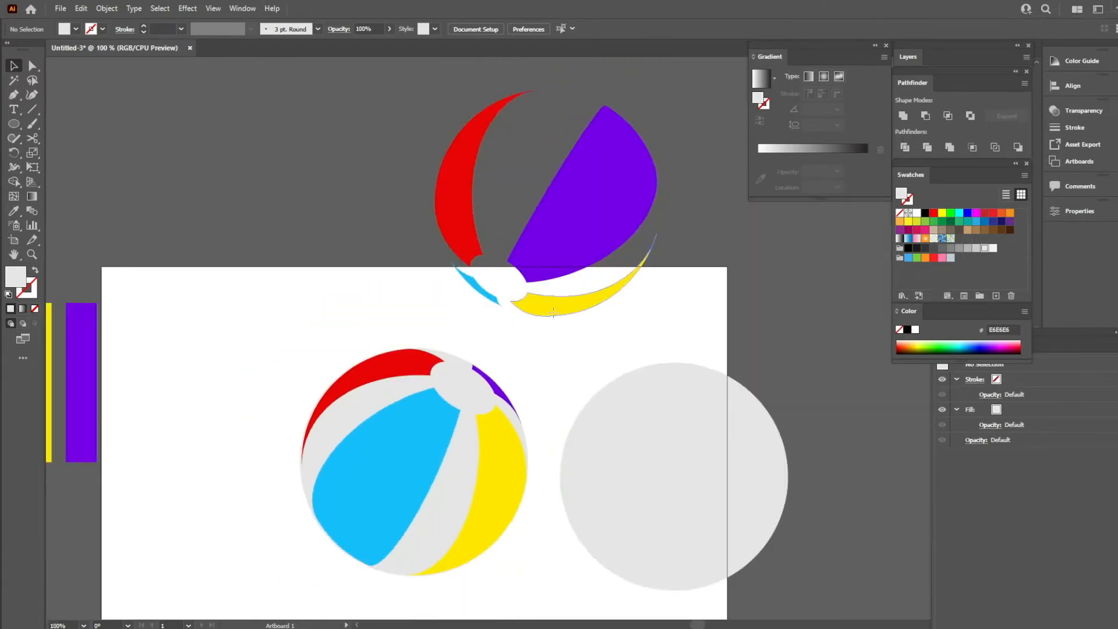
left_click_drag(553, 312, 574, 215)
left_click(532, 372)
left_click_drag(526, 381, 562, 277)
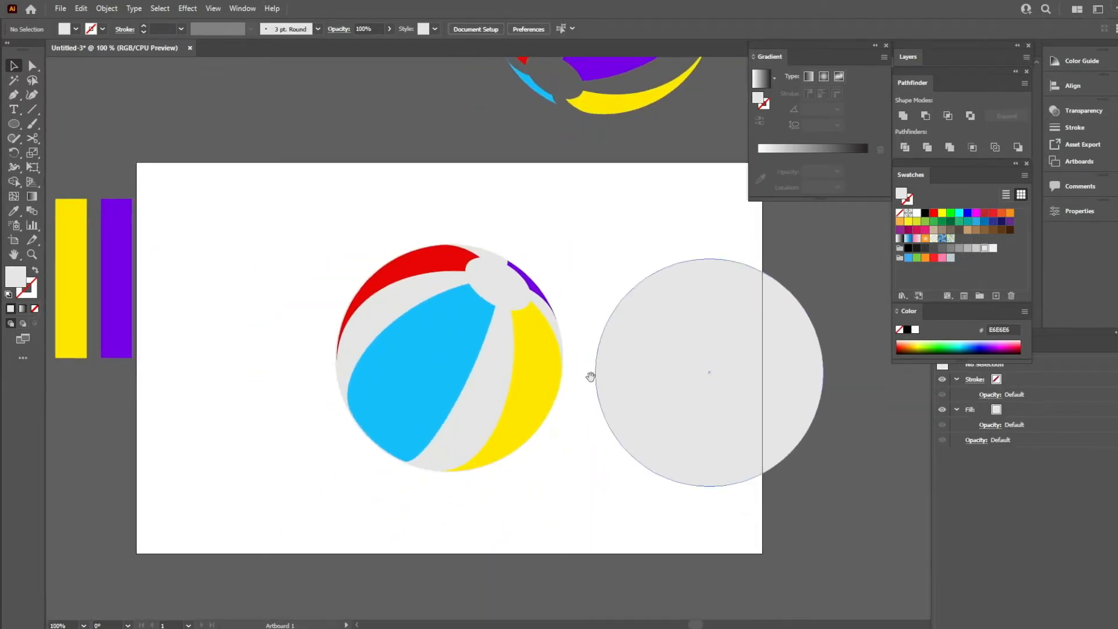
left_click_drag(590, 377, 550, 355)
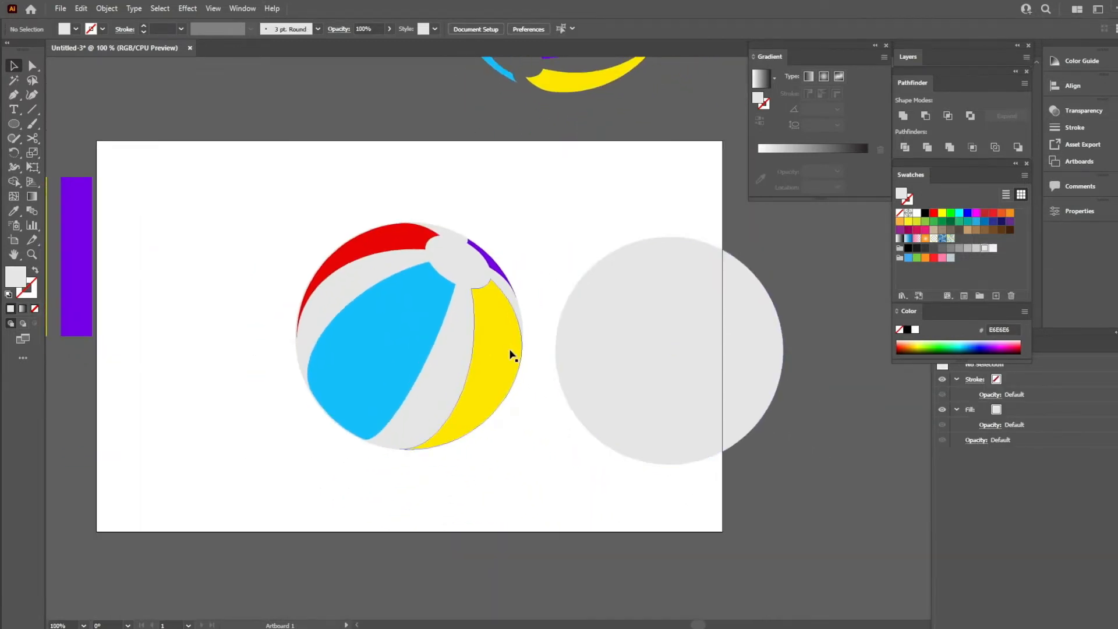
Fill the ball's gray circle with a radial gradient from white at 16.3% to light gray (R=230 G=230) at 78.8%.
left_click(449, 396)
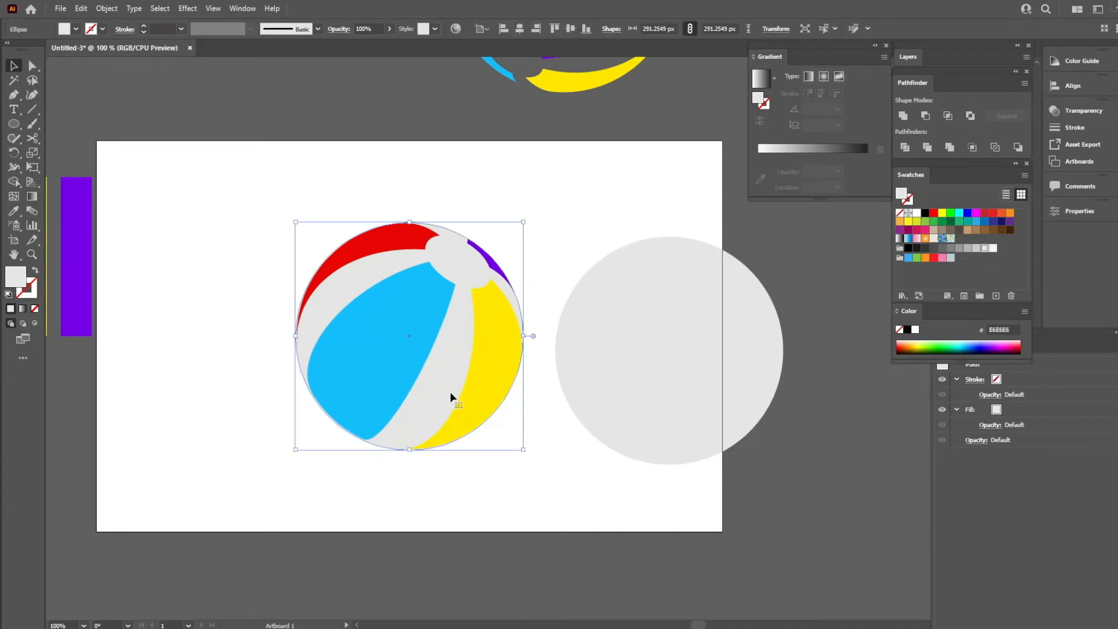
left_click(765, 80)
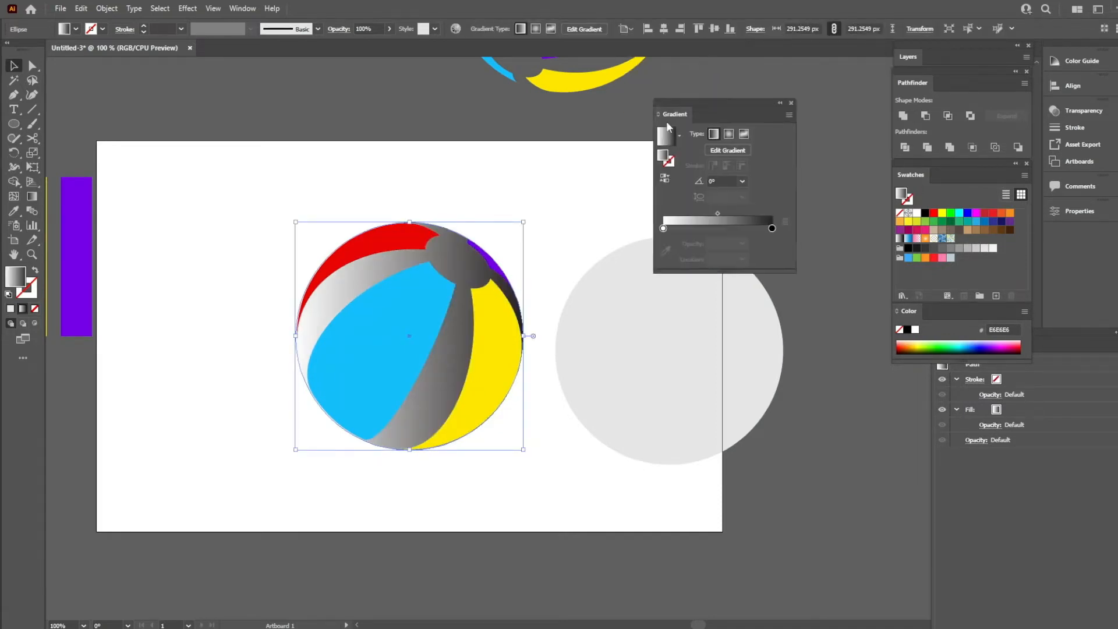
double_click(776, 404)
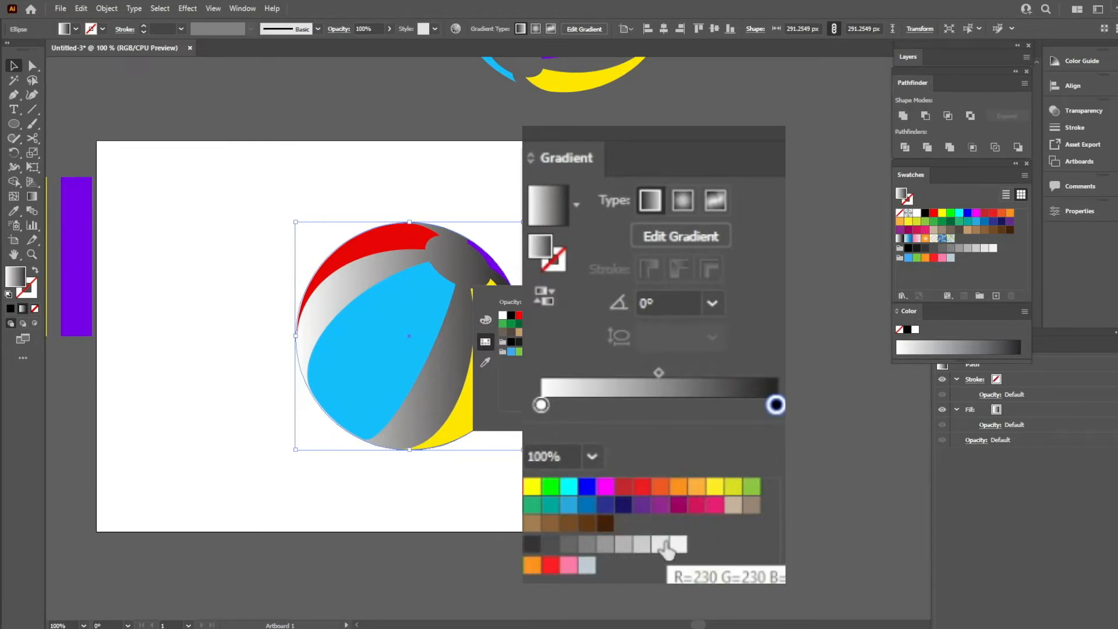
left_click(661, 546)
left_click(776, 404)
left_click_drag(776, 404, 731, 405)
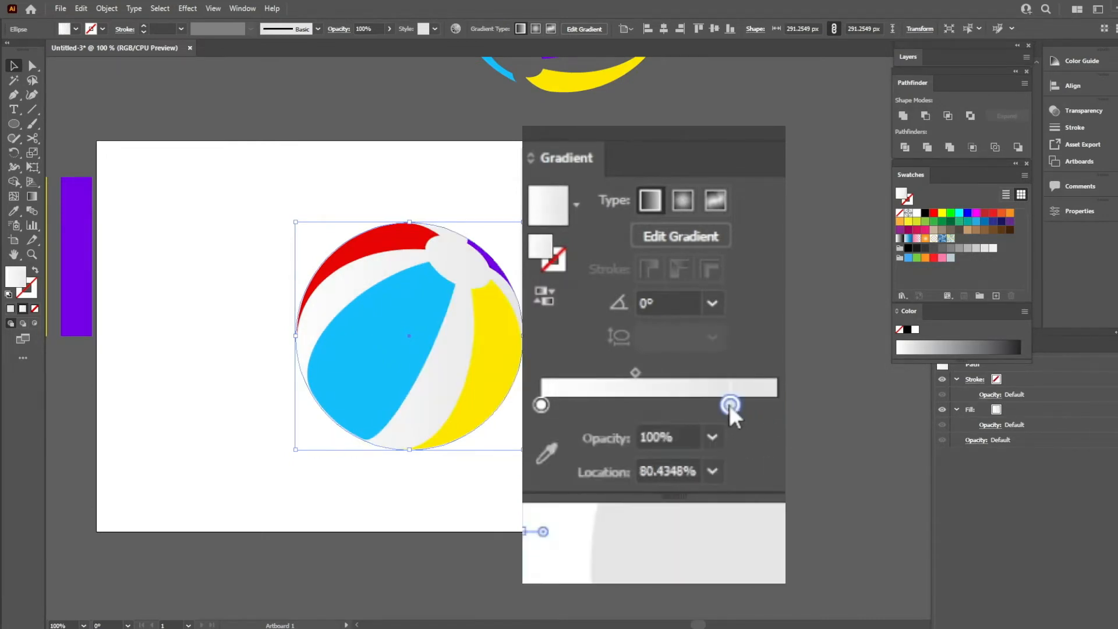
left_click(683, 202)
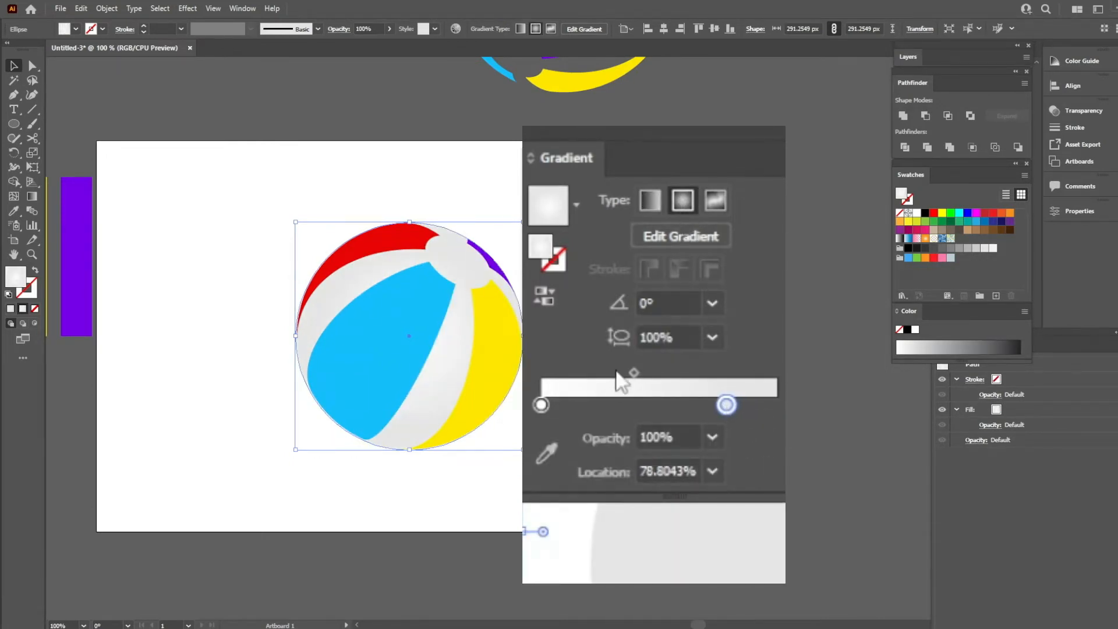
left_click_drag(544, 404, 582, 407)
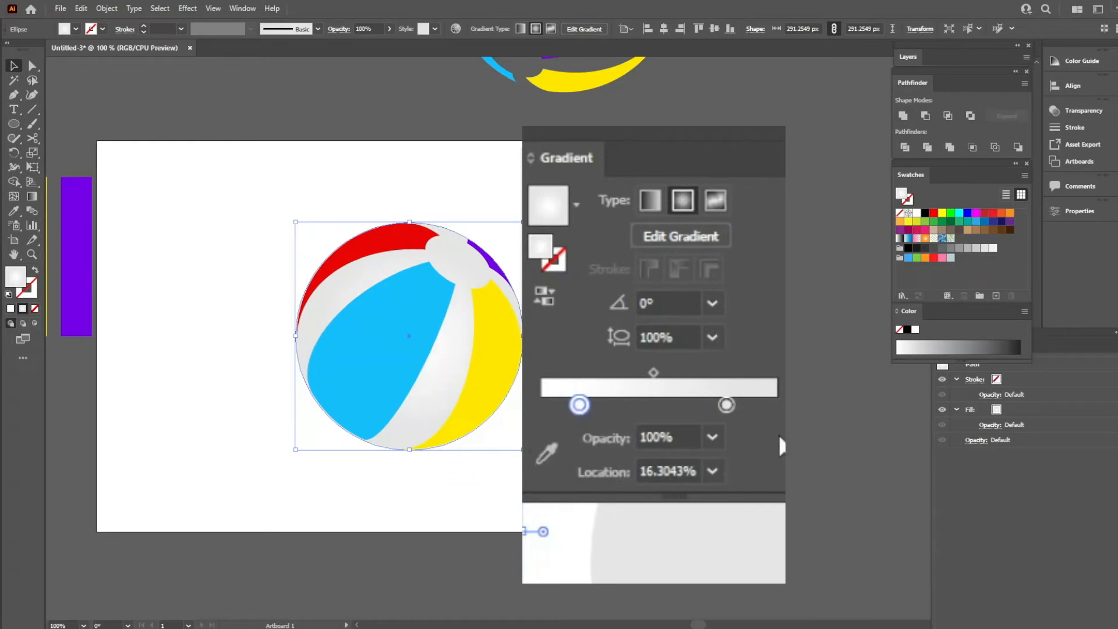
Redraw the circle's radial gradient diagonally from near the ball's white cap to its lower-left edge, at about -132°.
key("g")
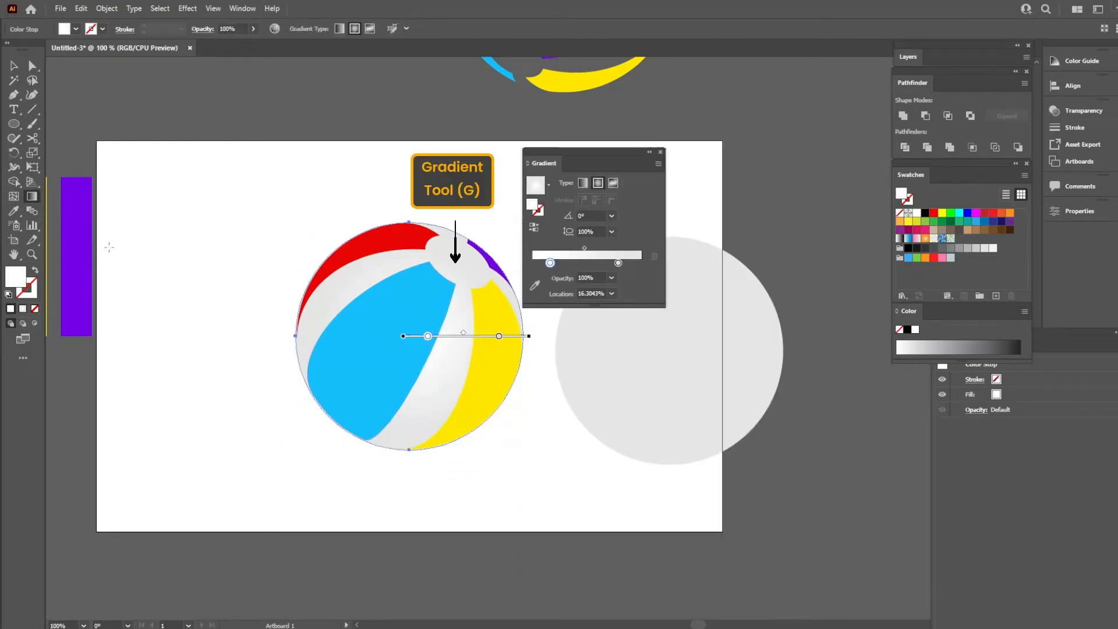
left_click_drag(459, 256, 354, 424)
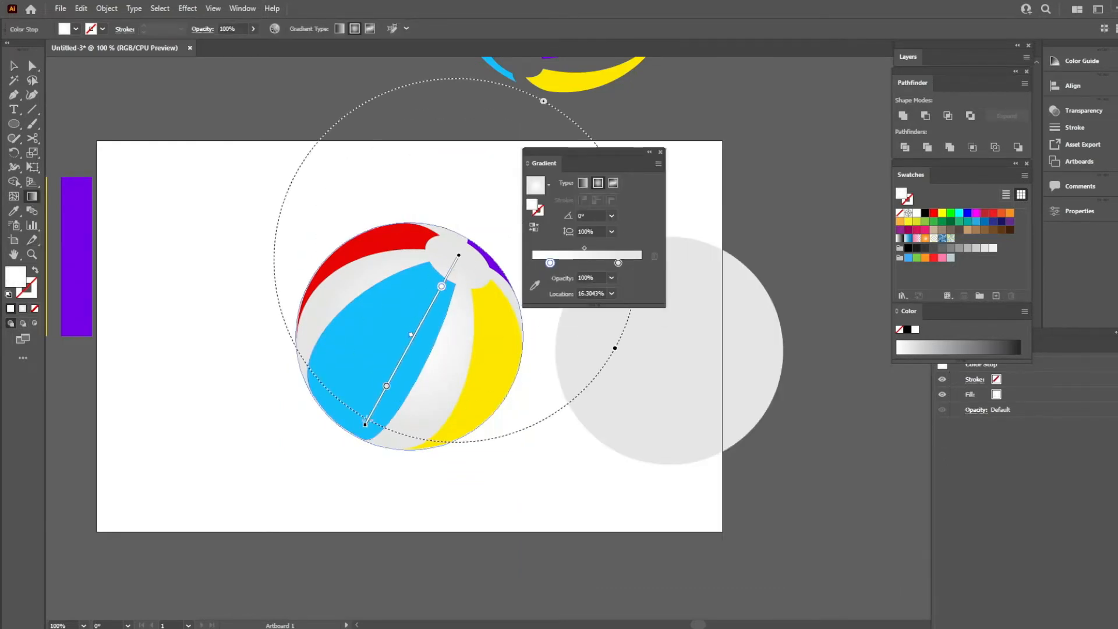
left_click_drag(421, 285, 338, 416)
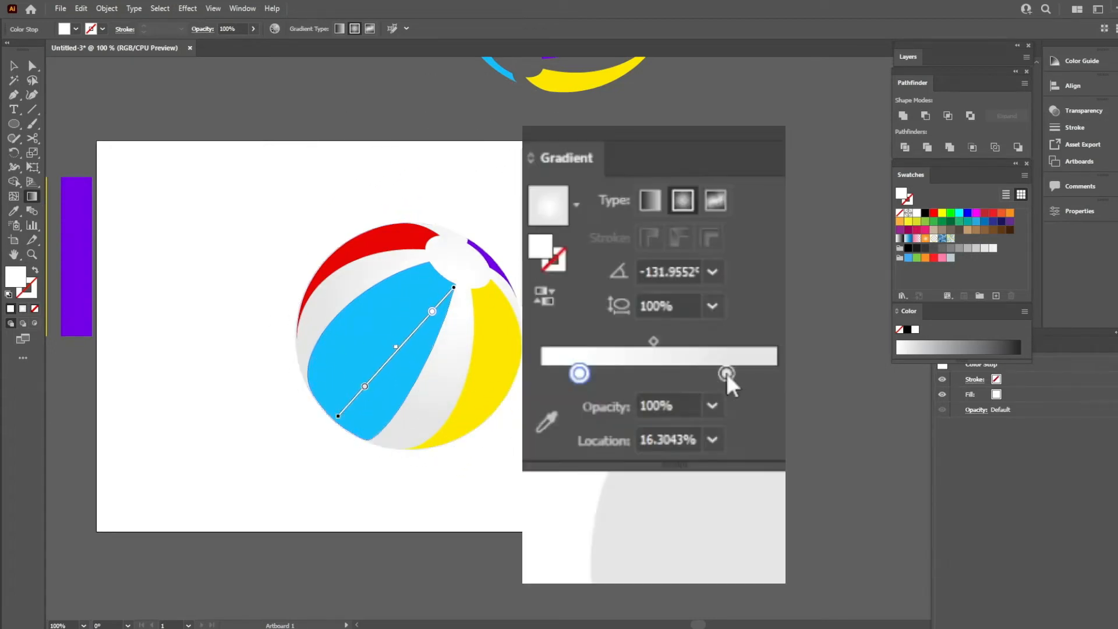
Move the gradient's gray stop to 72.8%, add another light gray stop beyond it, and recolor the 72.8% stop medium gray.
left_click_drag(726, 372, 712, 373)
double_click(758, 373)
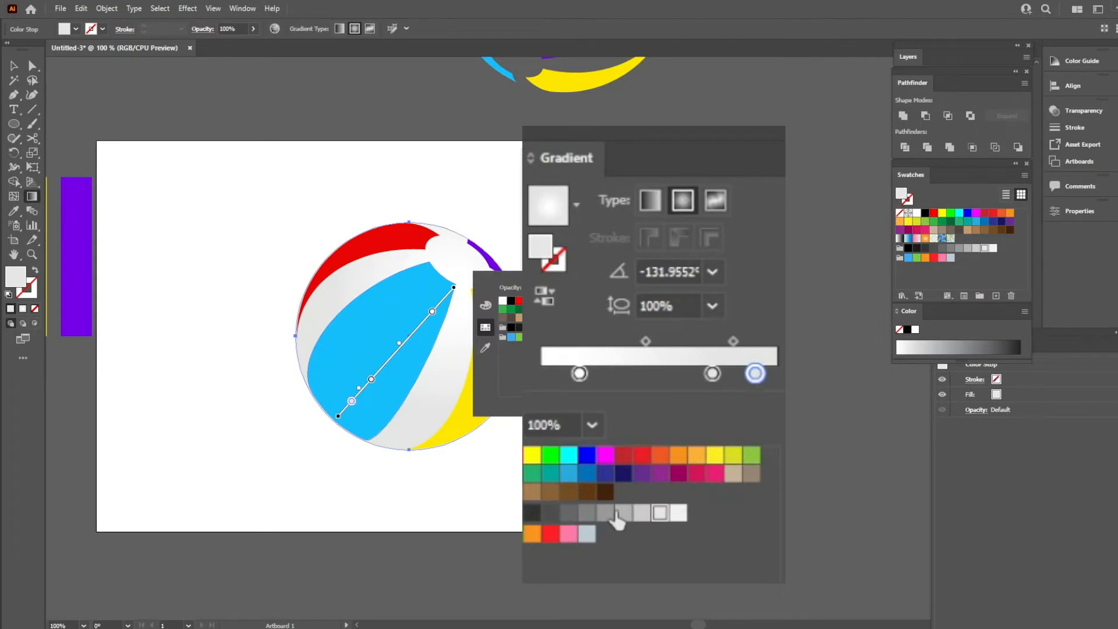
left_click(714, 371)
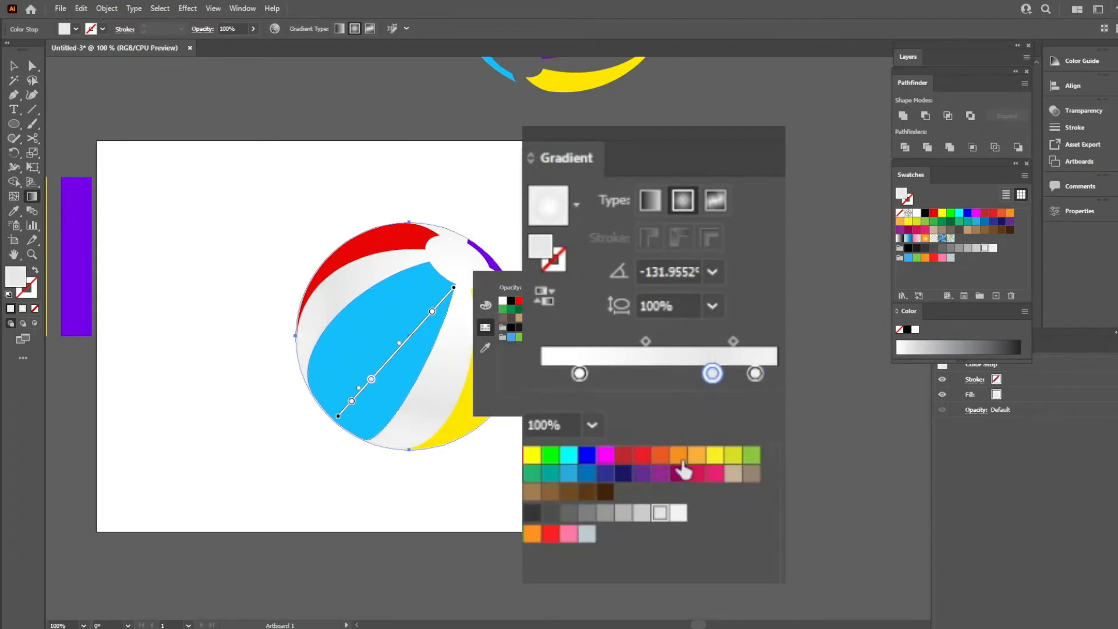
left_click(616, 514)
left_click(713, 374)
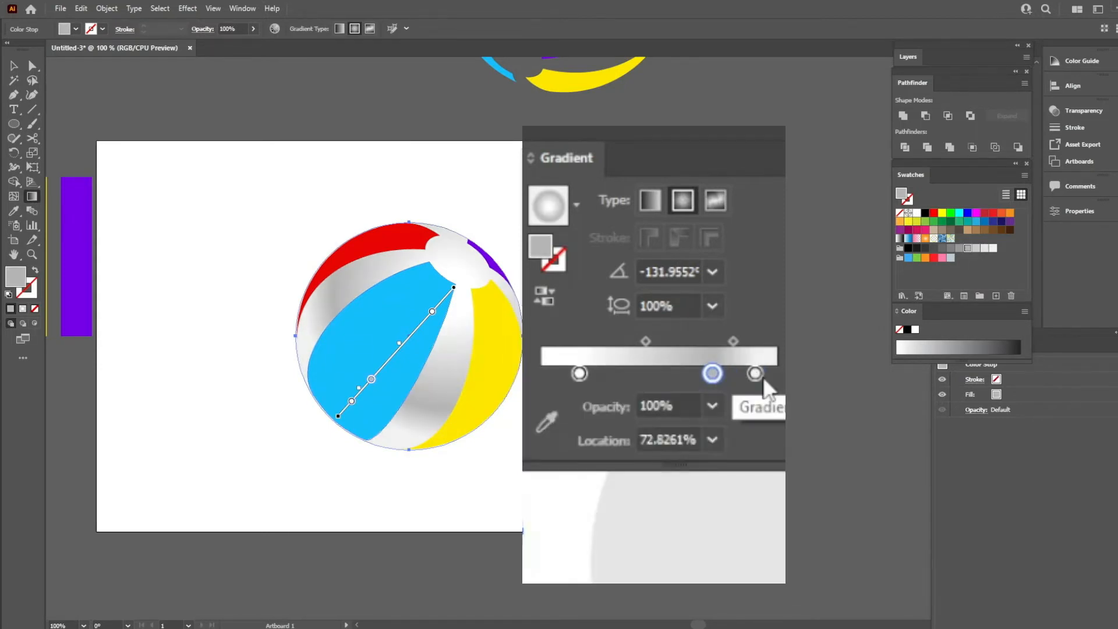
Place the outer light gray stop at 100% and lengthen the gradient past the ball's lower-left edge at about -131°.
left_click_drag(755, 373, 776, 373)
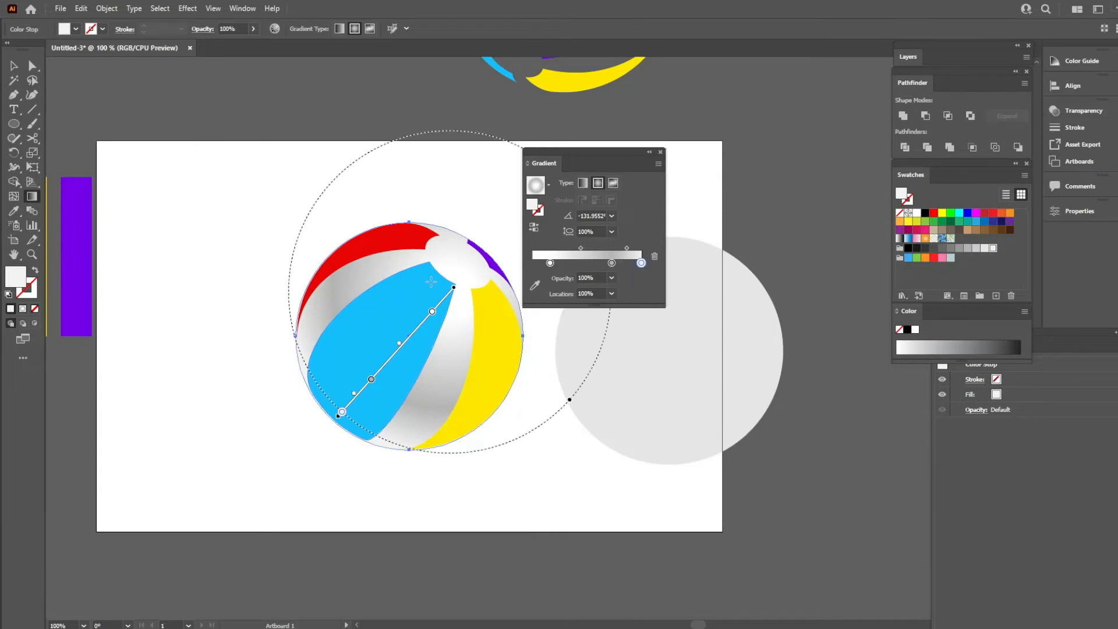
left_click_drag(430, 281, 287, 446)
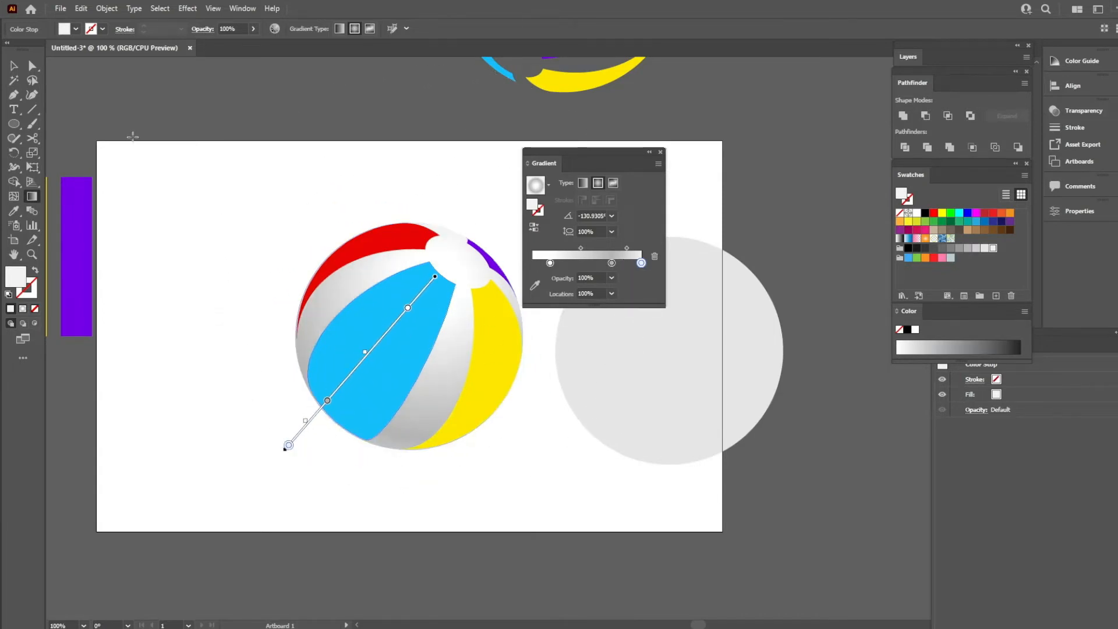
Move the spare flat gray circle slightly down and farther away from the ball.
left_click(14, 67)
left_click(390, 197)
left_click_drag(409, 211, 347, 210)
left_click(594, 387)
left_click_drag(601, 392, 624, 401)
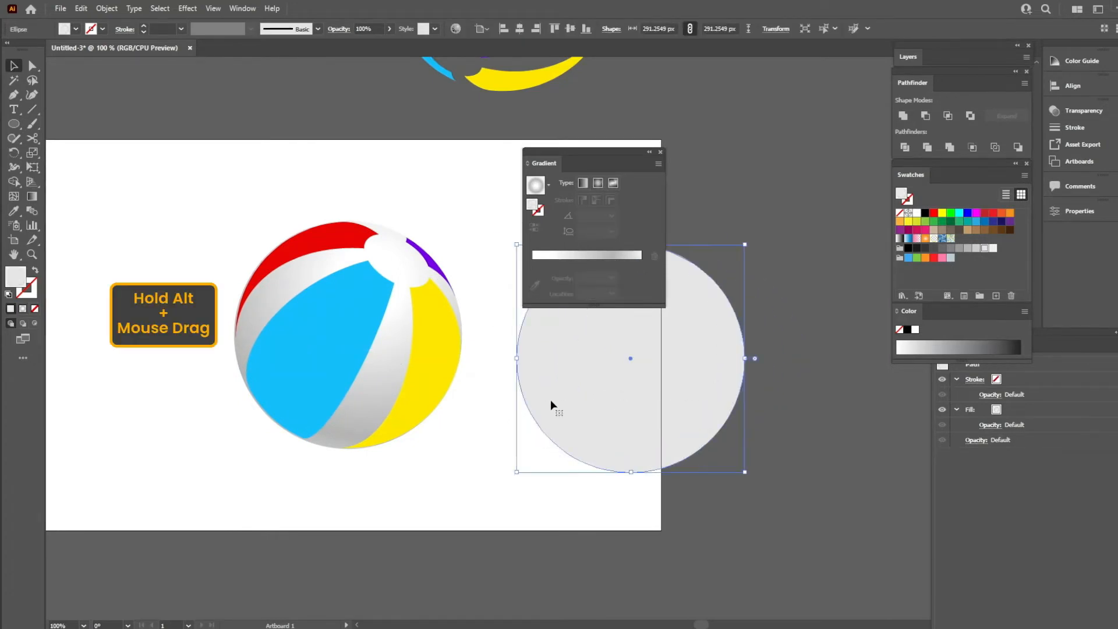
Duplicate the ball's gradient-filled circle, bring the copy to the front, and place it over the ball.
left_click_drag(378, 381, 368, 332, "alt")
right_click(383, 347)
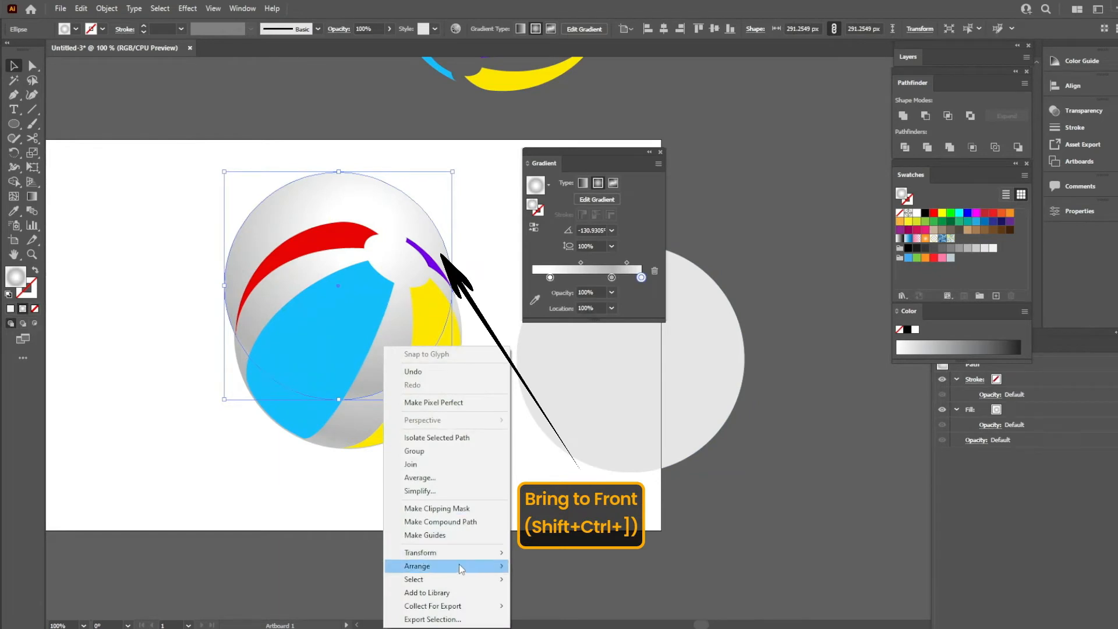
mouse_move(408, 565)
left_click(533, 564)
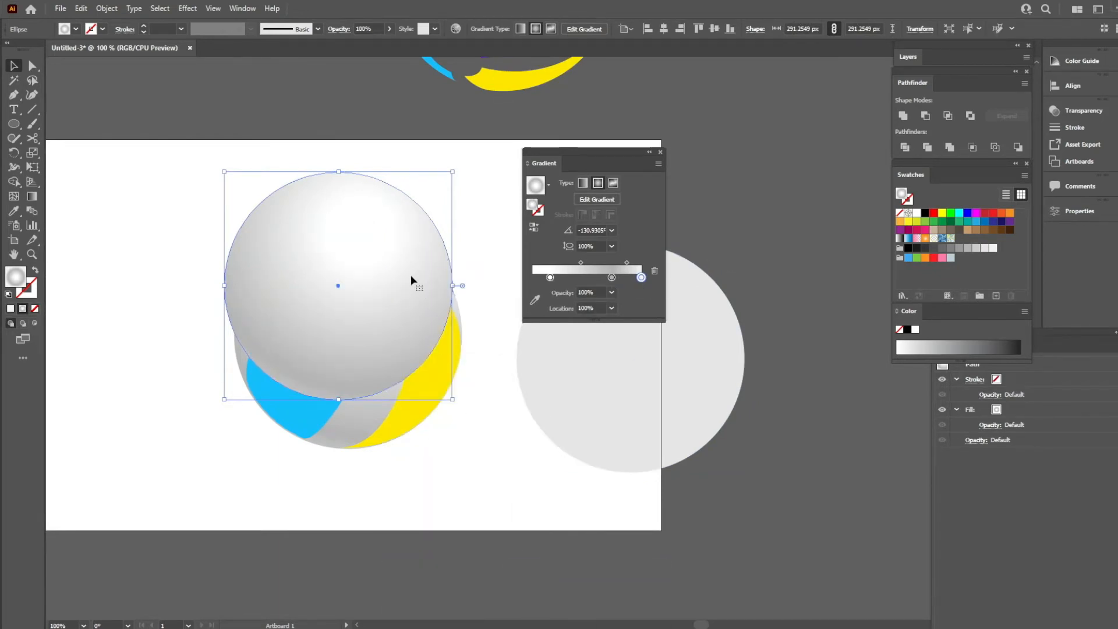
left_click_drag(411, 279, 420, 319)
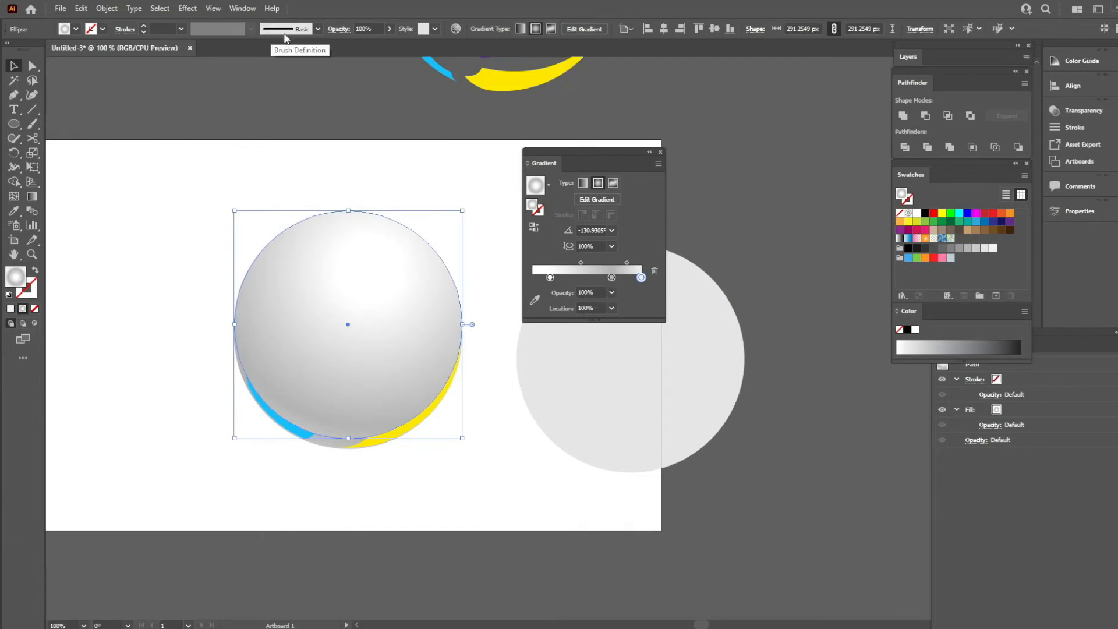
Try the Screen blending mode on the circle copy covering the ball.
left_click(340, 28)
left_click(233, 50)
left_click(262, 171)
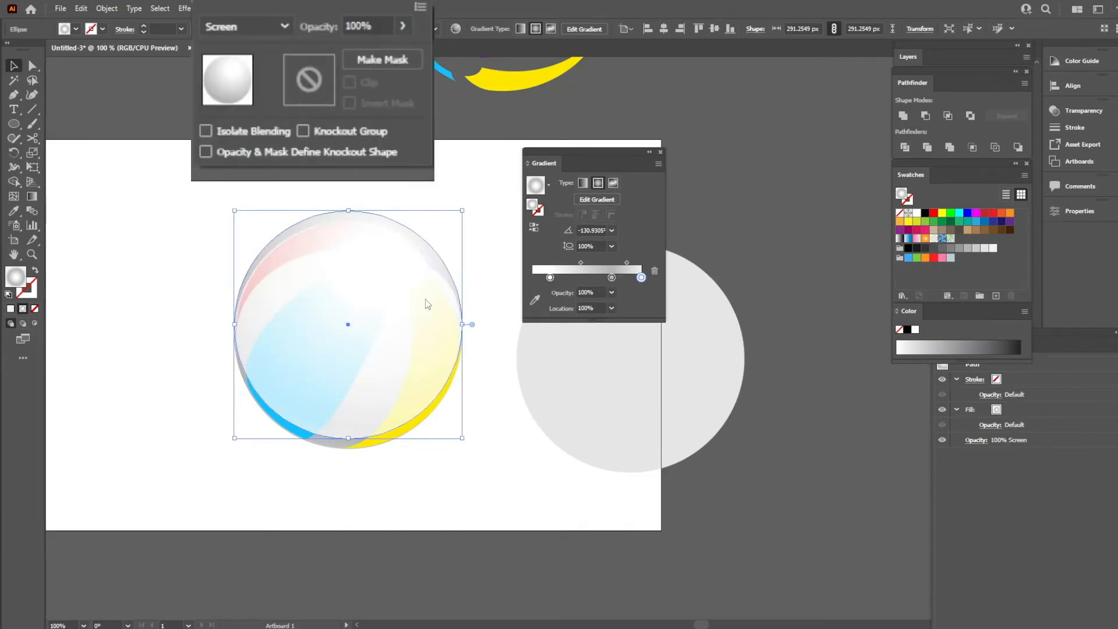
Center the circle copy vertically over the ball and set its blending mode to Overlay.
left_click(417, 298)
left_click_drag(410, 276, 408, 293)
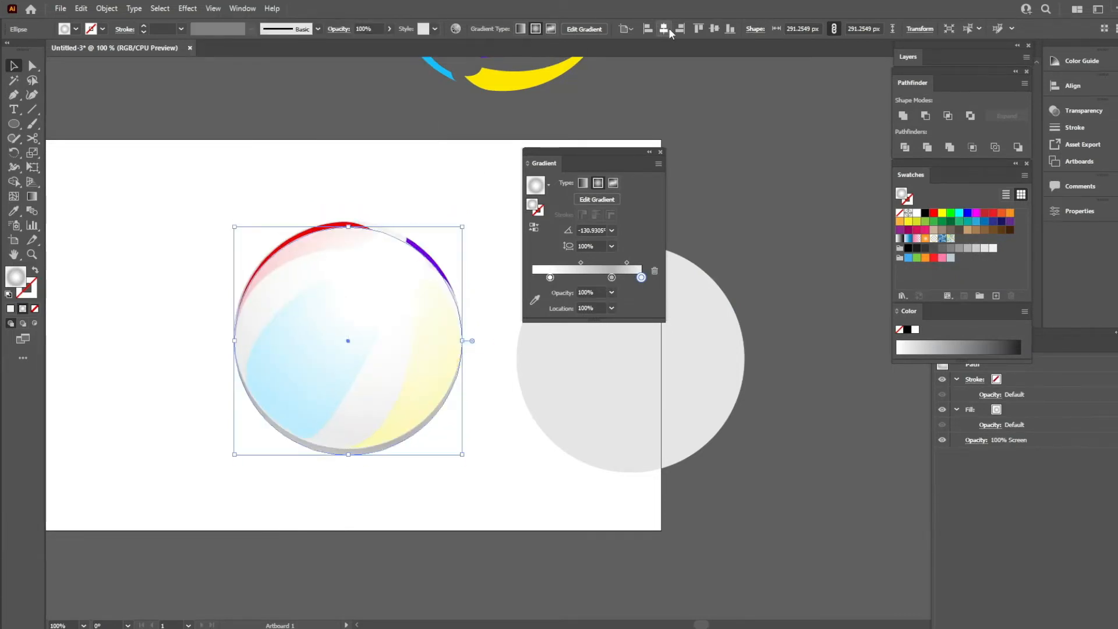
left_click(714, 28)
left_click(340, 28)
left_click(240, 49)
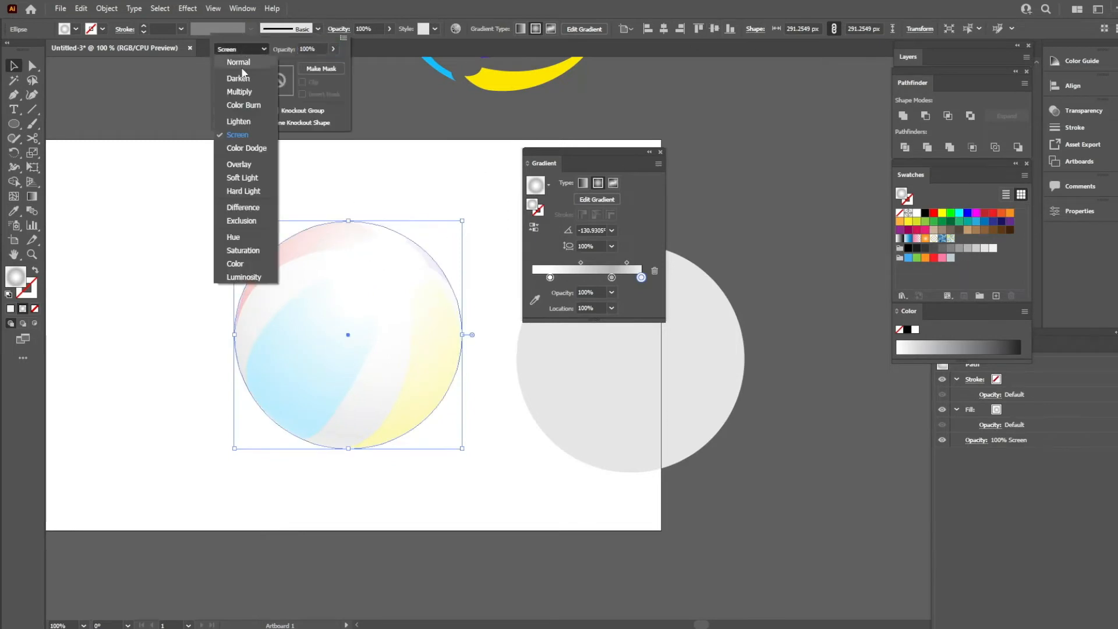
left_click(236, 165)
Recolor the overlay gradient's middle stop near-black, shift it inward, and move the inner white stop to 10.3261%.
double_click(661, 346)
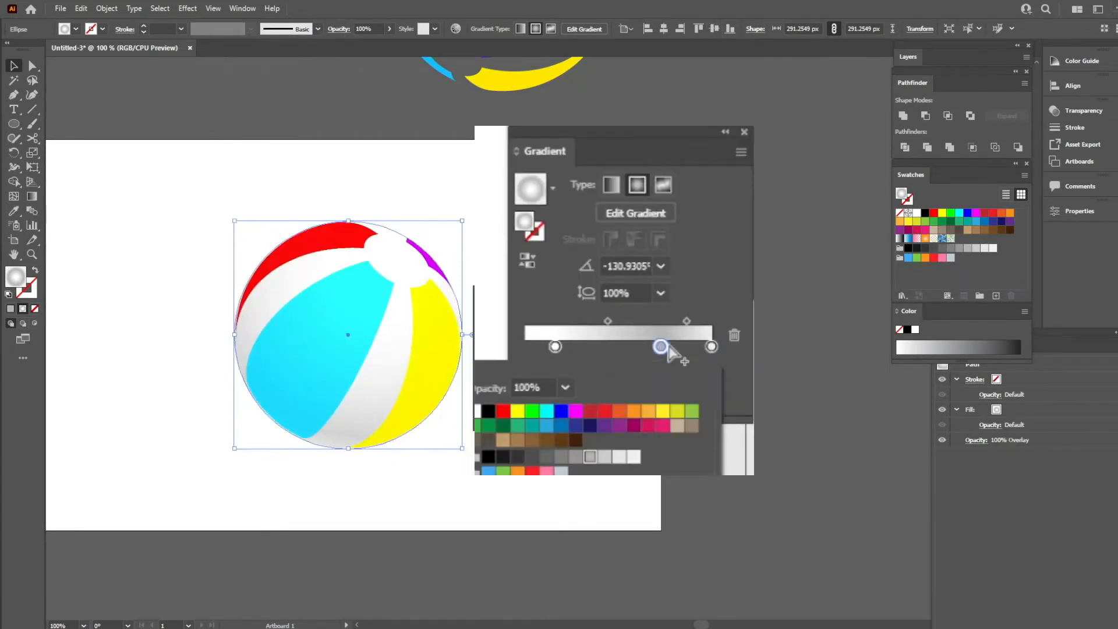
left_click(504, 458)
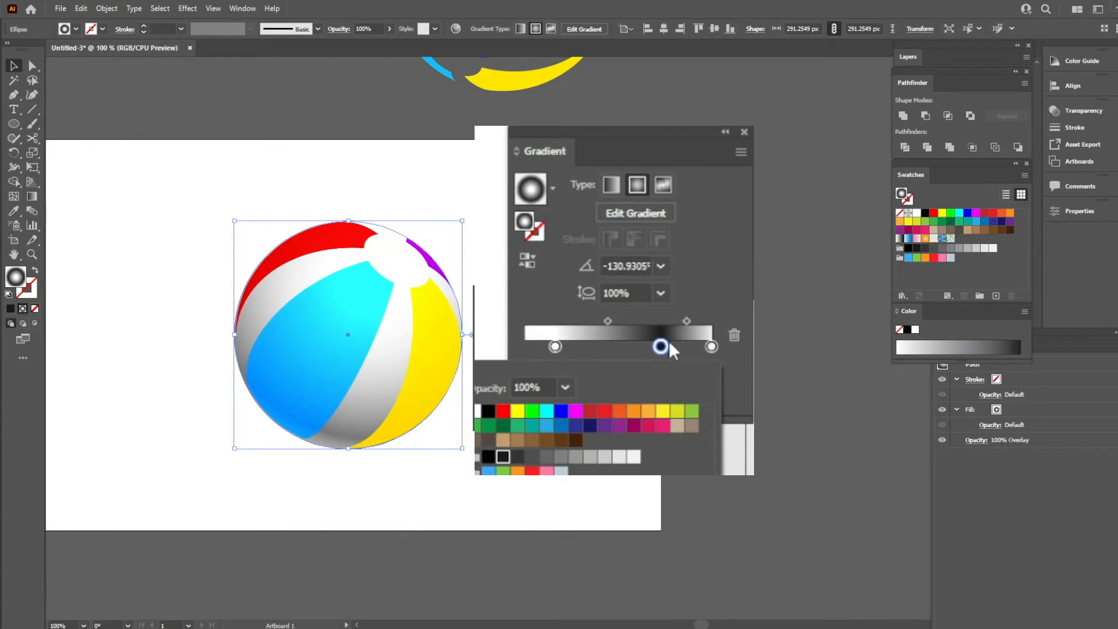
mouse_move(669, 345)
left_mouse_down()
mouse_move(654, 345)
mouse_move(685, 321)
left_mouse_up()
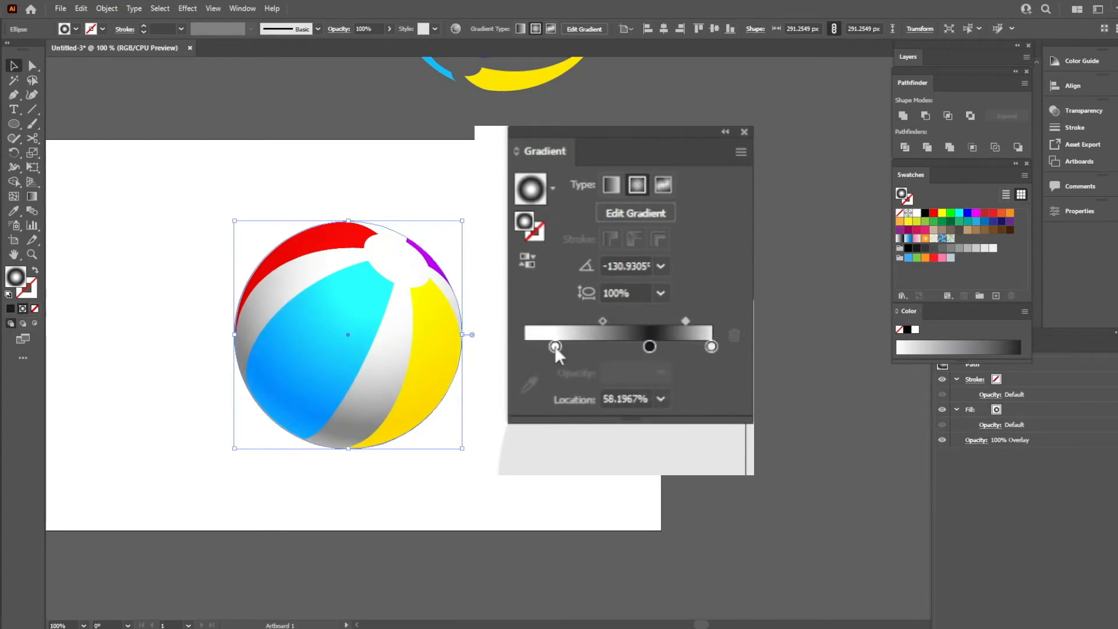
left_click_drag(555, 346, 545, 348)
Move the spare flat gray circle straight down by about 37 px.
left_click(472, 185)
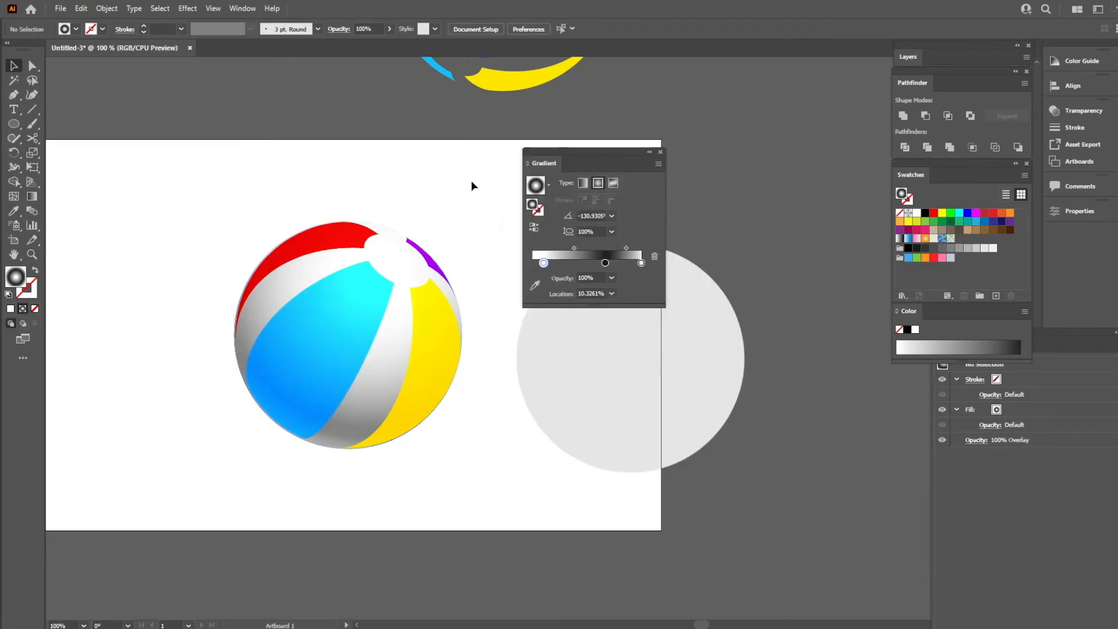
left_click(571, 388)
left_click_drag(605, 407, 606, 436)
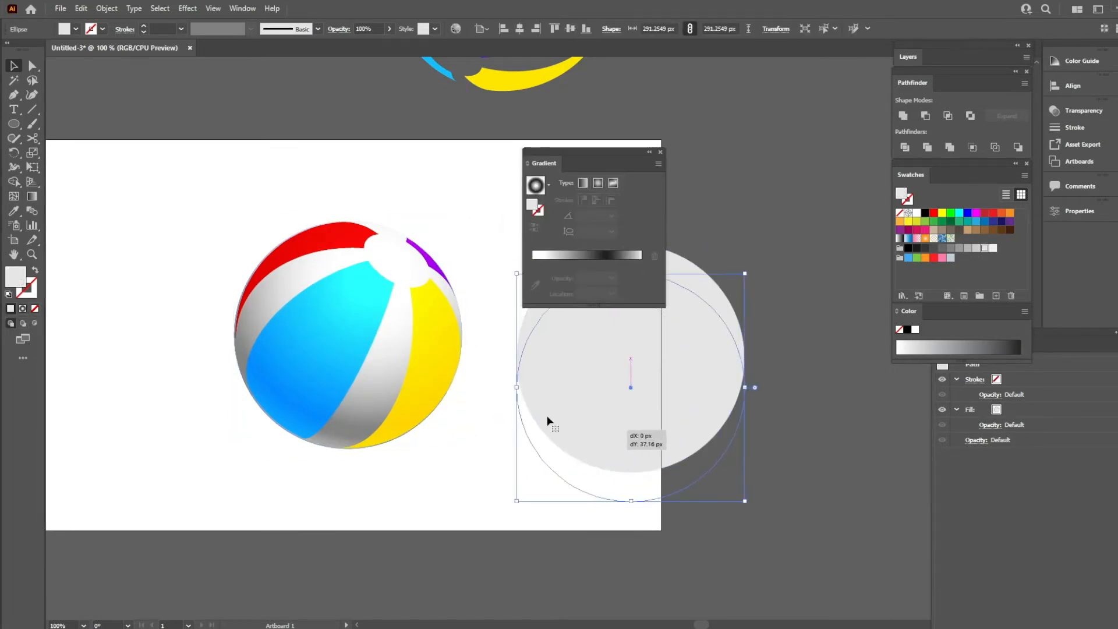
Place the overlay circle's dark gradient stop at 64.6739%, shift the midpoint before it inward, and recolor the stop a lighter dark gray.
left_click(395, 399)
left_click_drag(606, 262, 610, 263)
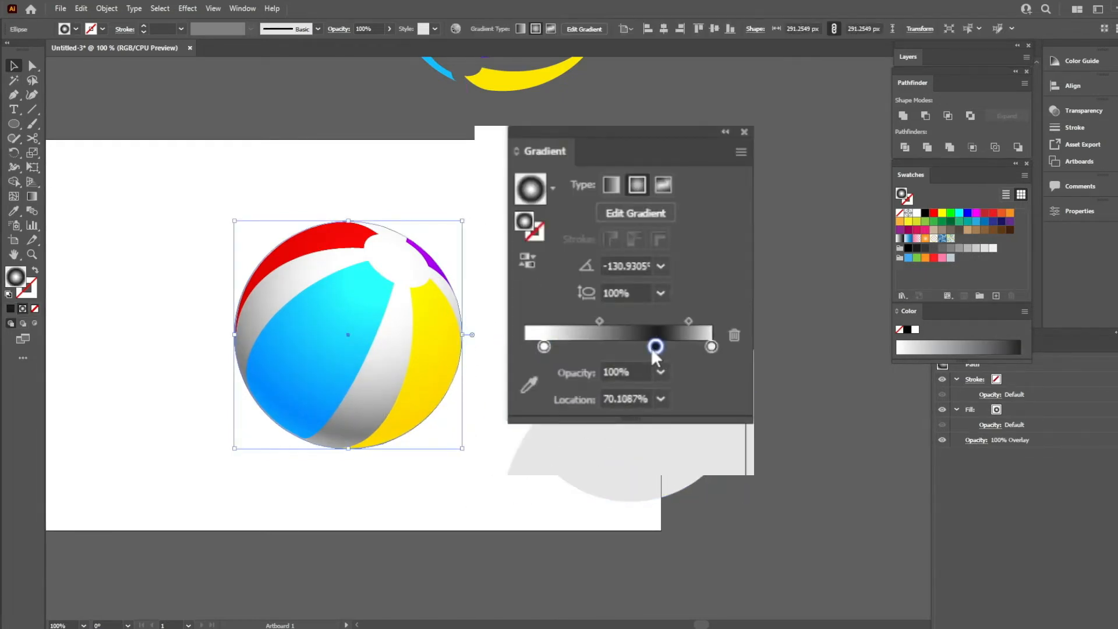
left_click_drag(656, 347, 645, 347)
left_click_drag(596, 320, 588, 320)
double_click(645, 347)
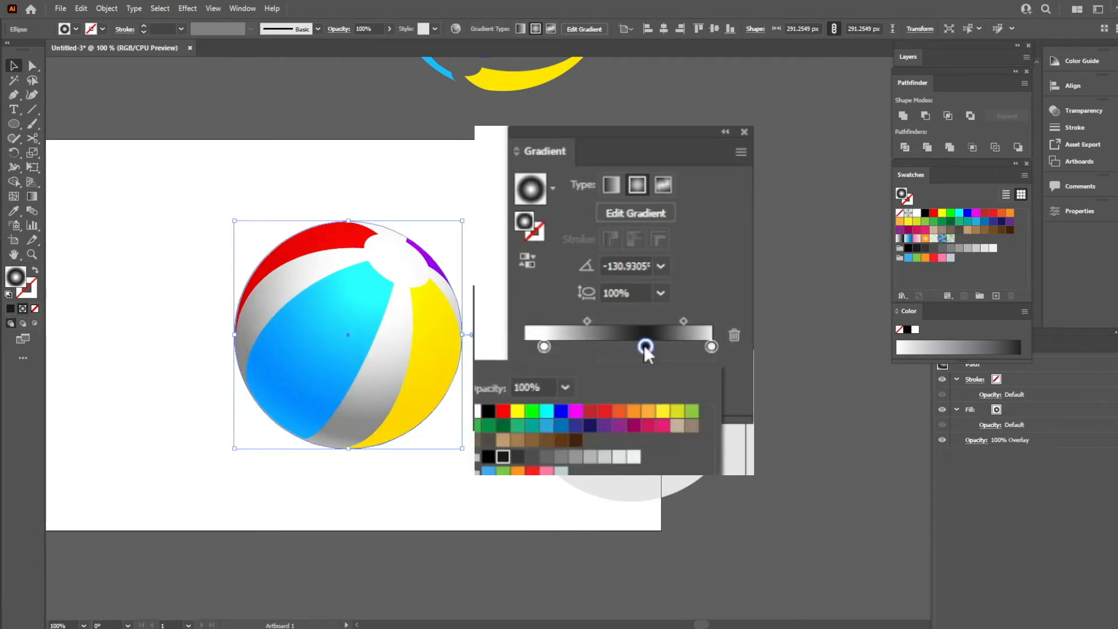
left_click(532, 458)
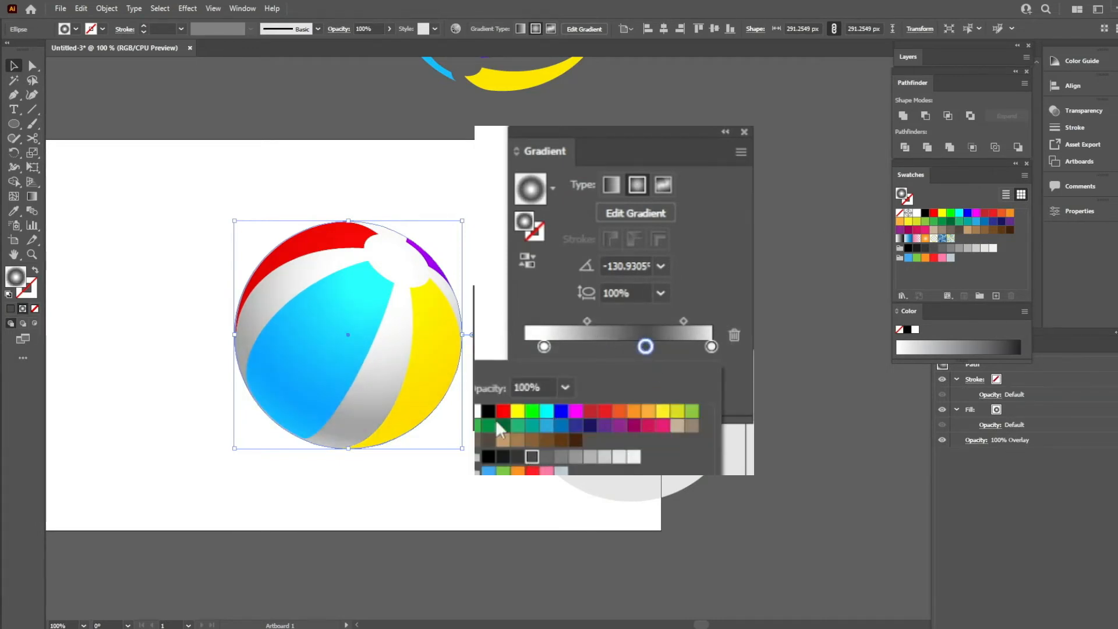
left_click(488, 274)
Duplicate the spare flat gray circle and center the copy horizontally and vertically over the ball.
left_click(487, 310)
mouse_move(487, 310)
left_mouse_down()
mouse_move(465, 296)
mouse_move(474, 303)
left_mouse_up()
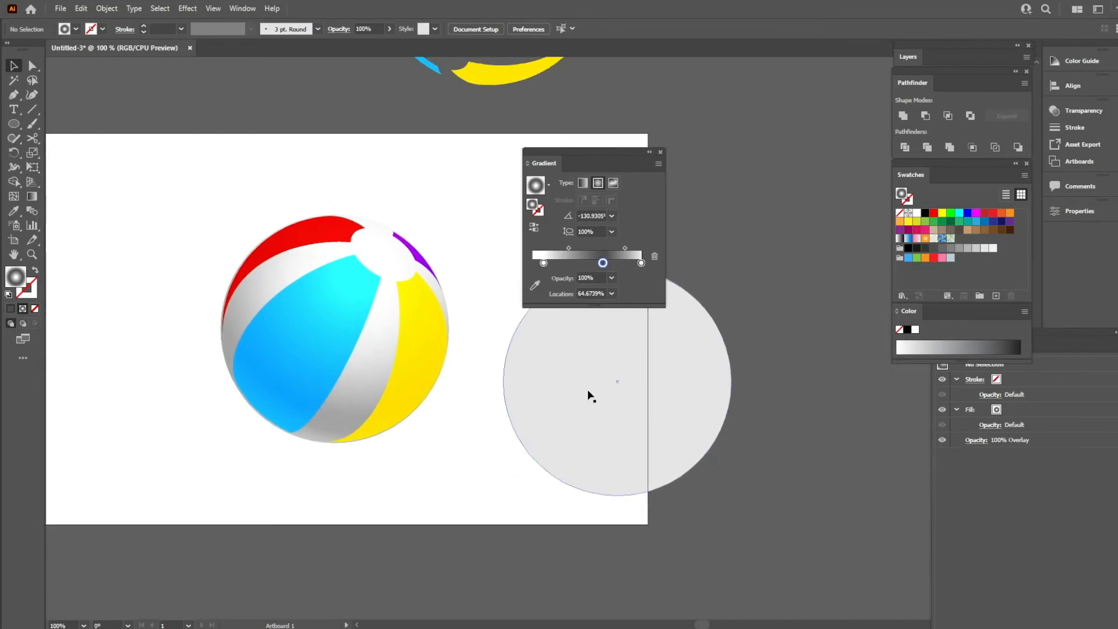
left_click_drag(589, 396, 473, 326)
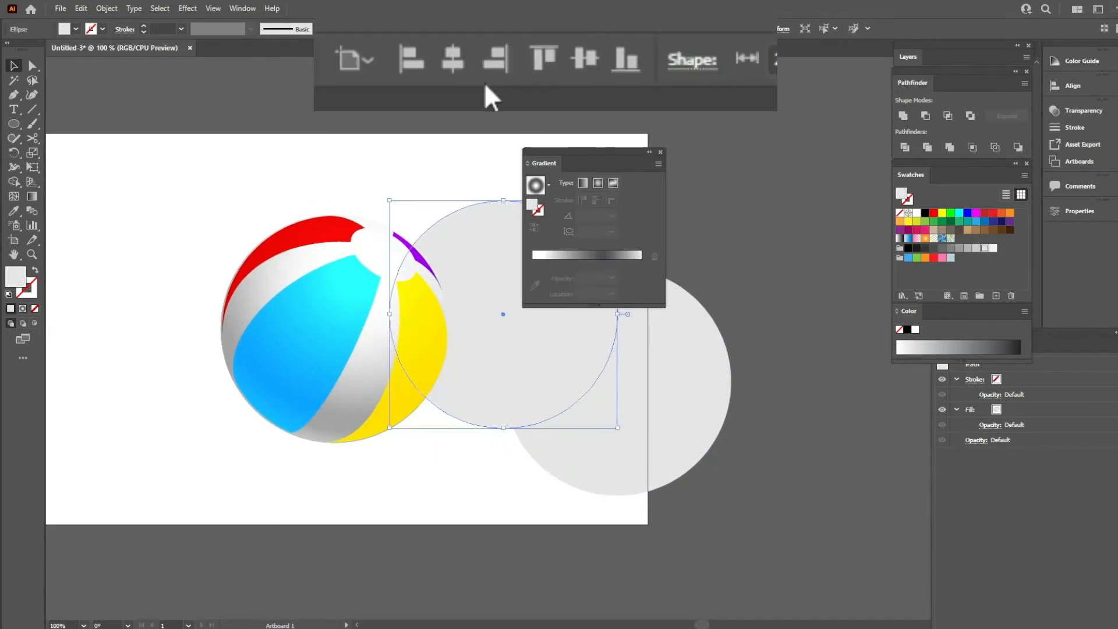
left_click(448, 64)
left_click(577, 62)
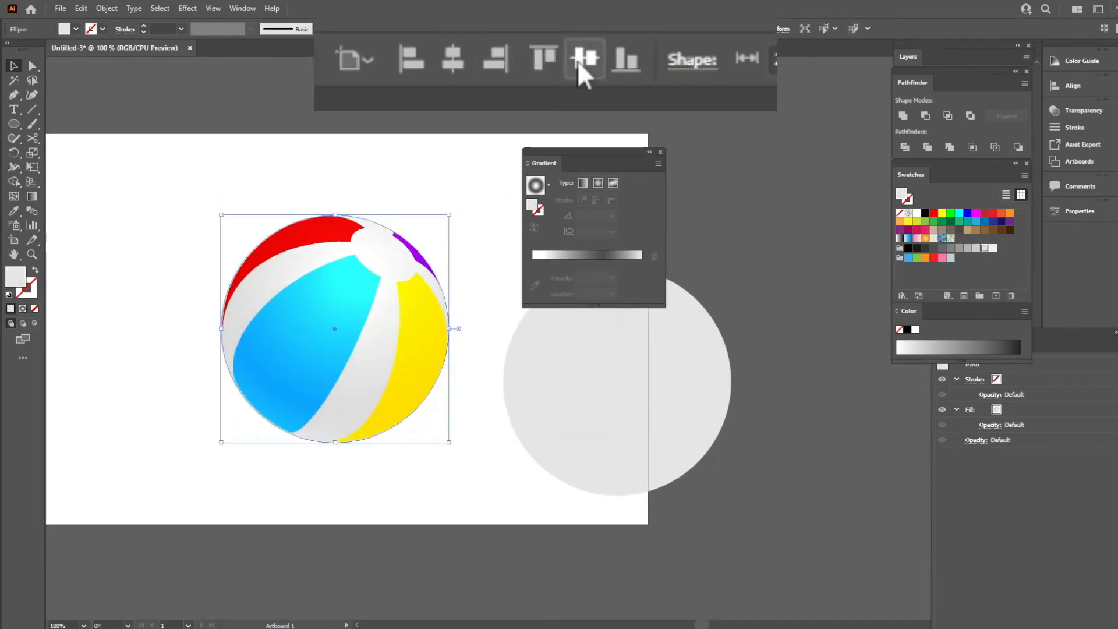
Bring the flat gray circle over the ball to the front.
key("ctrl+shift+bracketright")
right_click(401, 260)
mouse_move(466, 475)
left_click(556, 475)
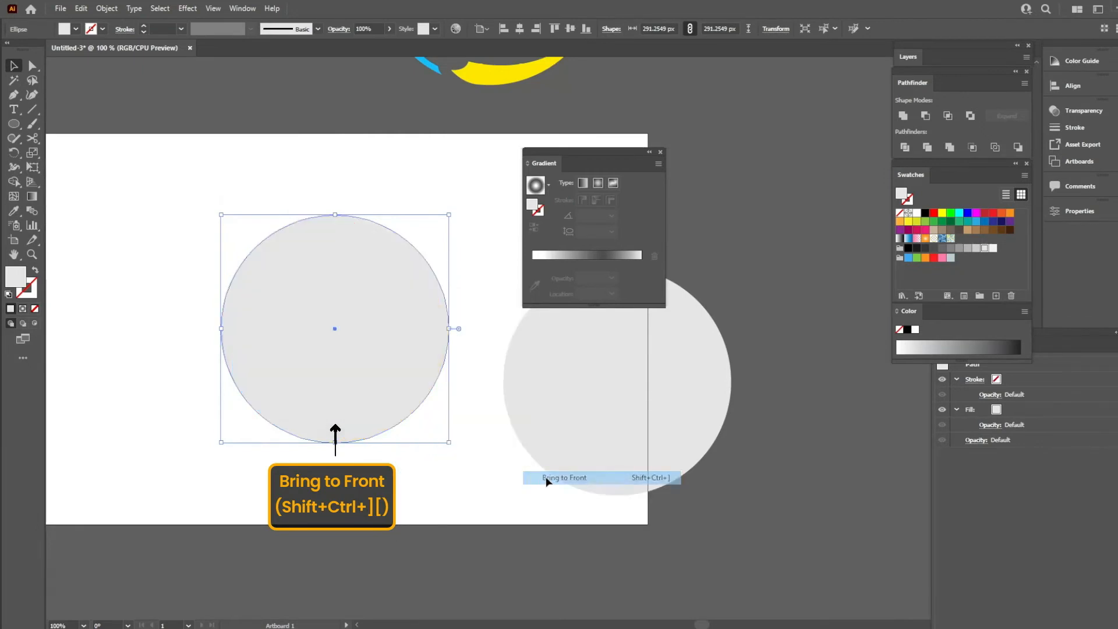
Fill the front circle with a radial gradient, remove its dark stop, move the white stop to 0%, and set the outer stop's opacity to 0%.
left_click(535, 186)
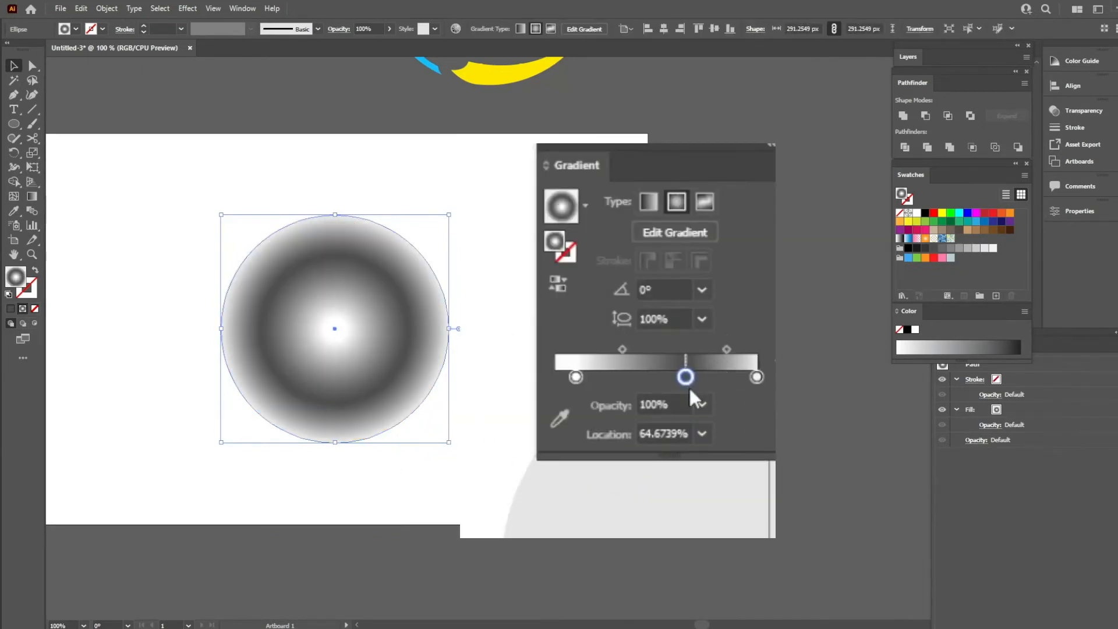
left_click_drag(686, 378, 671, 467)
left_click_drag(576, 377, 570, 377)
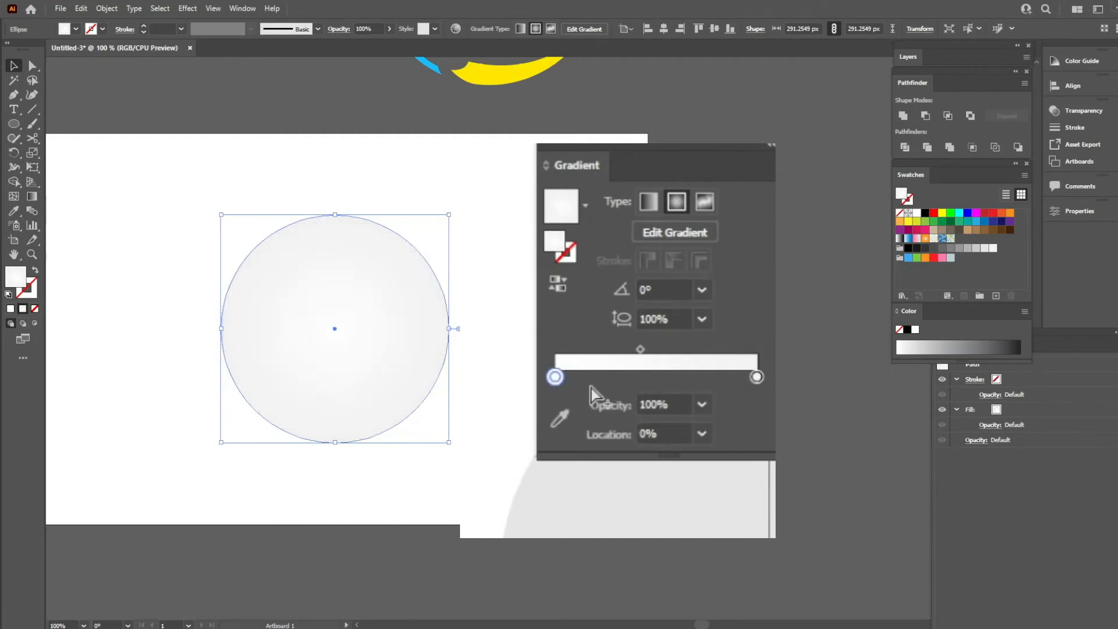
double_click(757, 377)
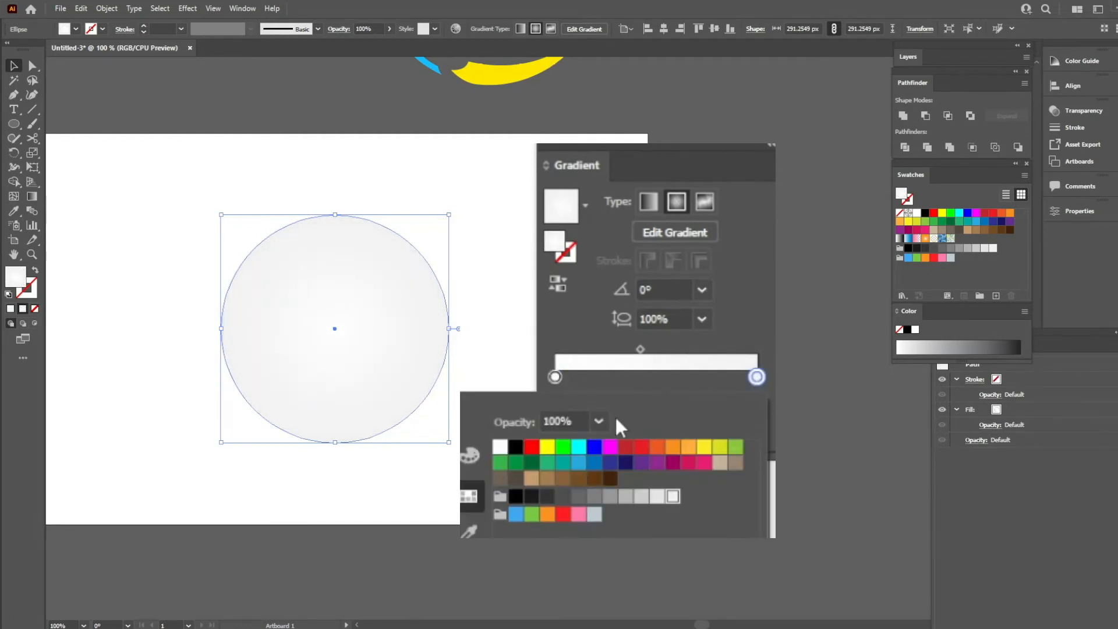
left_click(599, 420)
left_click(619, 441)
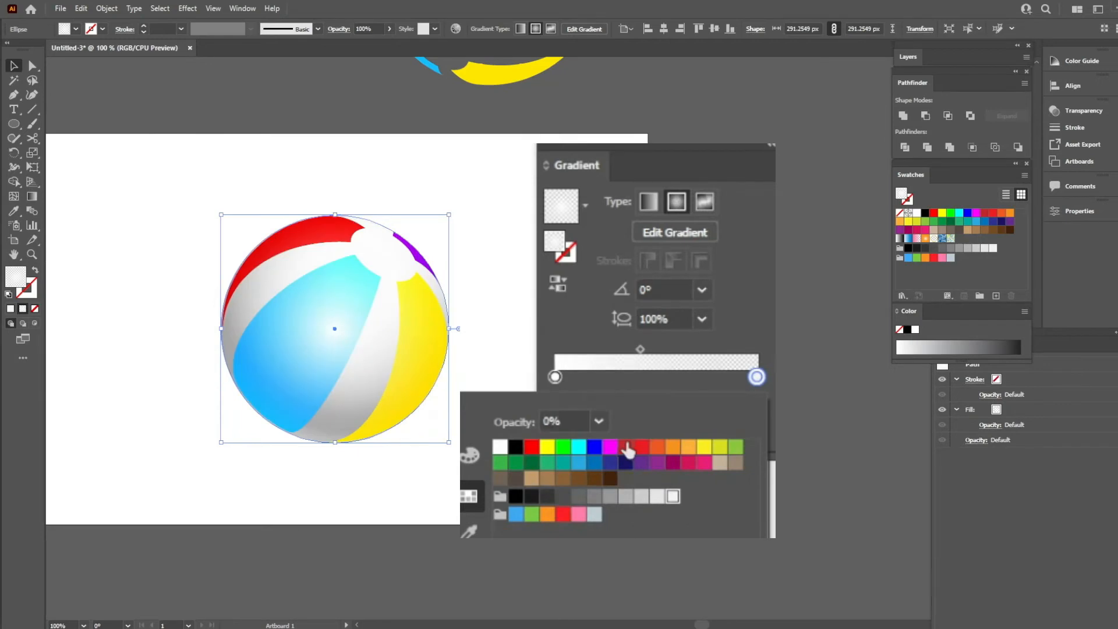
Redraw the front circle's transparent gradient from just above the ball to its lower part, at about -102°.
left_click(345, 320)
key("g")
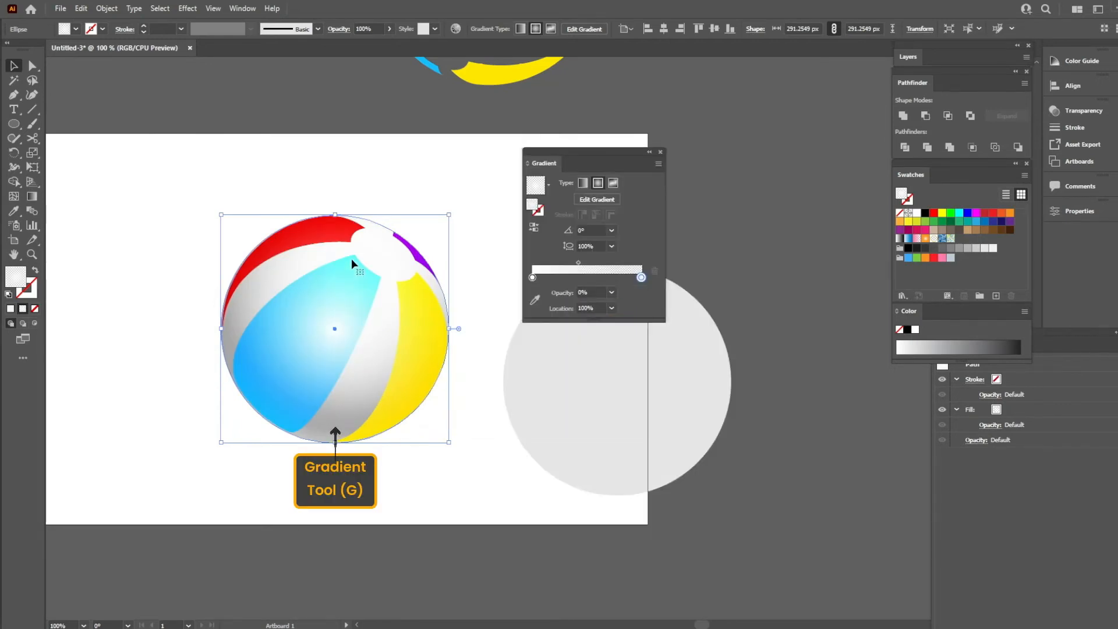
left_click_drag(357, 197, 314, 394)
key("v")
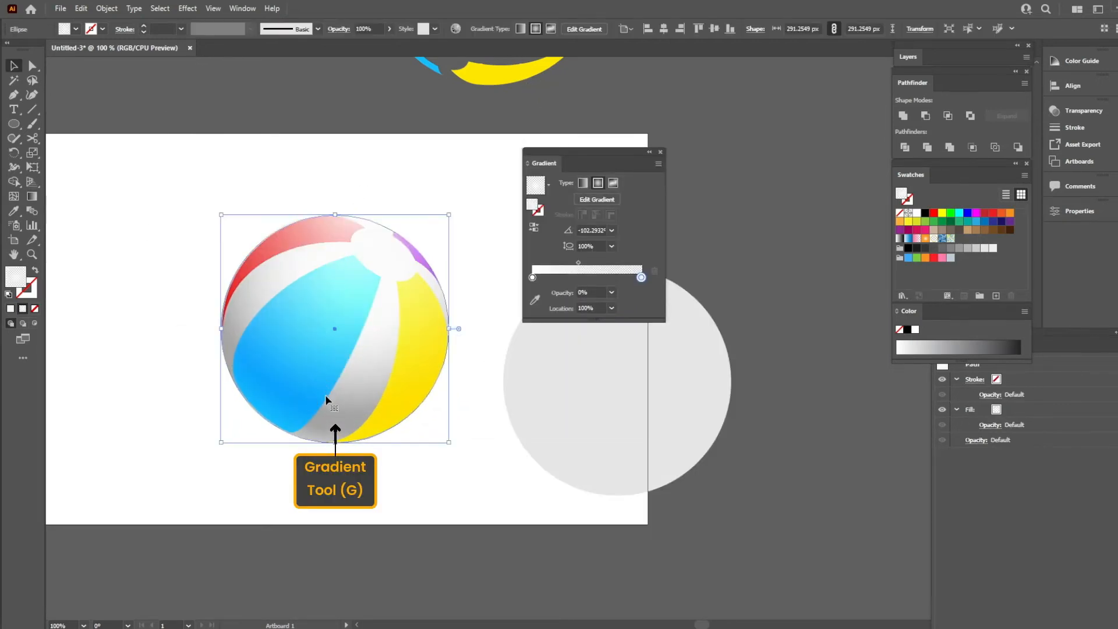
Squash the highlight circle into an ellipse about 220 by 151 px on the ball's upper half and rotate it about 15° clockwise.
left_click_drag(333, 442, 336, 360)
left_click_drag(333, 300, 342, 282)
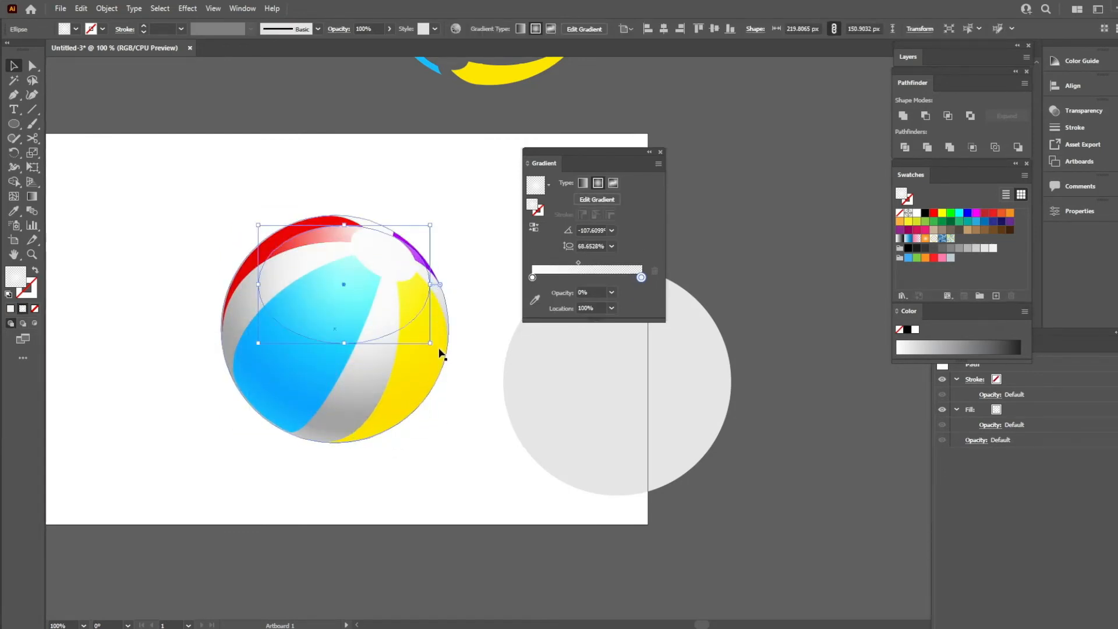
left_click_drag(441, 356, 421, 379)
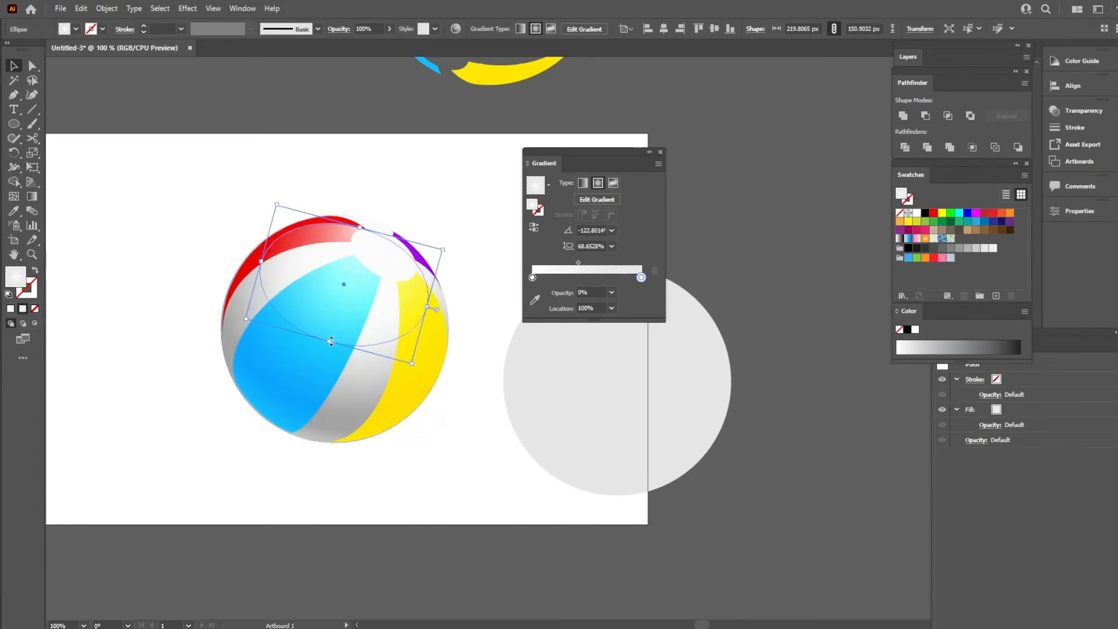
Enlarge the tilted highlight ellipse to about 249 by 171 px, then narrow it slightly from its right side.
left_click_drag(329, 342, 328, 358)
left_click(431, 477)
left_click(425, 338)
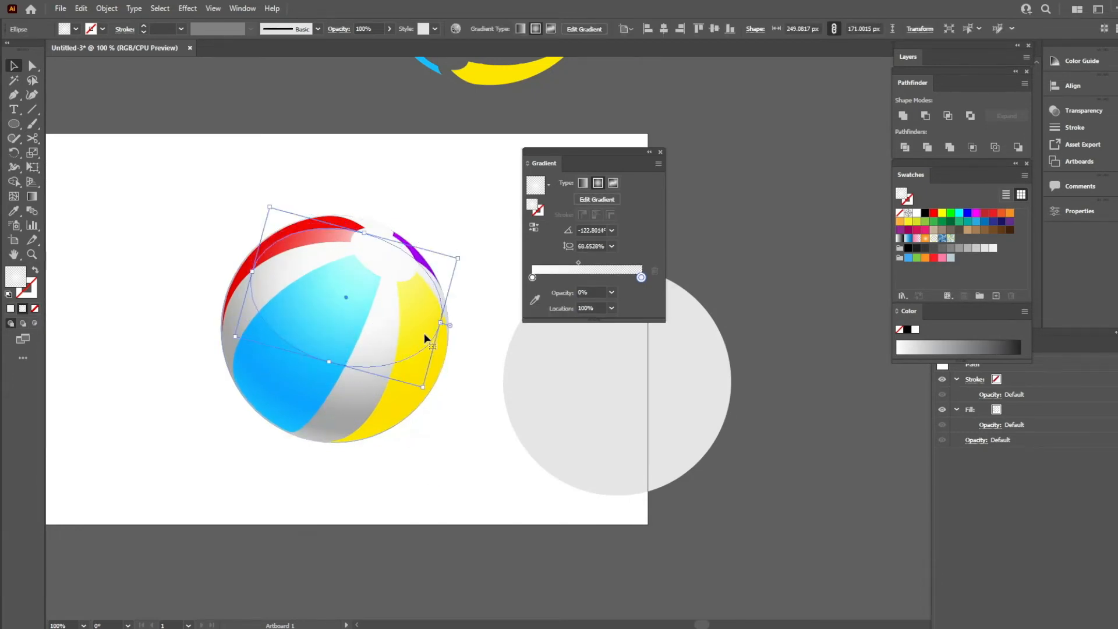
left_click_drag(442, 323, 435, 322)
Slightly lower the opacity of the ball's Overlay shading circle.
left_click(408, 414)
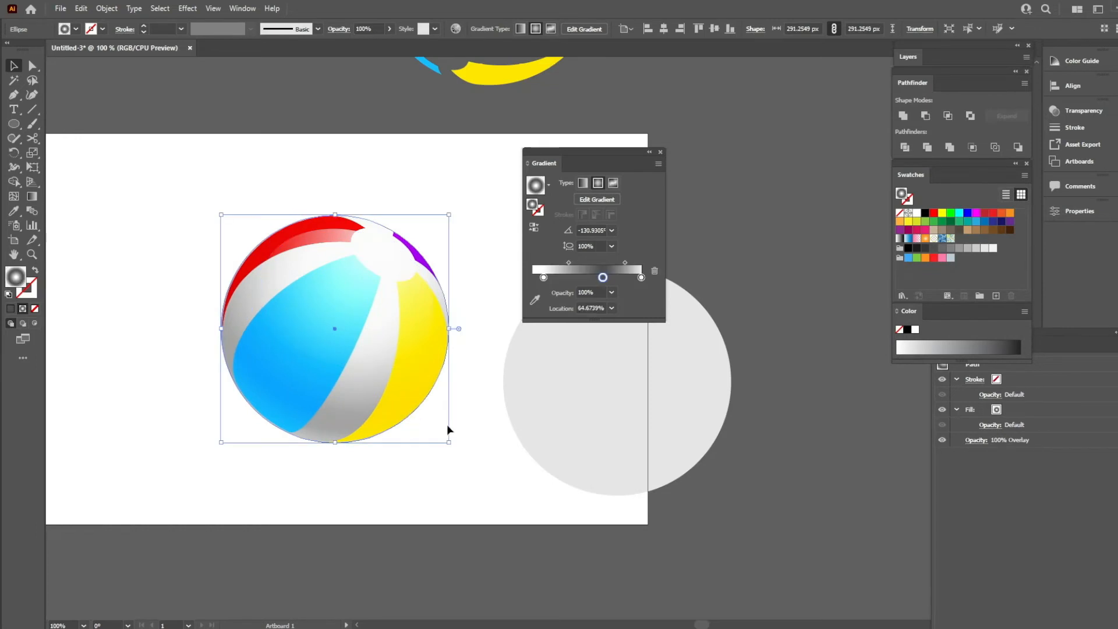
left_click(389, 29)
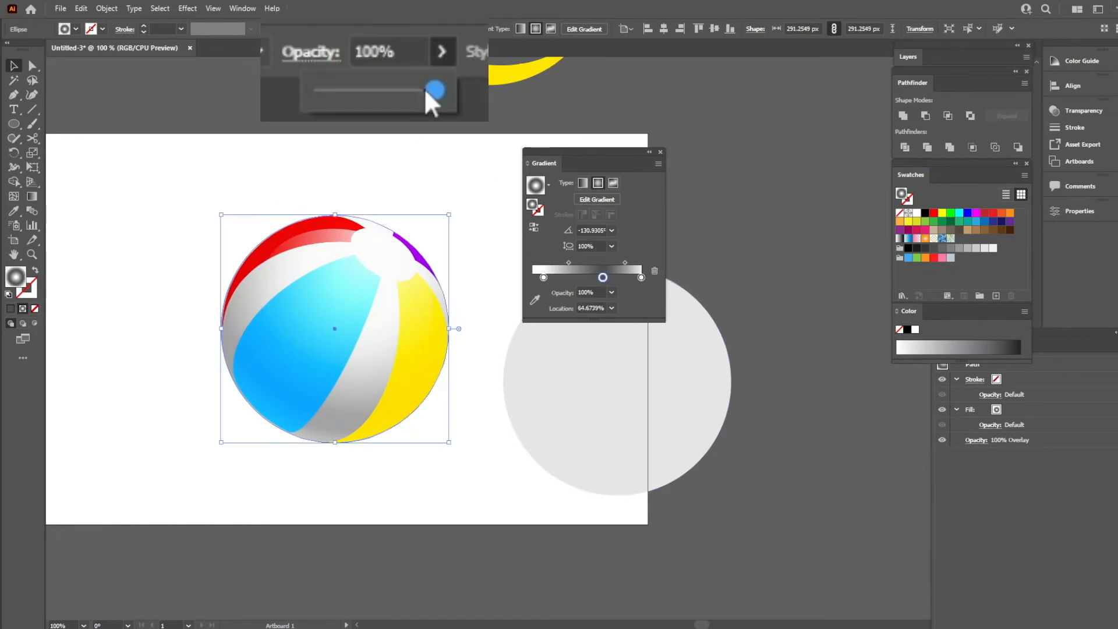
mouse_move(387, 43)
left_mouse_down()
mouse_move(365, 43)
mouse_move(379, 43)
left_mouse_up()
Nudge the highlight ellipse slightly upward toward the ball's top edge.
left_click(362, 140)
left_click_drag(406, 271, 412, 260)
left_click(452, 190)
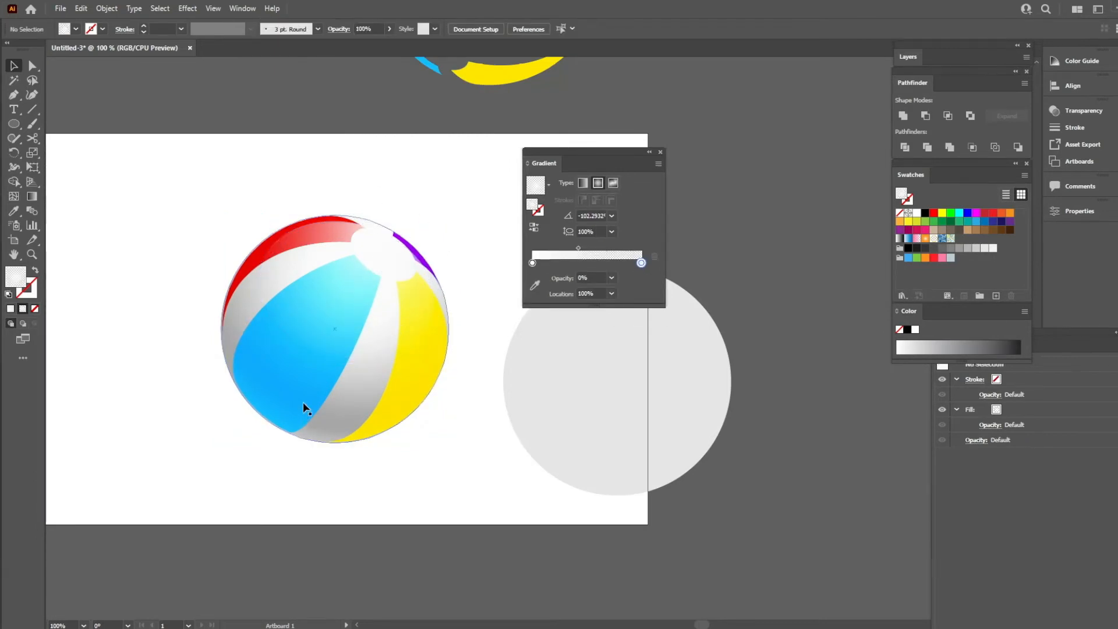
Select all of the ball's artwork and slightly darken its colors with Recolor Artwork.
left_click_drag(169, 155, 456, 512)
left_click(456, 29)
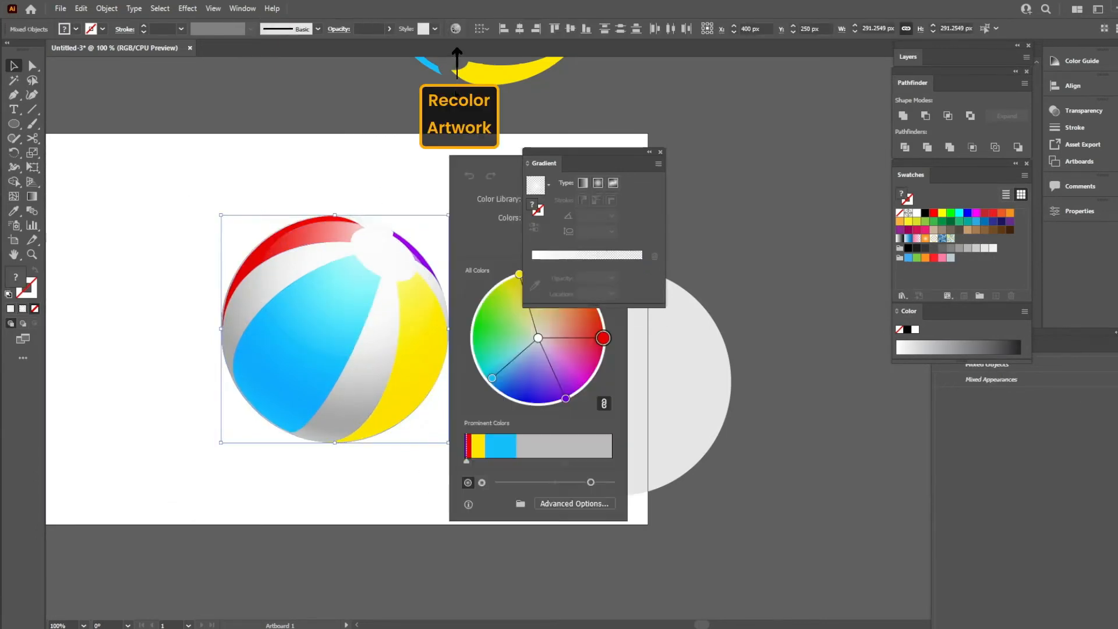
left_click_drag(585, 482, 584, 482)
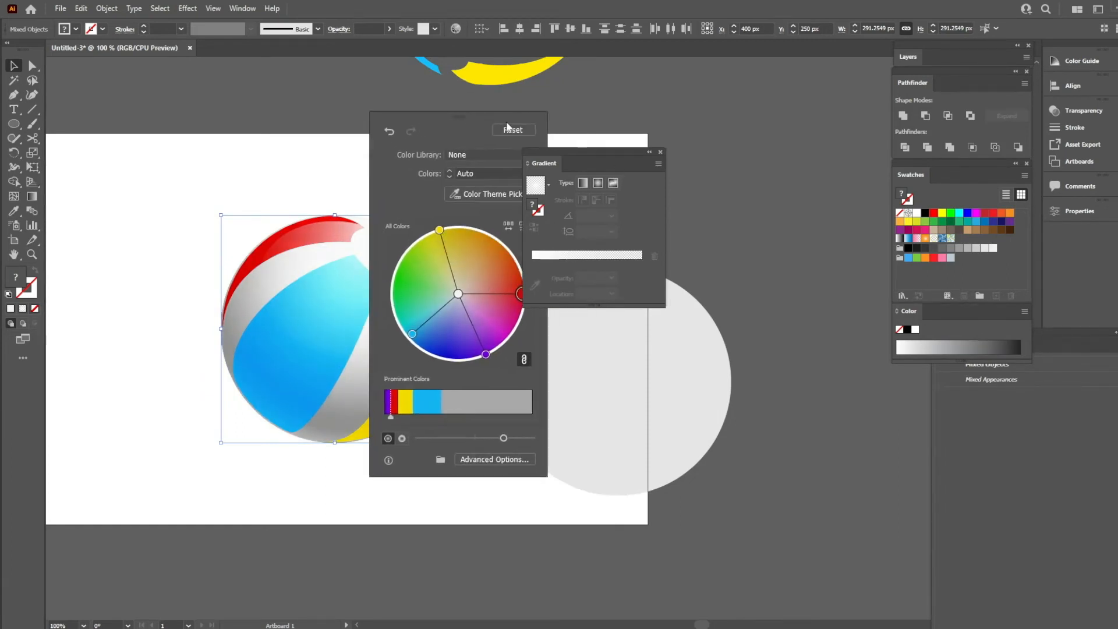
left_click(285, 140)
scroll(437, 444, "up", 2)
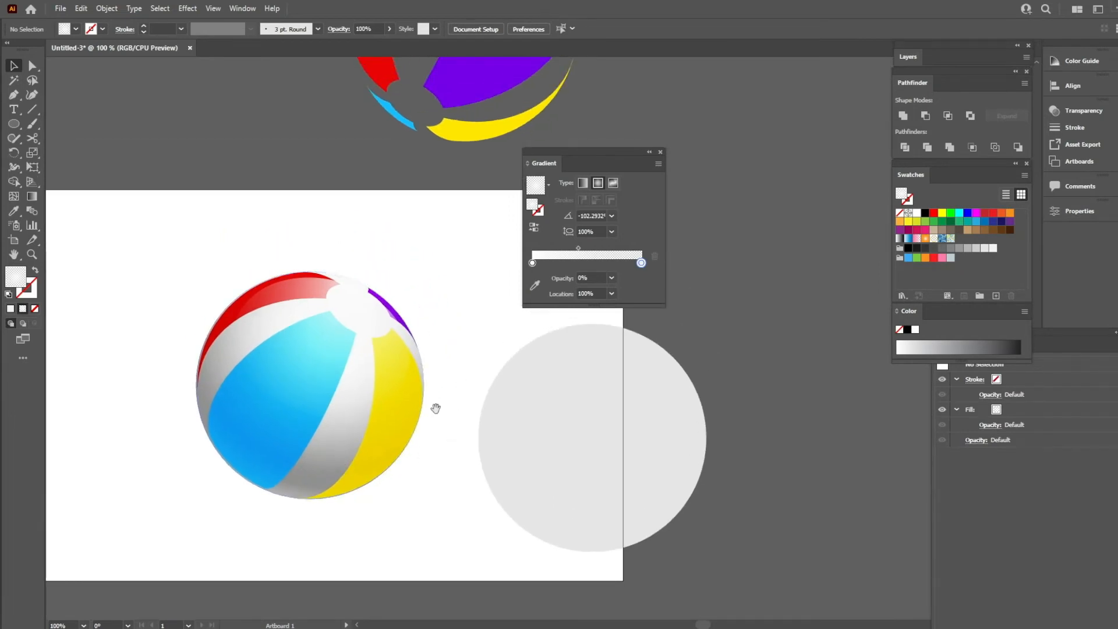
left_click_drag(436, 408, 445, 432)
left_click(361, 430)
left_click(472, 375)
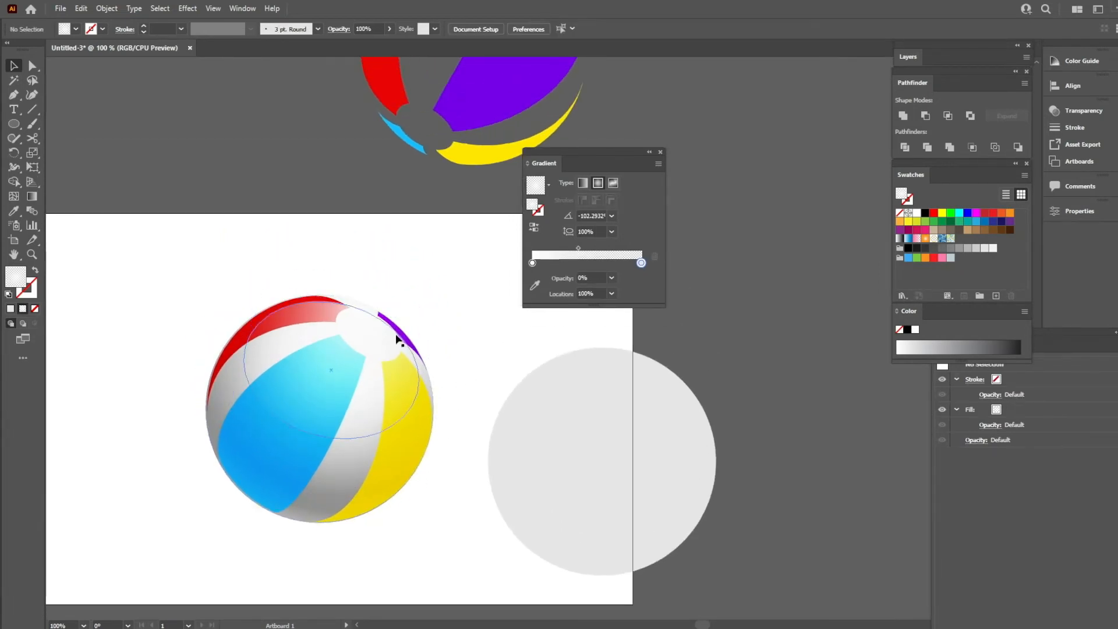
Move the spare gray circle closer to the ball and fill it with a radial gradient, black in the center and white at the edge.
key("l")
key("v")
left_click(611, 399)
left_click_drag(575, 464, 541, 450)
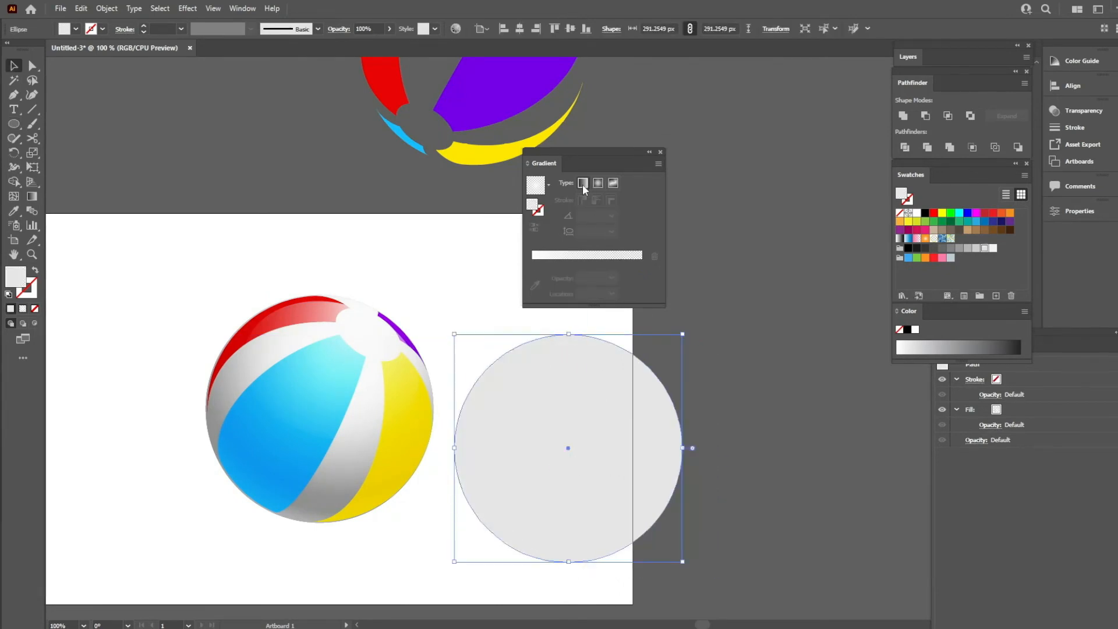
left_click(583, 183)
left_click(901, 239)
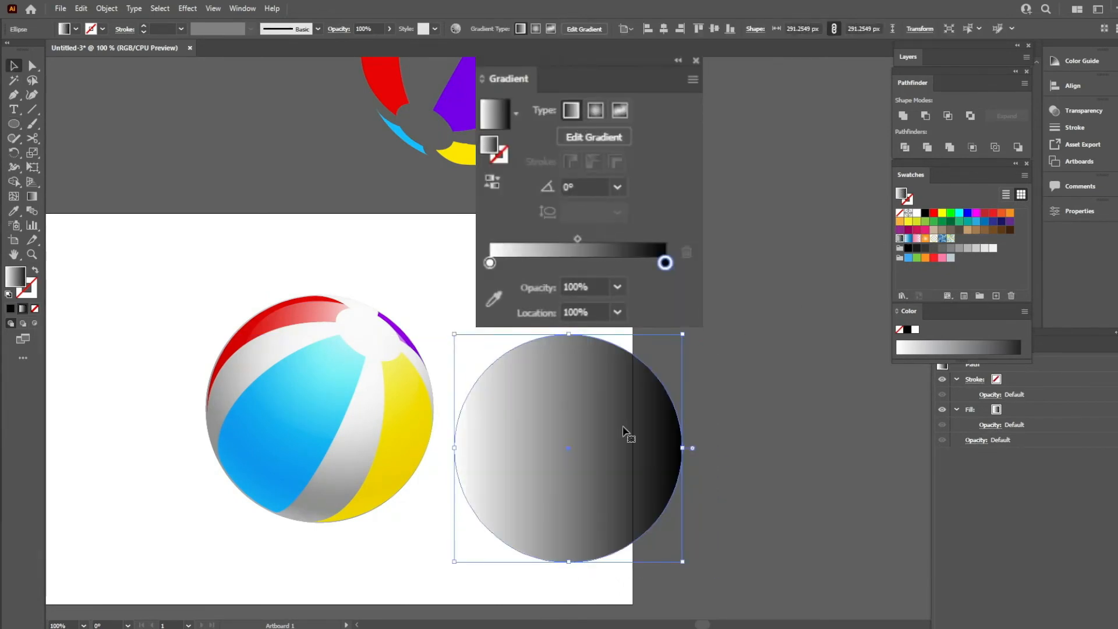
left_click(494, 184)
left_click(596, 110)
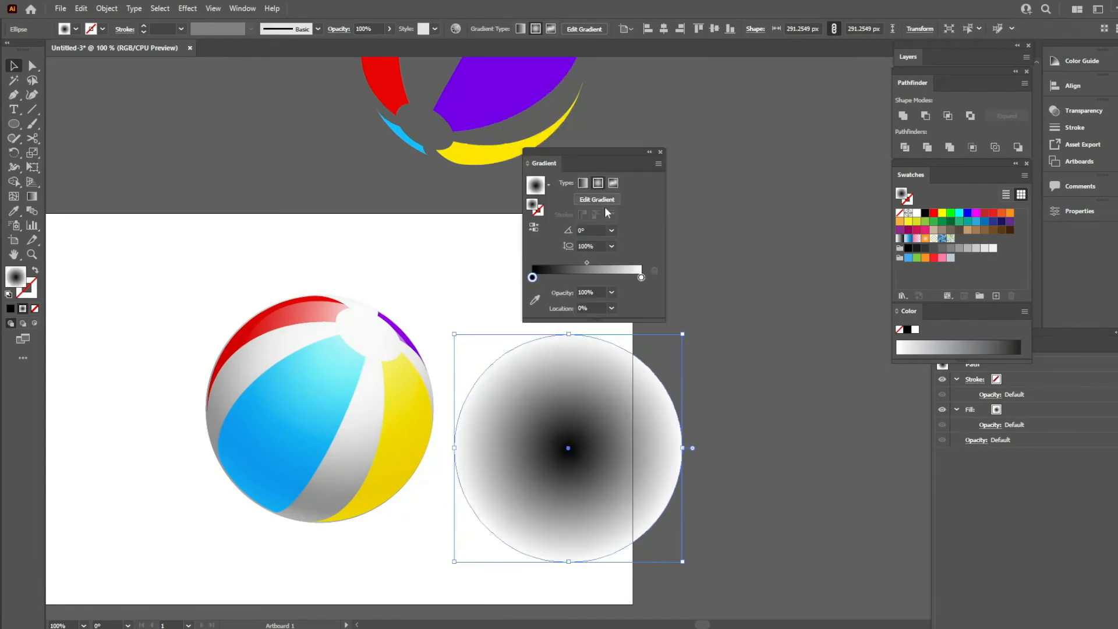
Overlap the gradient circle with the ball and send it to the back, offset toward the ball's lower right.
left_click_drag(622, 405, 489, 385)
right_click(502, 355)
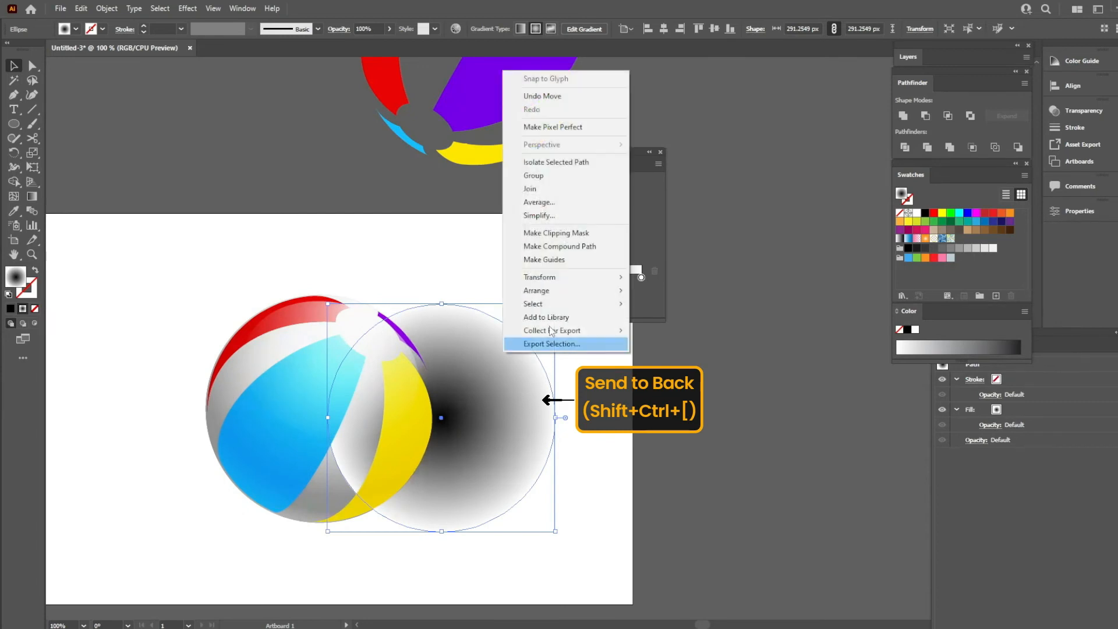
mouse_move(583, 290)
left_click(649, 328)
left_click_drag(505, 427, 515, 463)
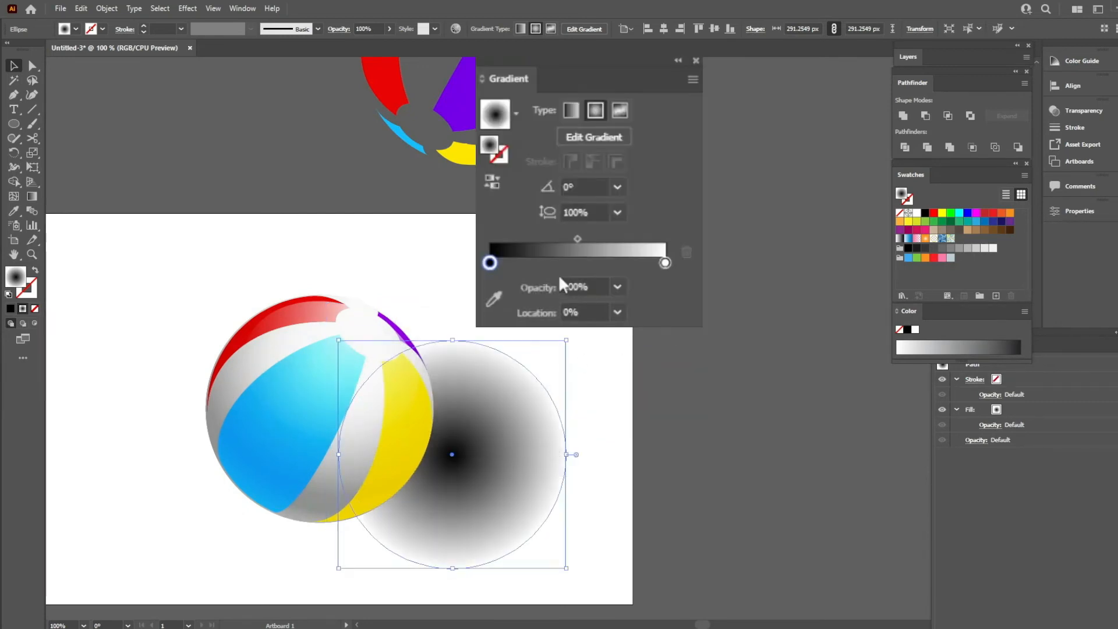
Soften the circle's gradient: shift its midpoint inward, make the black stop dark gray and move the white stop to about 89% location.
left_click_drag(587, 262, 577, 262)
left_click(532, 277)
double_click(490, 263)
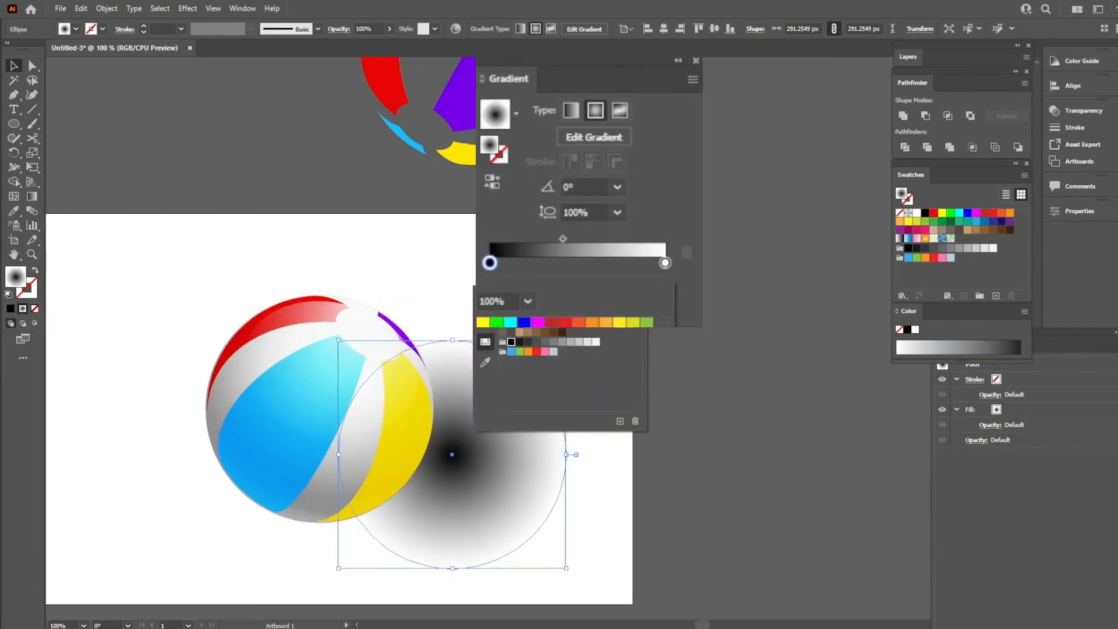
left_click(545, 342)
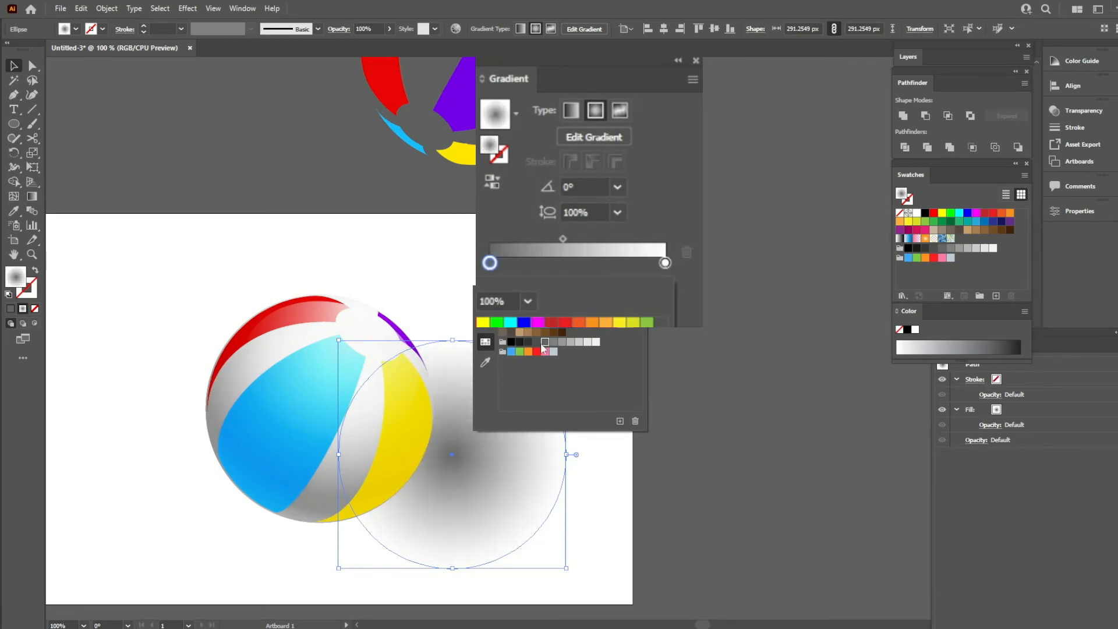
left_click(481, 463)
left_click_drag(669, 267, 650, 268)
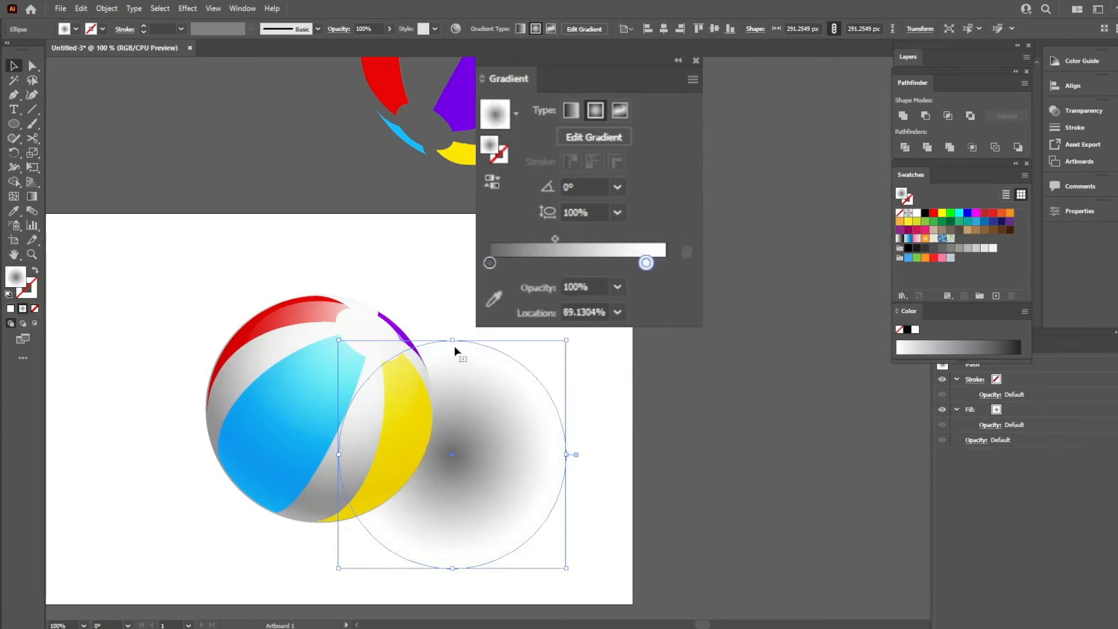
Flatten and widen the gradient circle into a ground shadow of about 338 by 99 px centered beneath the ball.
left_click_drag(454, 345, 355, 515)
left_click_drag(427, 522, 446, 522)
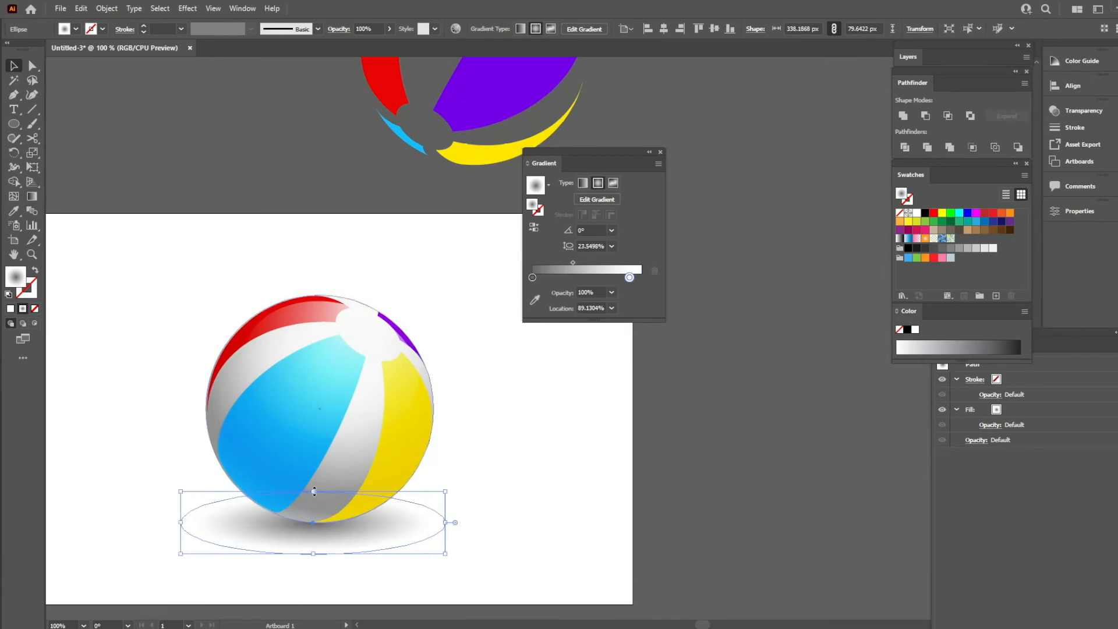
left_click_drag(315, 491, 315, 484)
left_click(469, 429)
Draw a circle about 127 px wide, give it the transparent white highlight gradient and place it on the ball's upper blue stripe.
left_click_drag(452, 410, 467, 410)
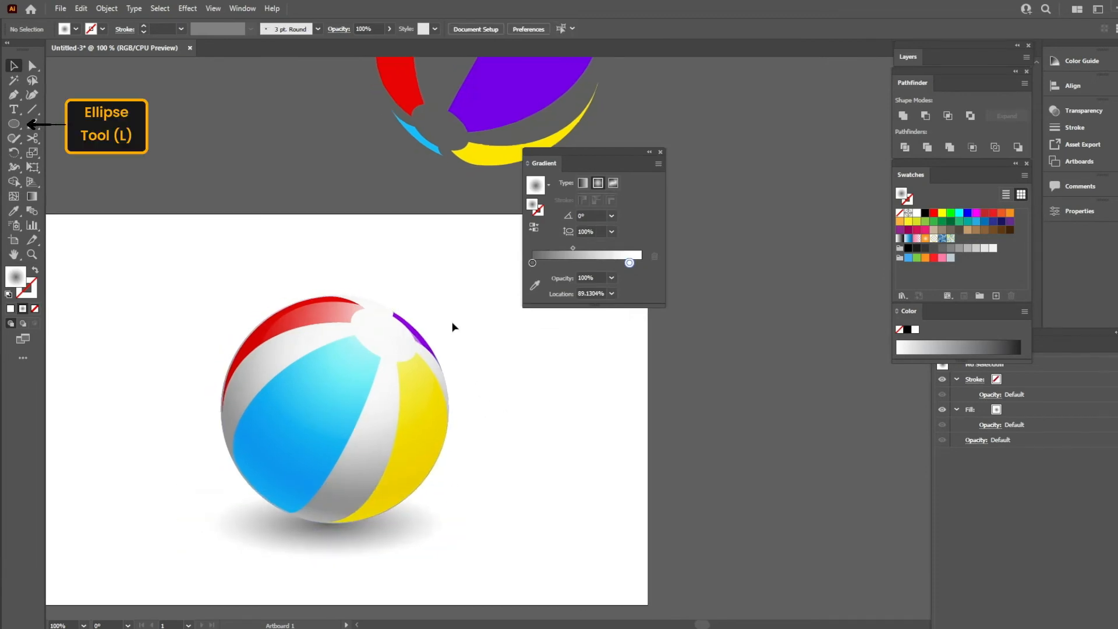
left_click_drag(484, 339, 581, 437)
key("i")
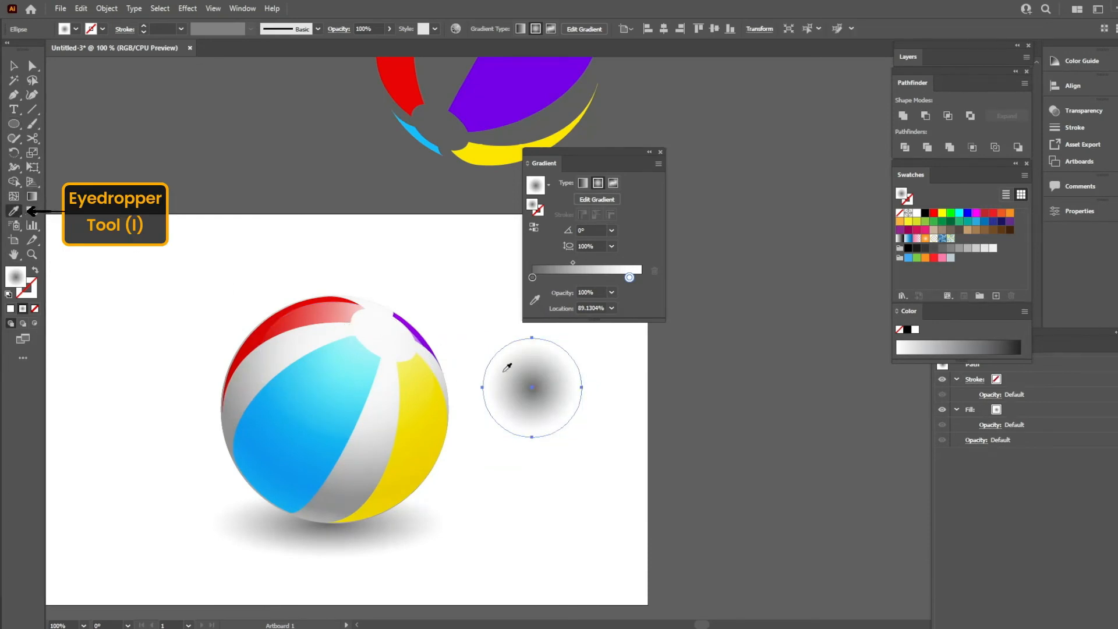
left_click(384, 350)
key("v")
left_click_drag(549, 393, 354, 365)
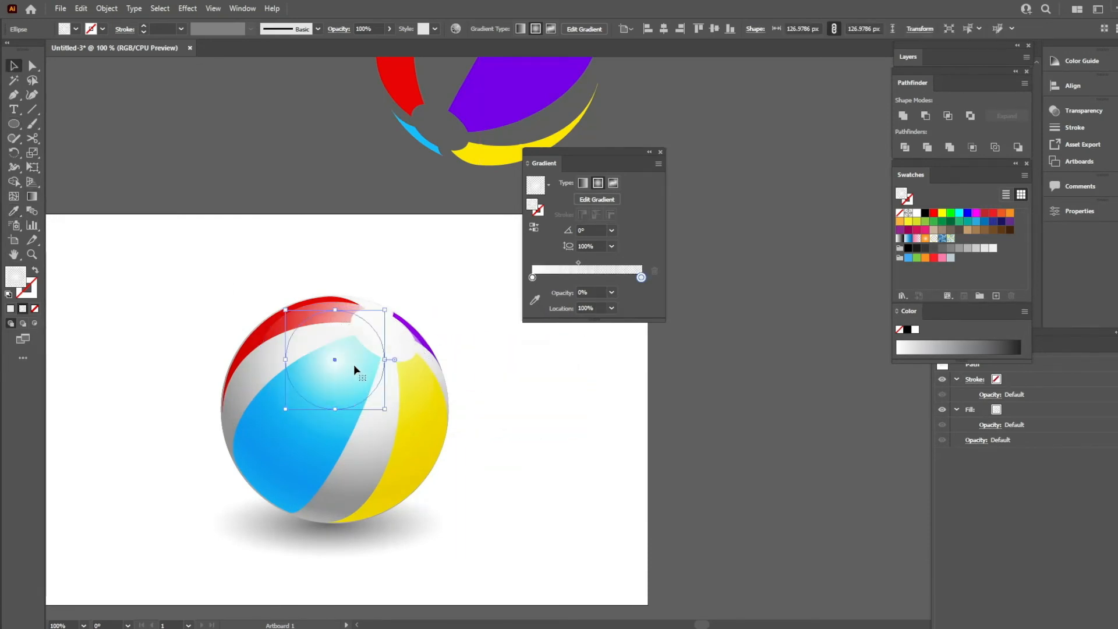
left_click(433, 272)
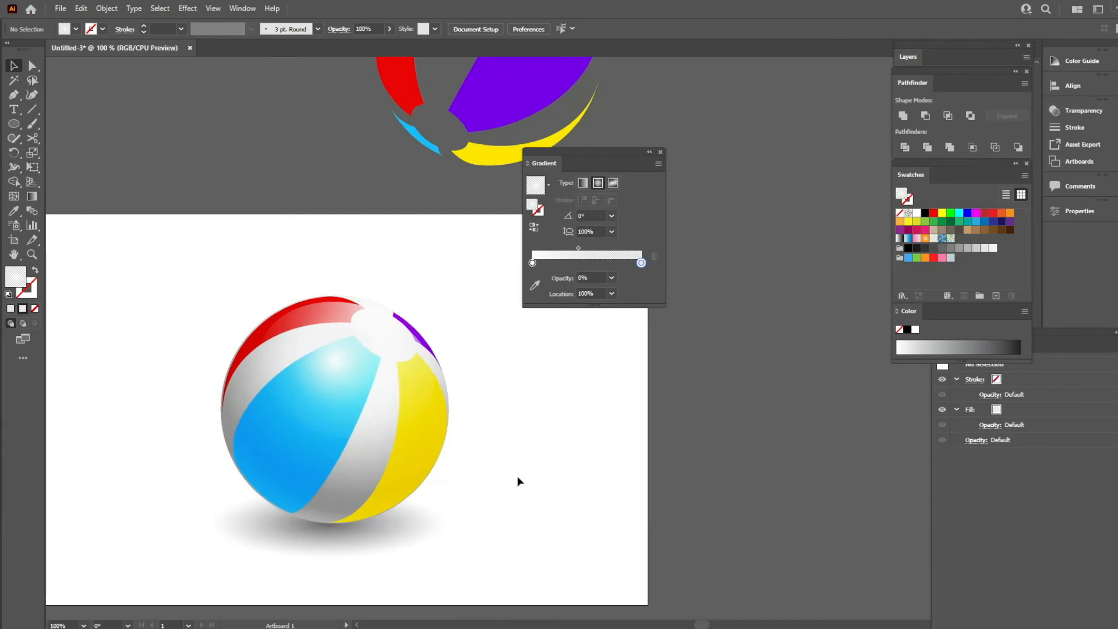
Close the gradient settings, then select the whole ball with its shadow and clear the selection.
left_click(660, 152)
left_click_drag(489, 272, 604, 267)
left_click_drag(261, 261, 608, 561)
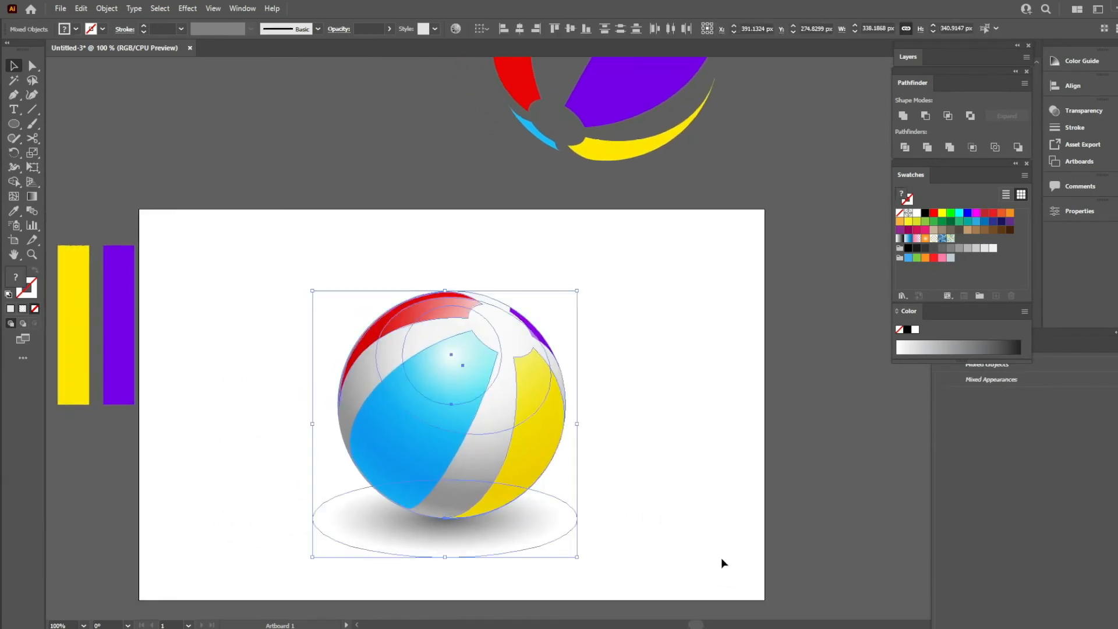
left_click(706, 540)
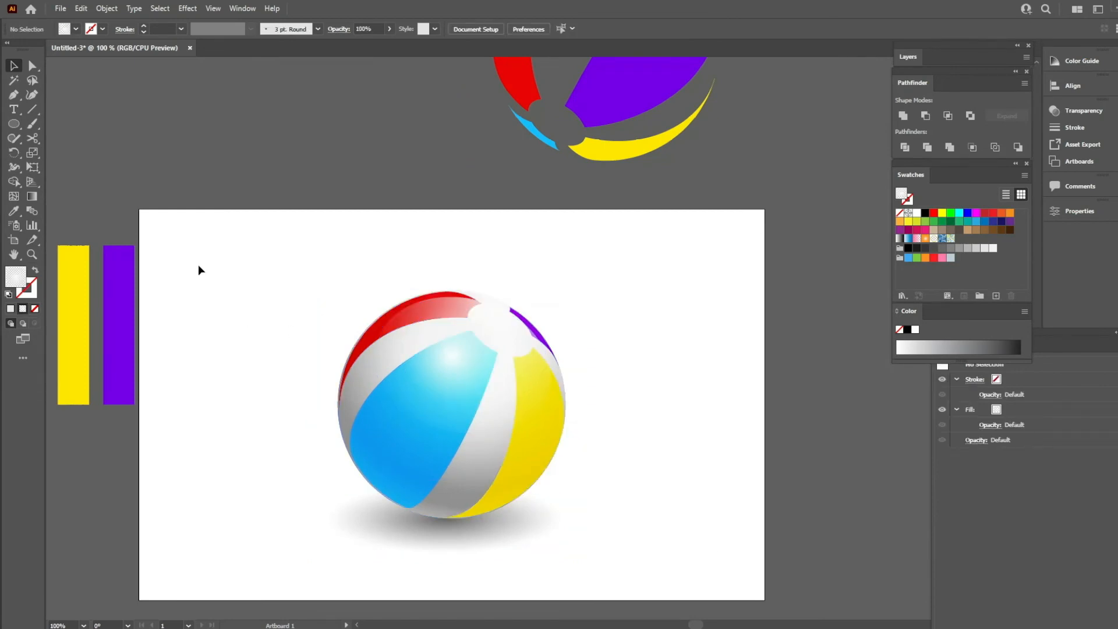
Shrink the ball's base and shading circles to about 290 px so their edges line up with the stripes.
scroll(217, 255, "down", 1)
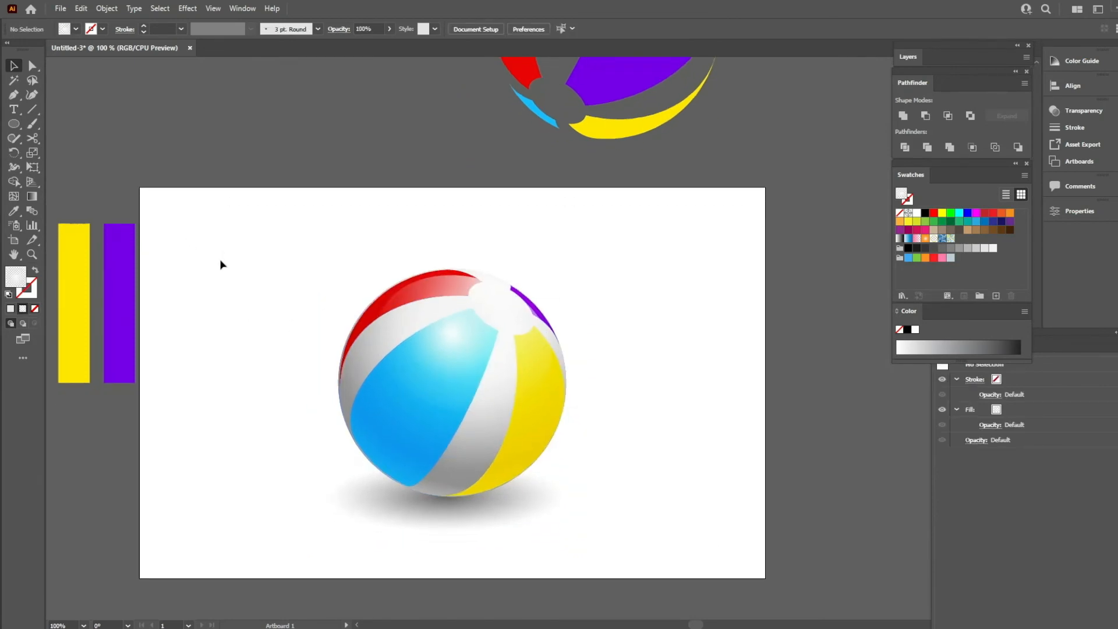
key("ctrl+space")
left_click_drag(286, 245, 563, 537)
left_click_drag(550, 487, 514, 489)
key("ctrl+minus")
left_click_drag(594, 510, 564, 487)
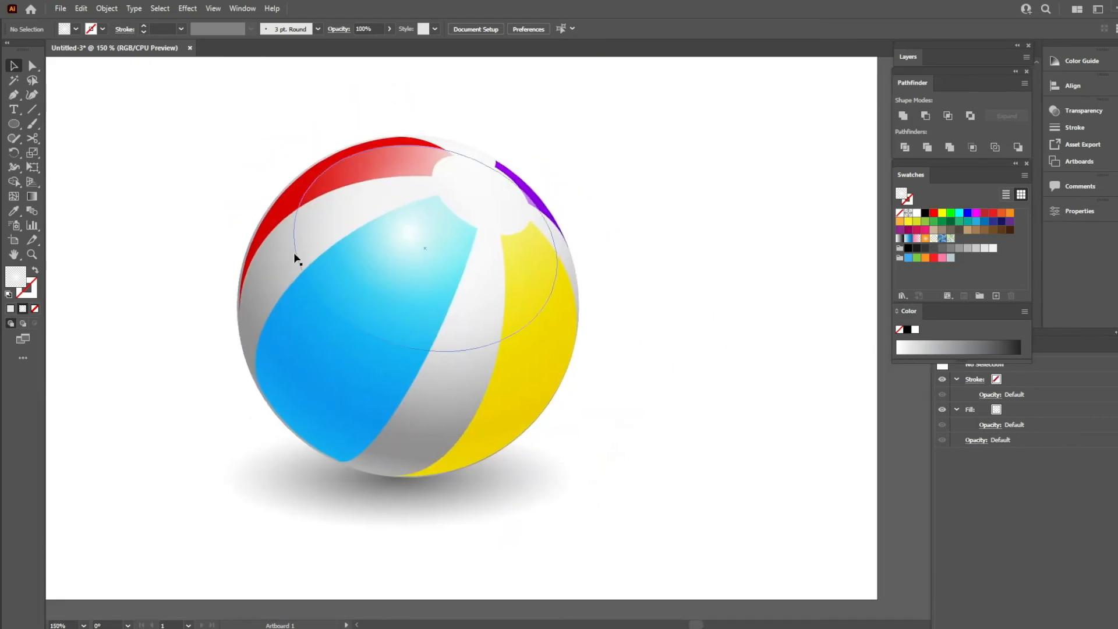
left_click_drag(218, 334, 244, 335)
key("ctrl+space")
left_click_drag(222, 144, 372, 375)
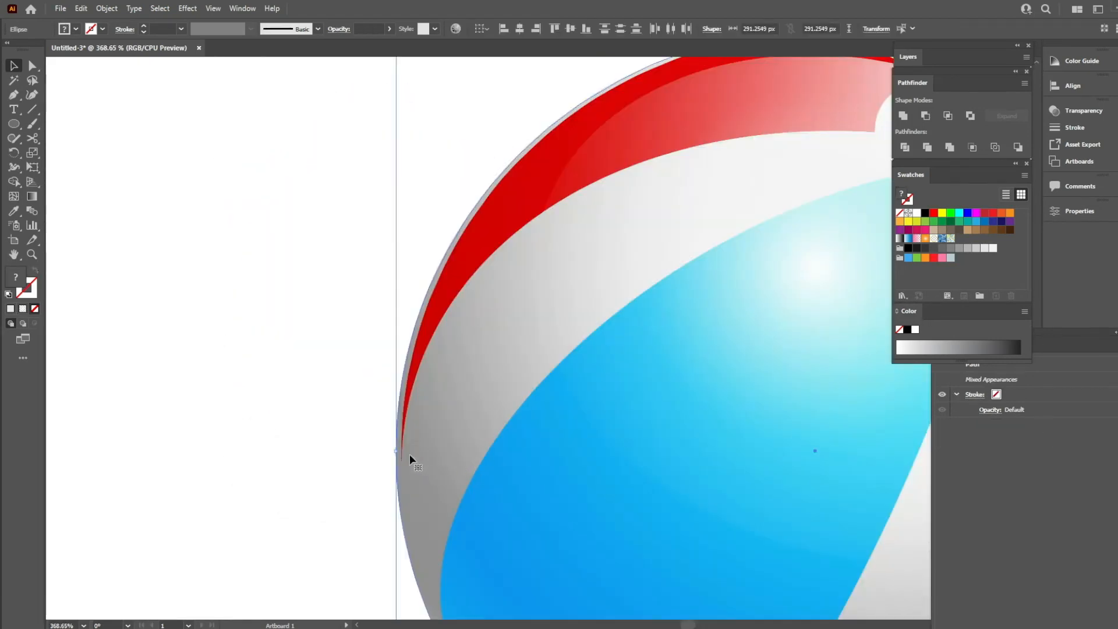
left_click_drag(398, 453, 404, 454)
key("ctrl+minus")
key("ctrl+minus")
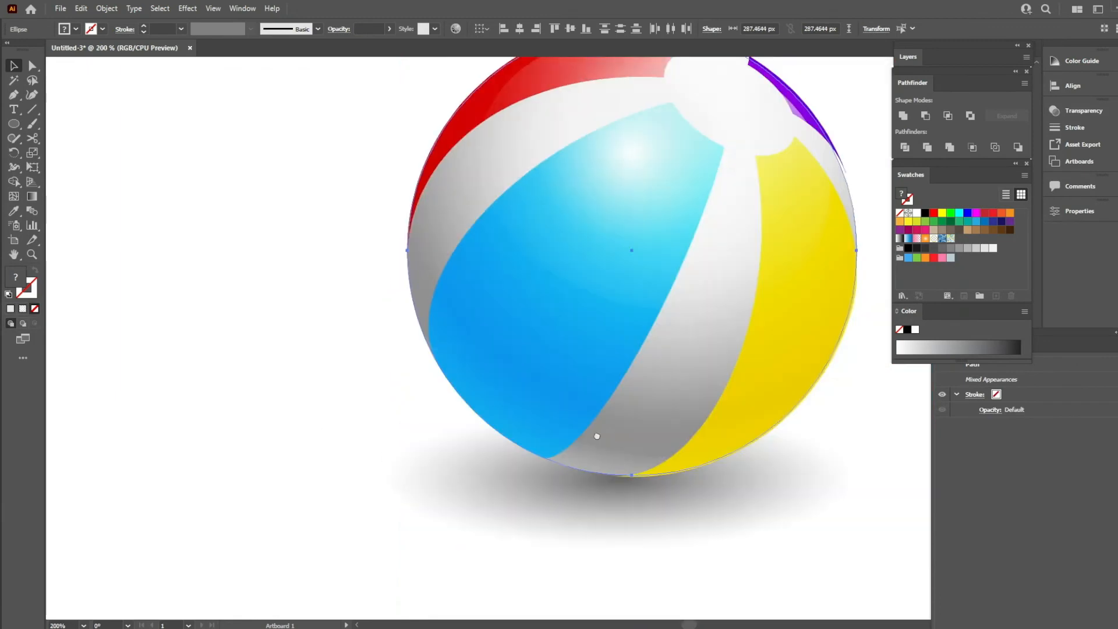
left_click_drag(773, 315, 778, 316)
key("ctrl+shift+a")
Delete the leftover colored stripe symbol beside the artboard.
key("ctrl+alt+space")
left_click(609, 390, "ctrl+alt")
left_click(609, 390, "ctrl+alt")
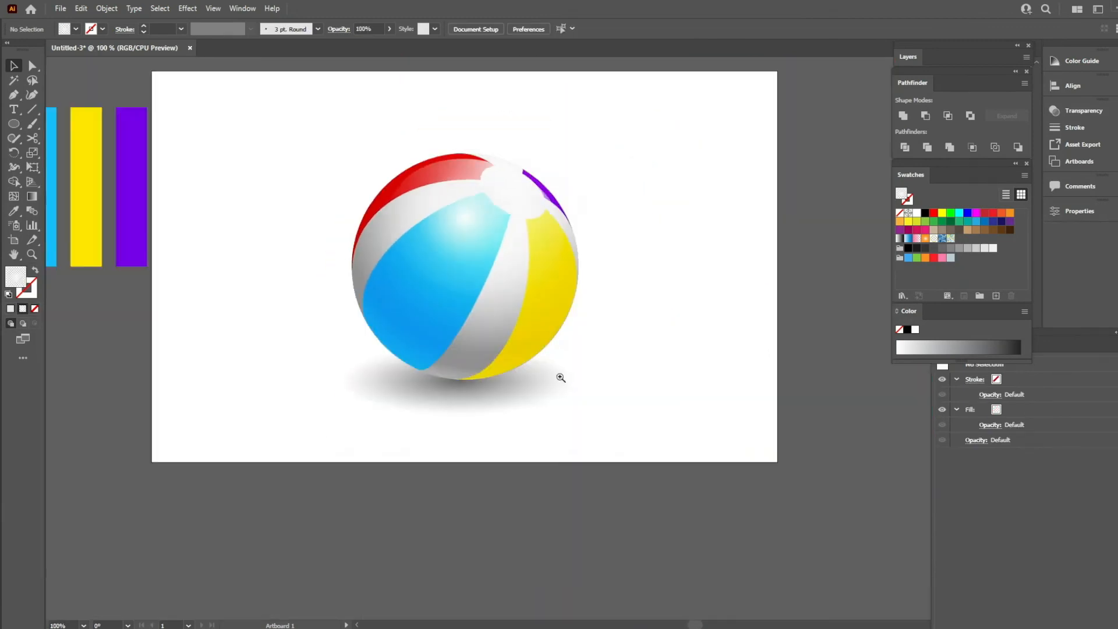
left_click_drag(537, 353, 517, 414)
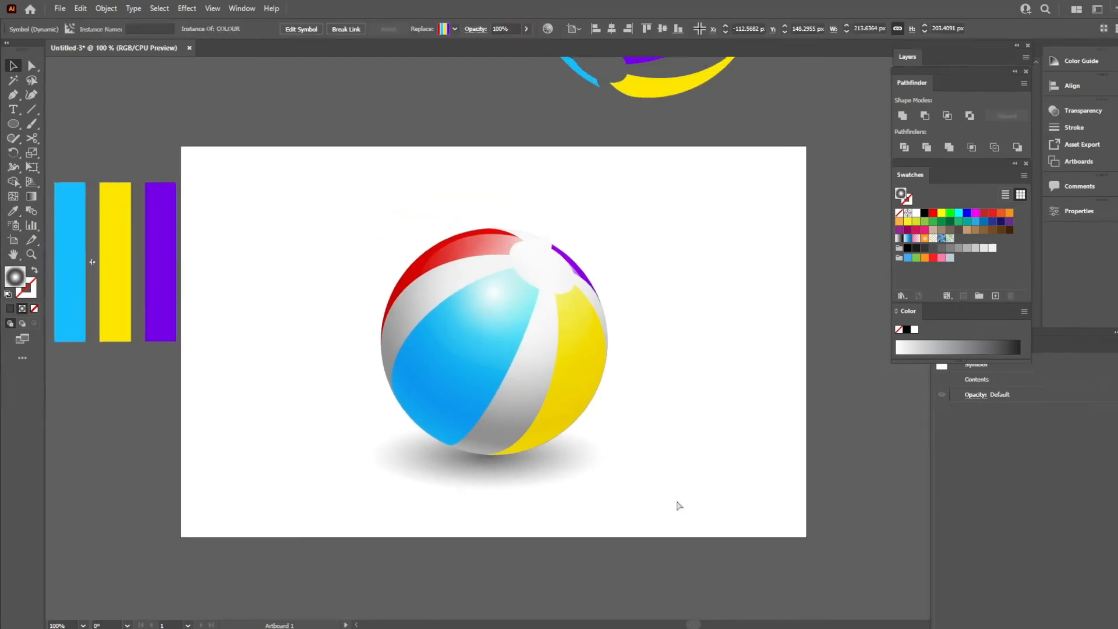
left_click(462, 335, "ctrl+alt")
left_click_drag(462, 335, 448, 358)
left_click_drag(260, 320, 253, 289)
key("Delete")
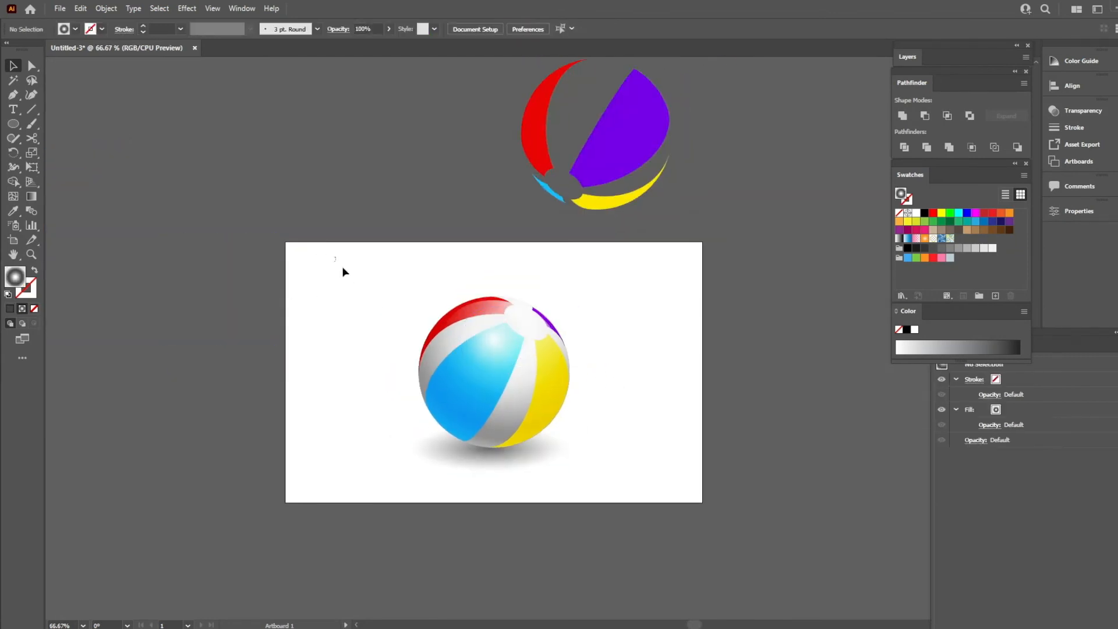
Duplicate the ball without its shadow outside the artboard, then move the original's Overlay shading circle and front stripes off it.
left_click_drag(608, 406, 229, 362)
left_click(361, 323)
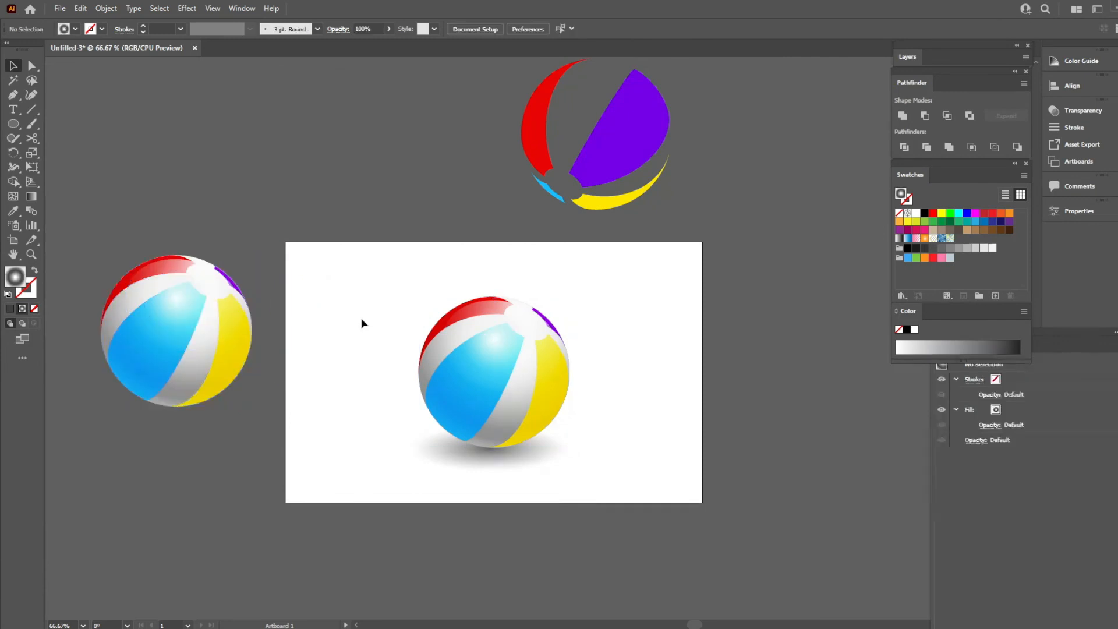
left_click_drag(508, 411, 643, 413)
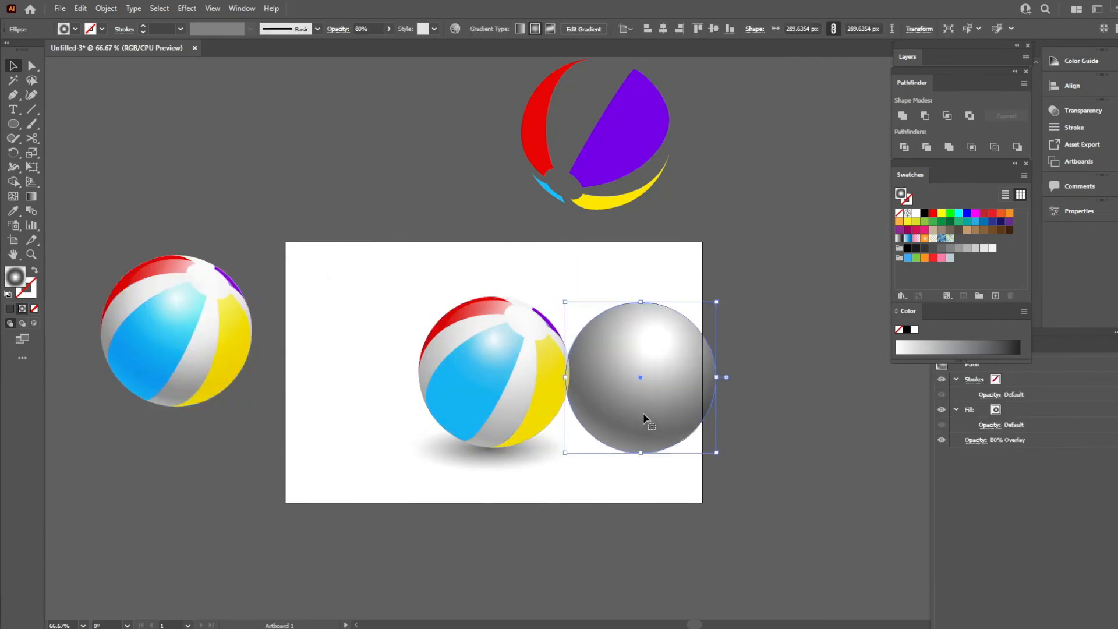
left_click_drag(542, 415, 419, 237)
Center the spare back-stripe group with the purple panel over the gray base ball and delete the displaced front stripes.
left_click_drag(619, 211, 582, 322)
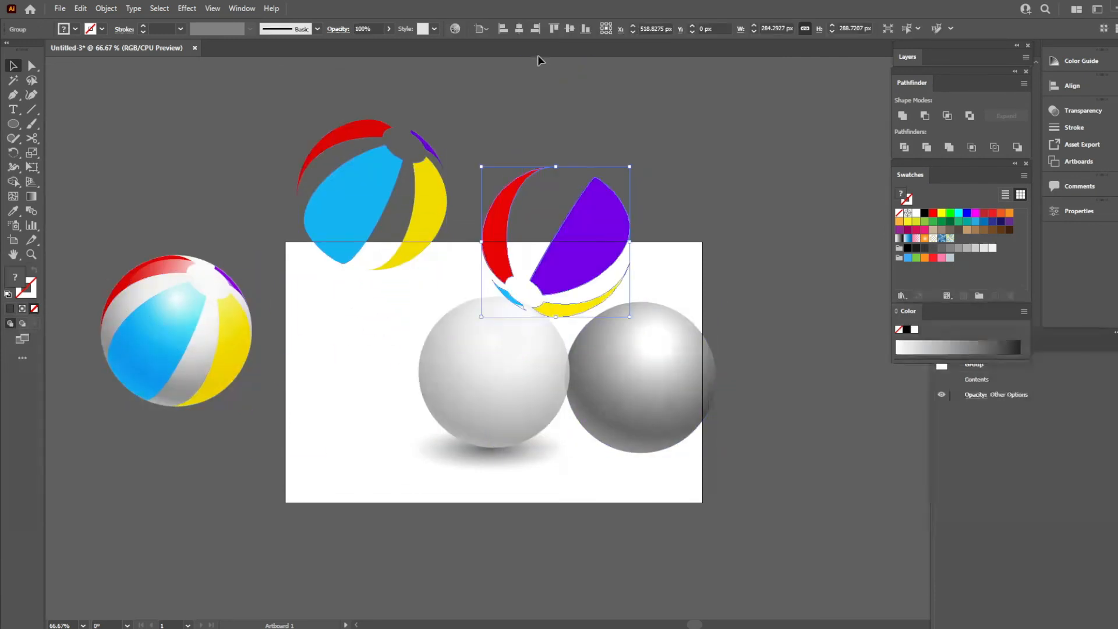
left_click(519, 29)
left_click(570, 30)
left_click(425, 194)
key("Delete")
Center the Overlay shading circle horizontally and vertically back over the purple-striped ball.
left_click(649, 352)
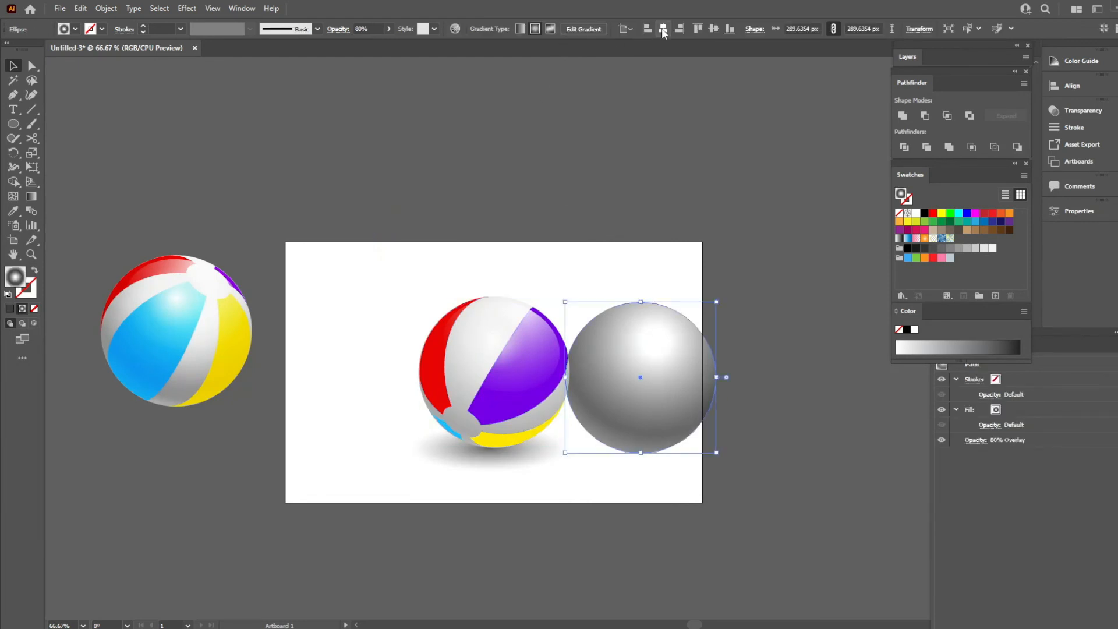
left_click(663, 29)
left_click(616, 340)
Move the purple-striped ball with its shadow to the artboard's right half and the blue-striped copy to the left half.
left_click_drag(353, 244, 568, 464)
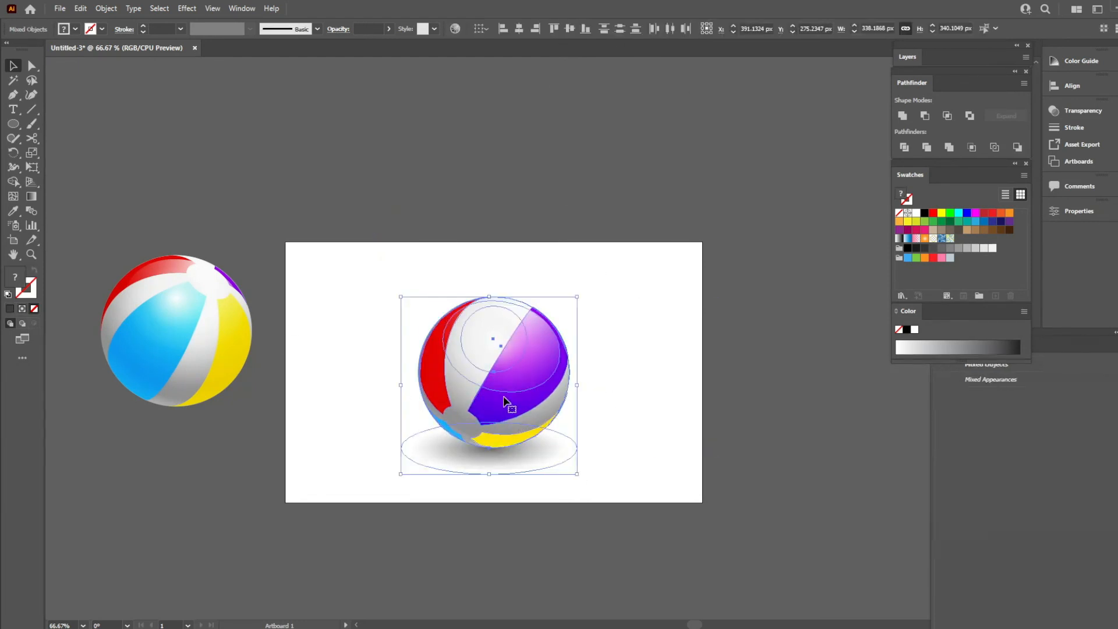
left_click_drag(489, 387, 594, 385)
left_click_drag(87, 242, 253, 438)
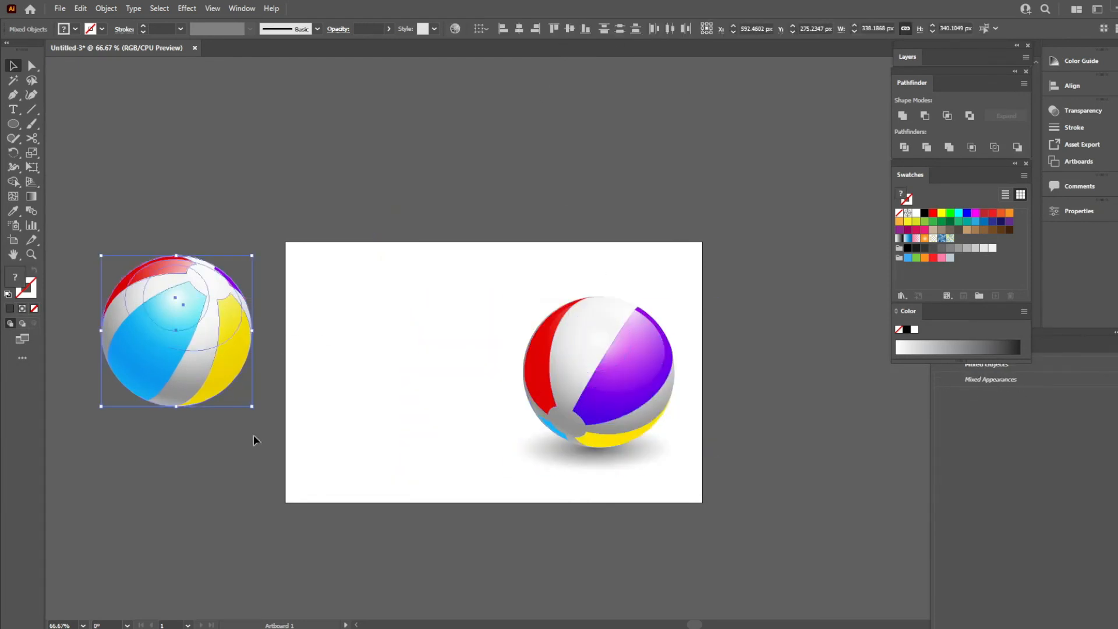
left_click_drag(192, 359, 429, 396)
Copy the ground shadow beneath the blue-striped ball and lower that ball slightly to rest on it.
left_click_drag(575, 464, 404, 464)
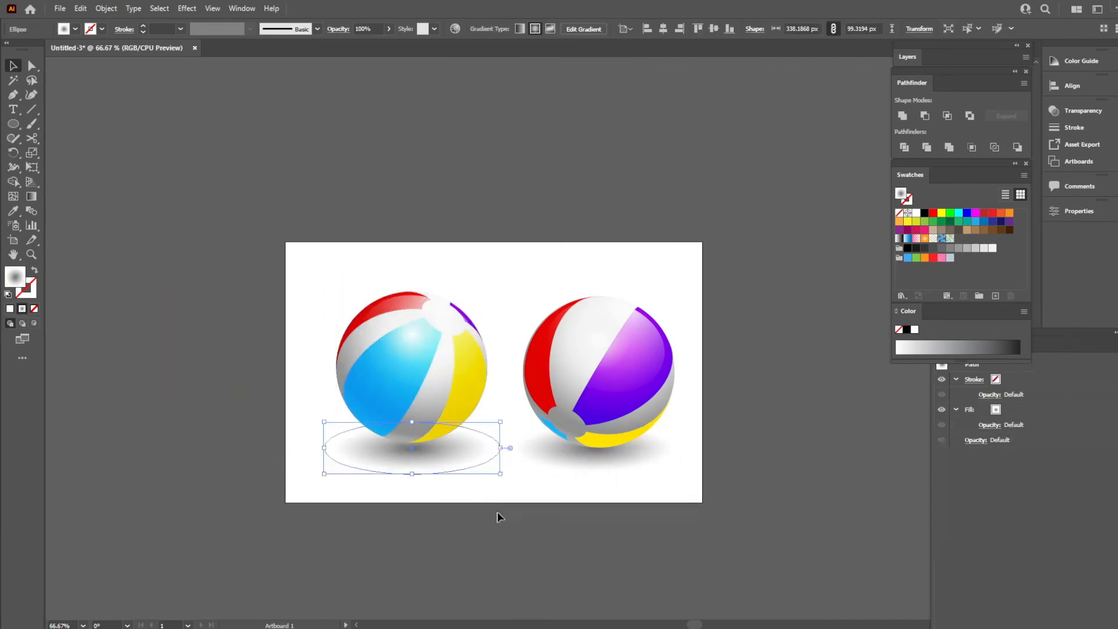
left_click_drag(347, 262, 451, 385)
left_click_drag(452, 385, 452, 391)
left_click(557, 525)
Group both balls with their shadows and center the group horizontally and vertically on the artboard.
left_click_drag(704, 525, 287, 254)
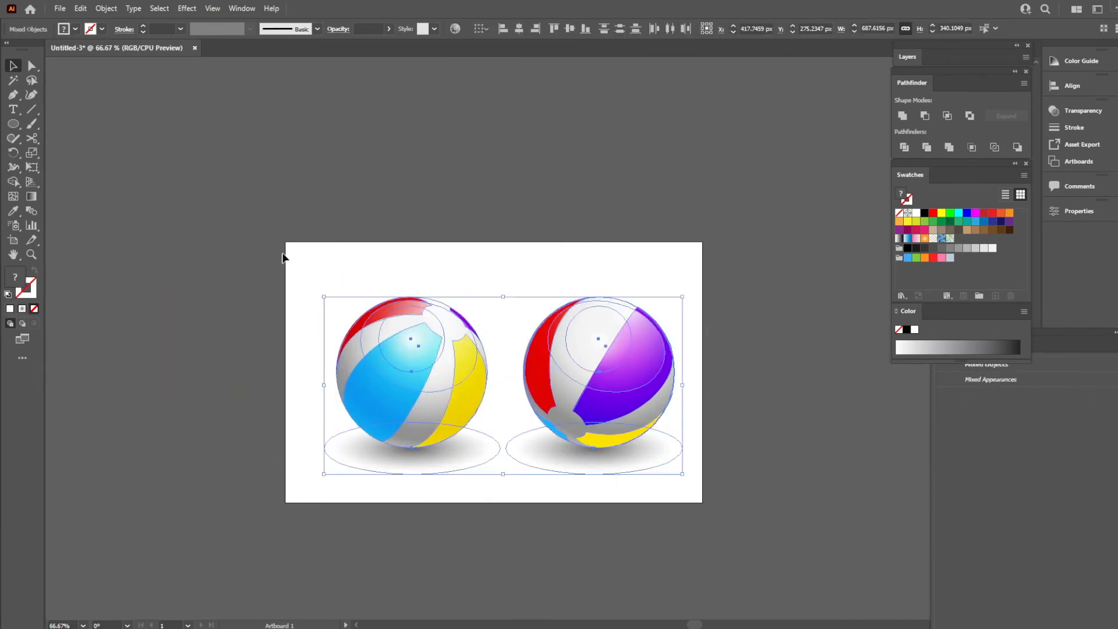
key("ctrl+g")
left_click(519, 28)
left_click(570, 29)
left_click(667, 203)
Isolate the ball group, slightly adjust the purple-striped ball's Overlay shading circle at its edge and leave isolation mode.
left_click_drag(452, 152, 784, 574)
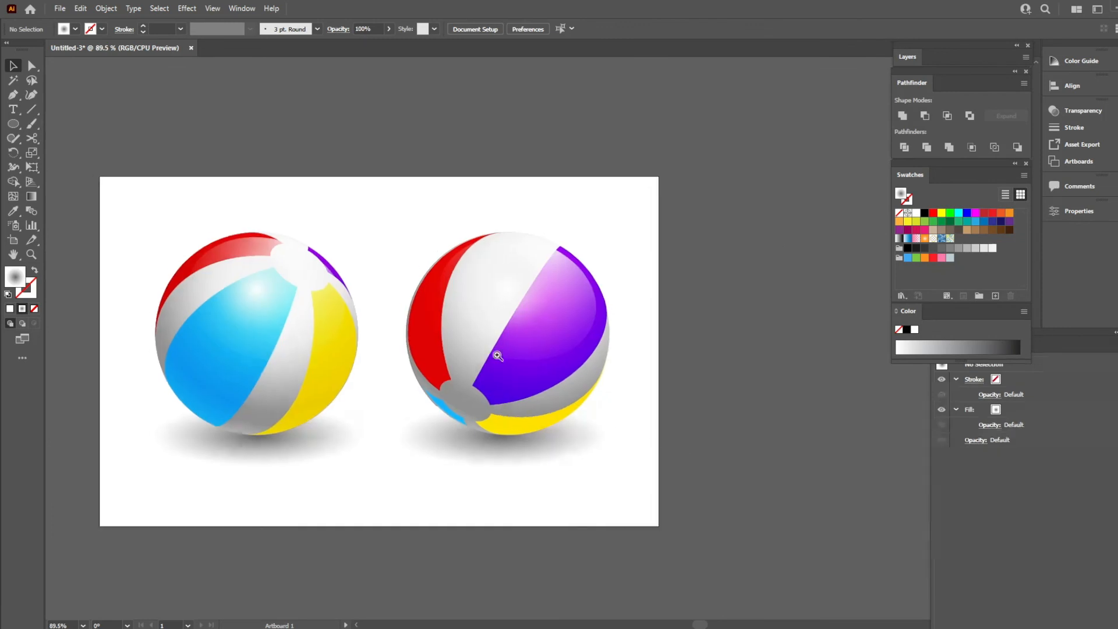
double_click(579, 382)
left_click(579, 383)
left_click_drag(577, 404, 349, 175)
left_click_drag(346, 458, 351, 463)
key("ctrl+shift+a")
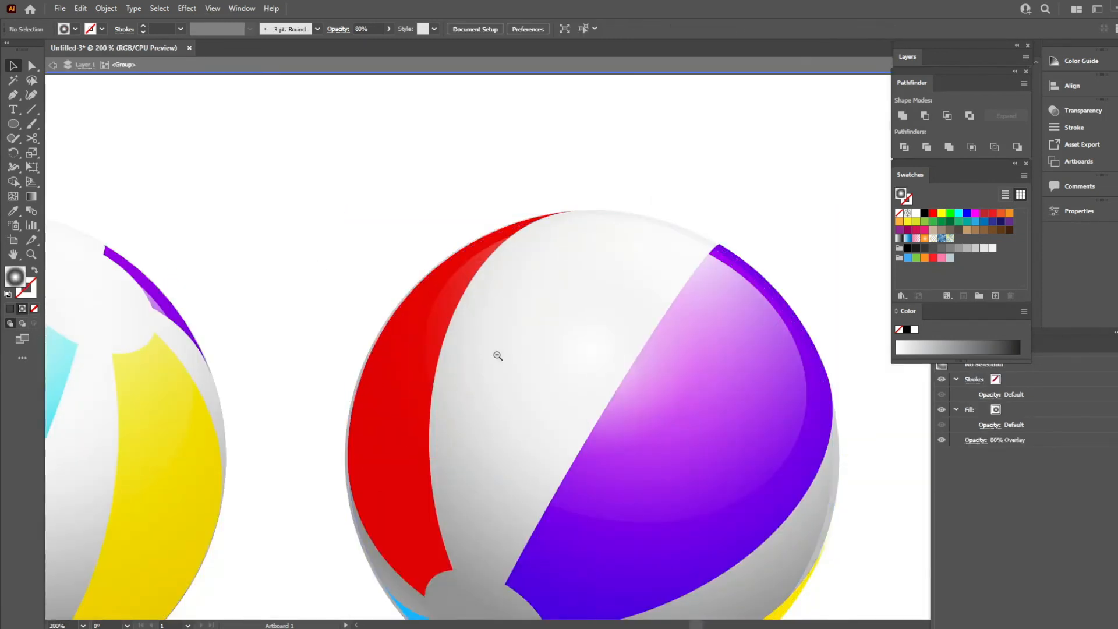
left_click(497, 355, "ctrl+alt")
left_click(497, 355, "ctrl+alt")
key("ctrl+minus")
key("ctrl+minus")
double_click(750, 444)
left_click_drag(796, 498, 729, 470)
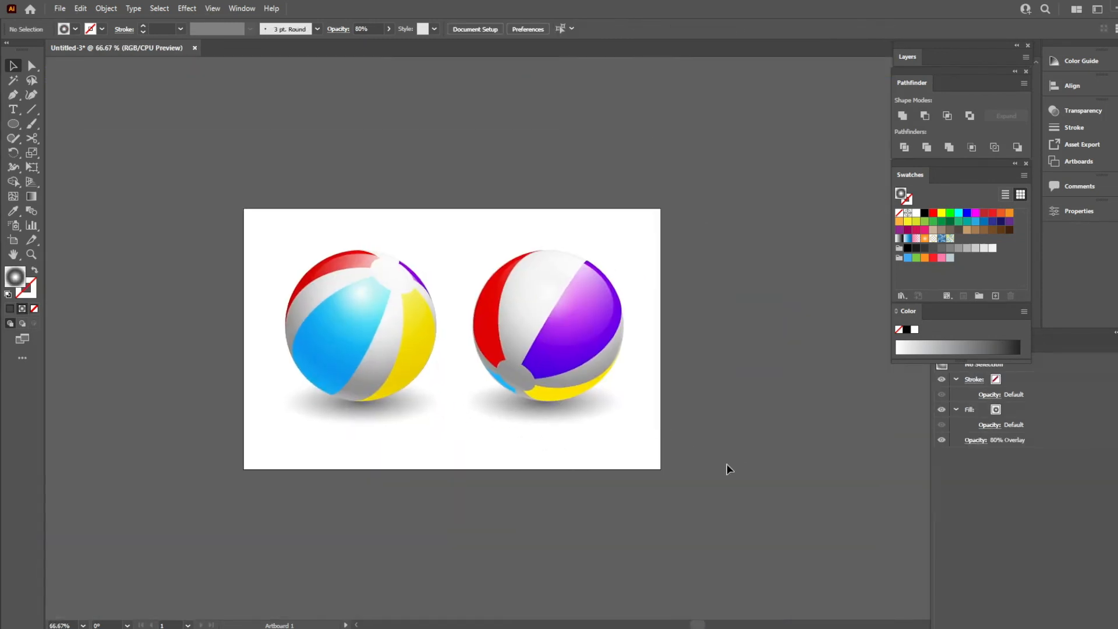
double_click(512, 370)
double_click(558, 490)
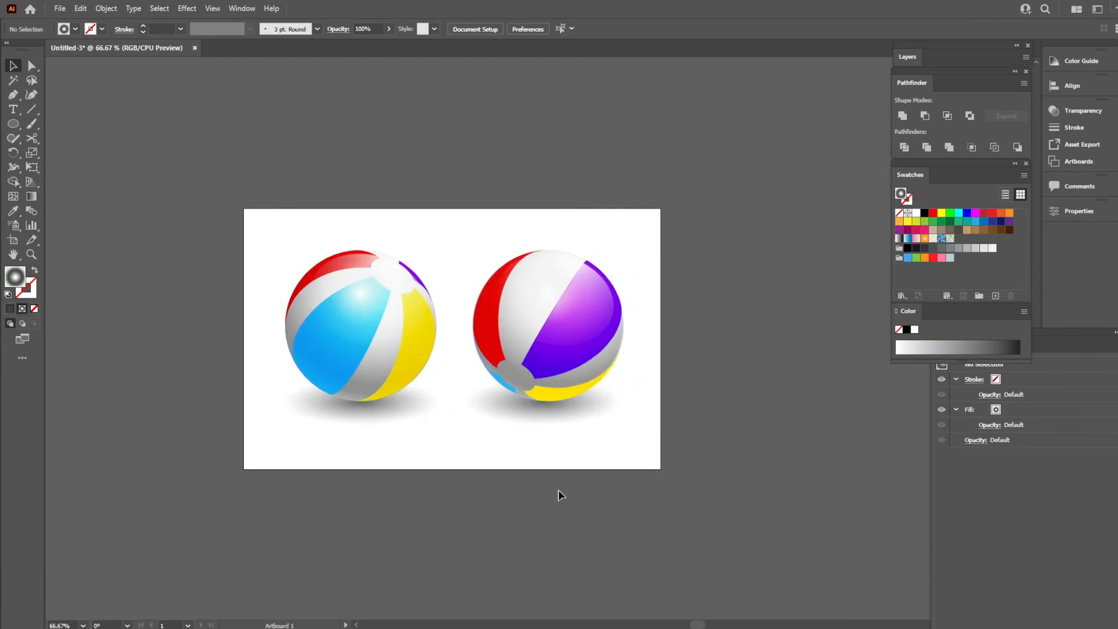